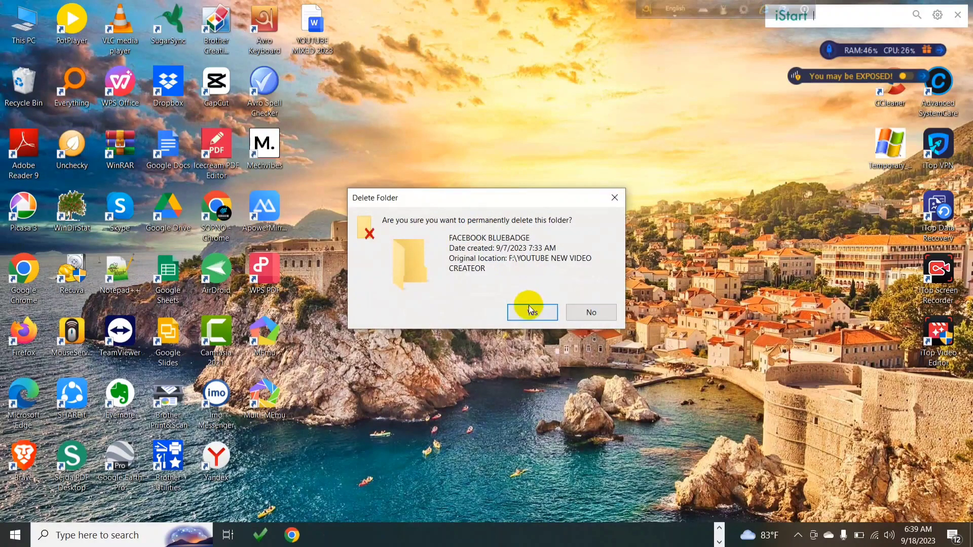
Permanently delete the FACEBOOK BLUEBADGE folder, then refresh the desktop three times
{"action": "left_click", "coordinate": [532, 311]}
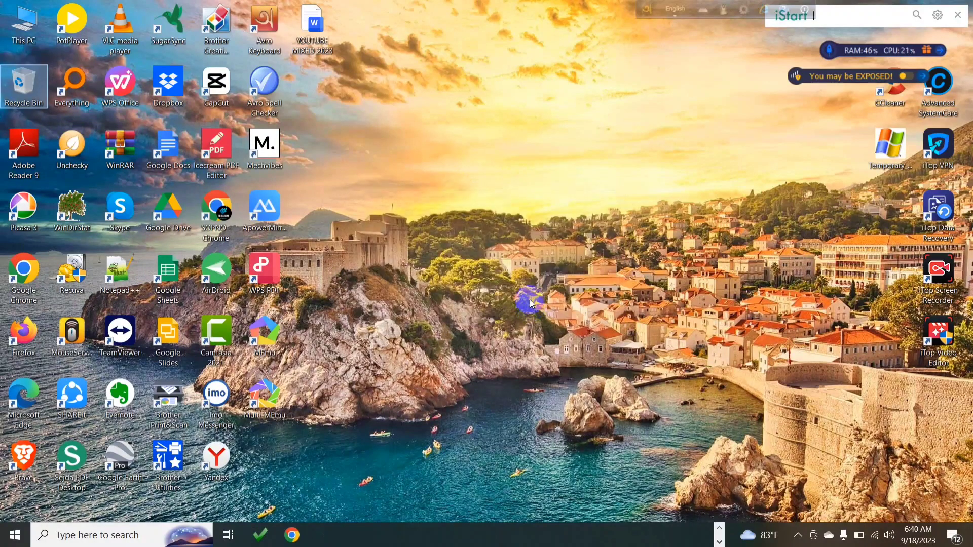
{"action": "right_click", "coordinate": [527, 92]}
{"action": "left_click", "coordinate": [562, 129]}
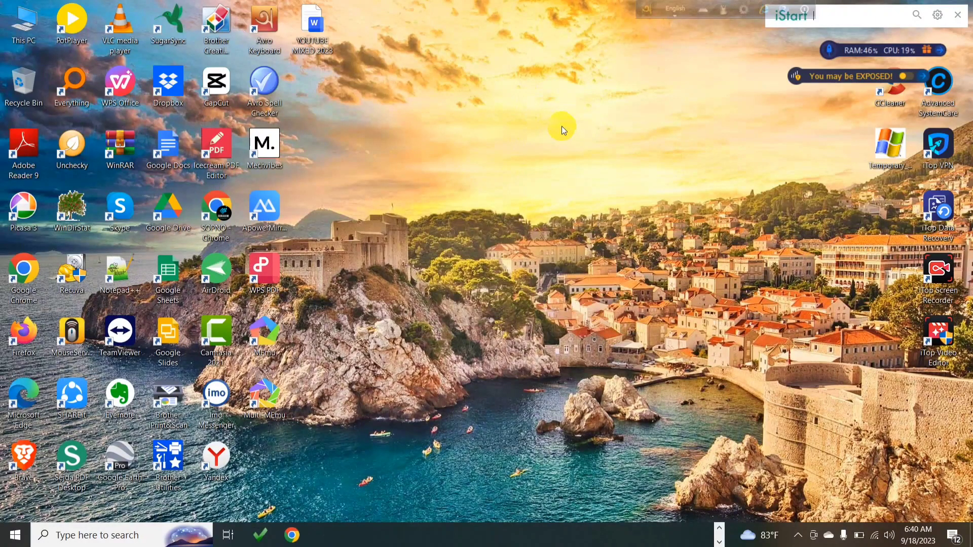
{"action": "right_click", "coordinate": [426, 2]}
{"action": "left_click", "coordinate": [459, 35]}
{"action": "right_click", "coordinate": [413, 26]}
{"action": "left_click", "coordinate": [440, 65]}
Launch Chrome under your own profile and load the Gimmio email signature generator URL
{"action": "left_click", "coordinate": [290, 536]}
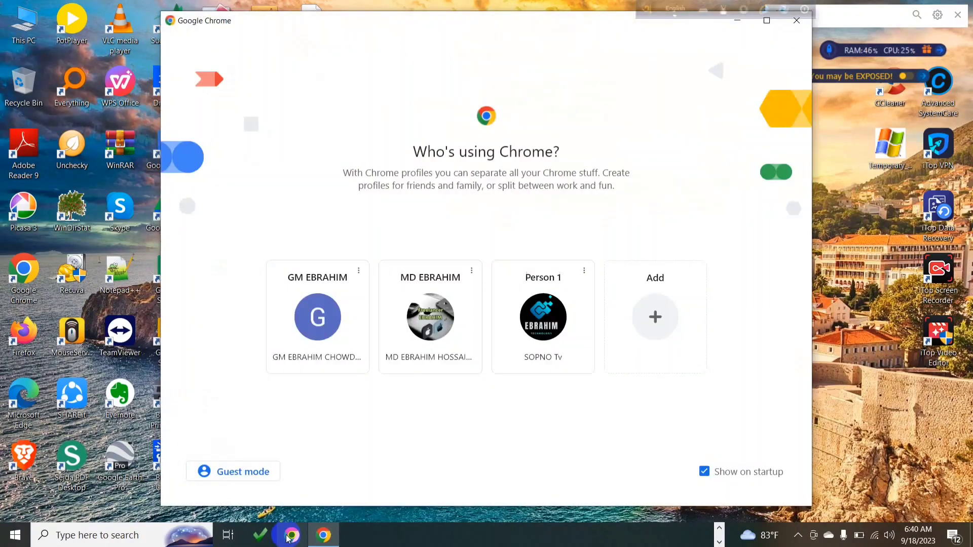
{"action": "left_click", "coordinate": [324, 352]}
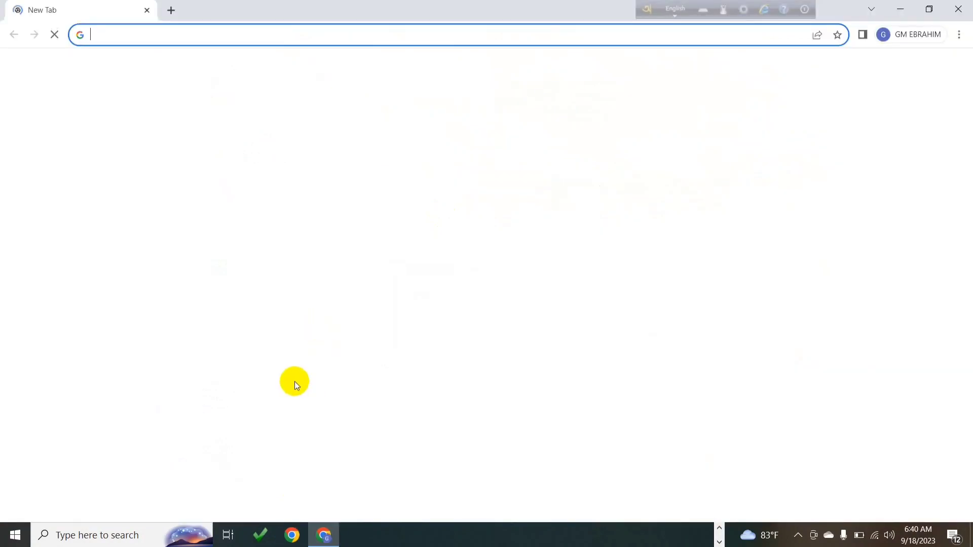
{"action": "right_click", "coordinate": [99, 32]}
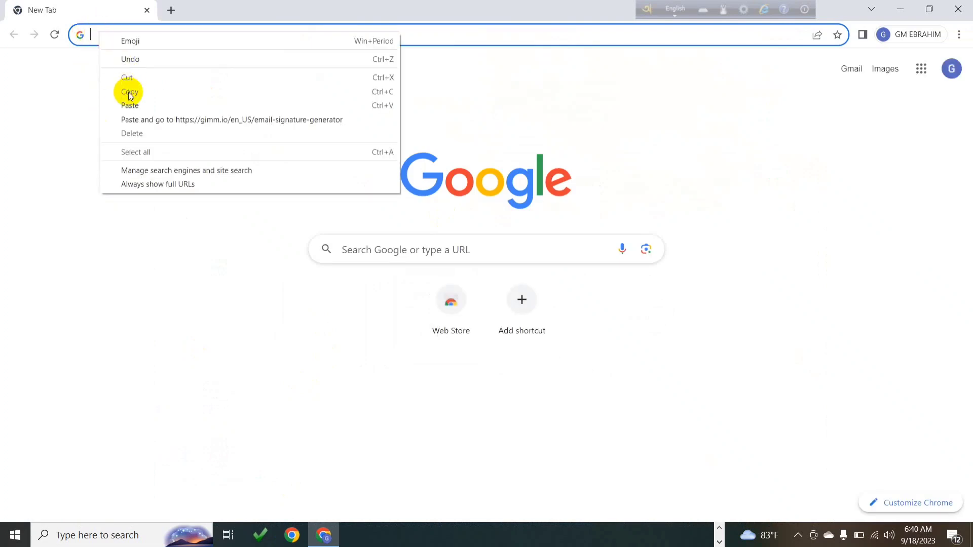
{"action": "left_click", "coordinate": [128, 105]}
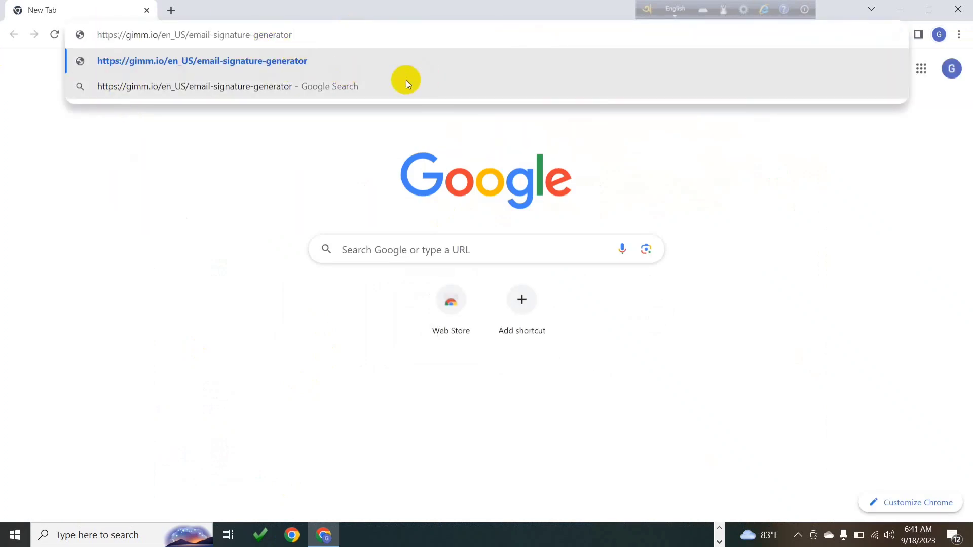
{"action": "key", "text": "Return"}
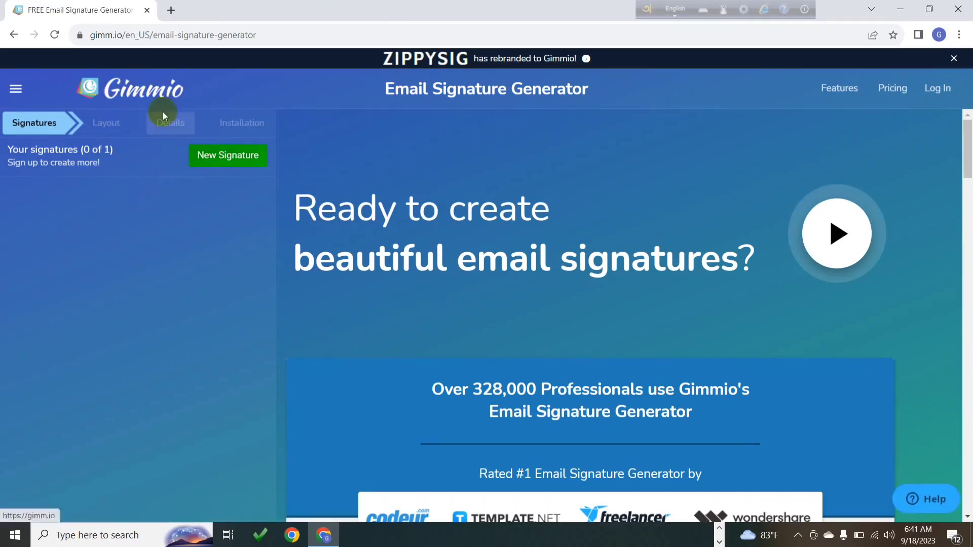
Open canva.com in a new tab via a Google search, then return to Gimmio
{"action": "left_click", "coordinate": [171, 11]}
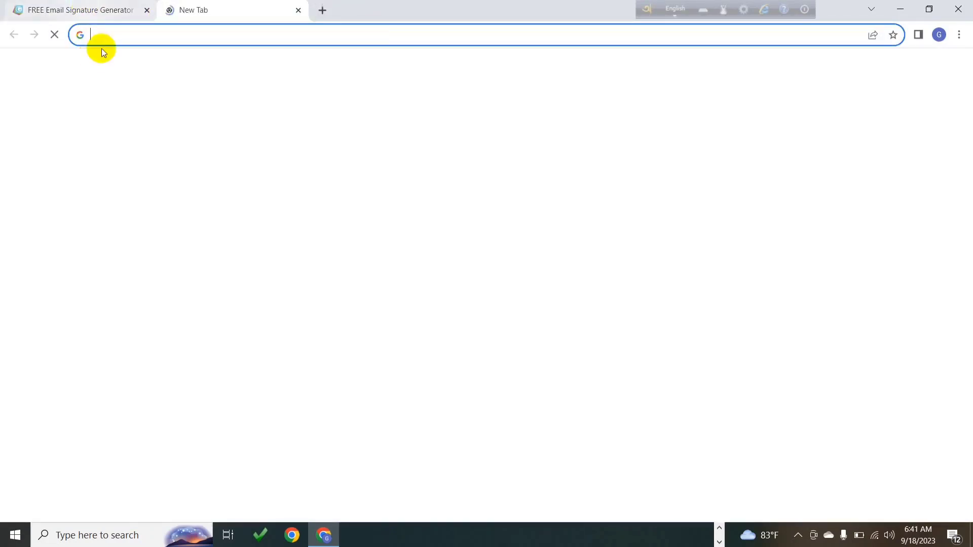
{"action": "left_click", "coordinate": [106, 35]}
{"action": "type", "text": "ca"}
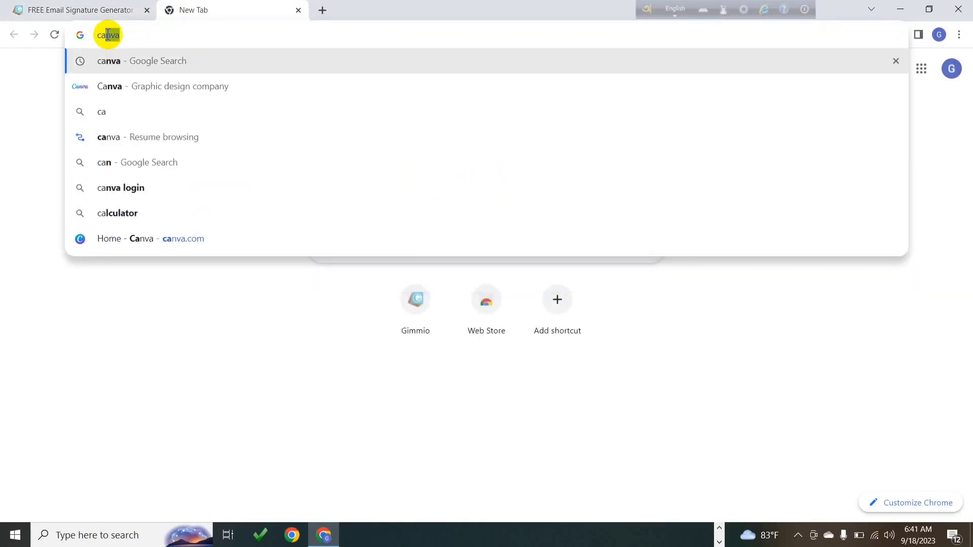
{"action": "type", "text": "nv"}
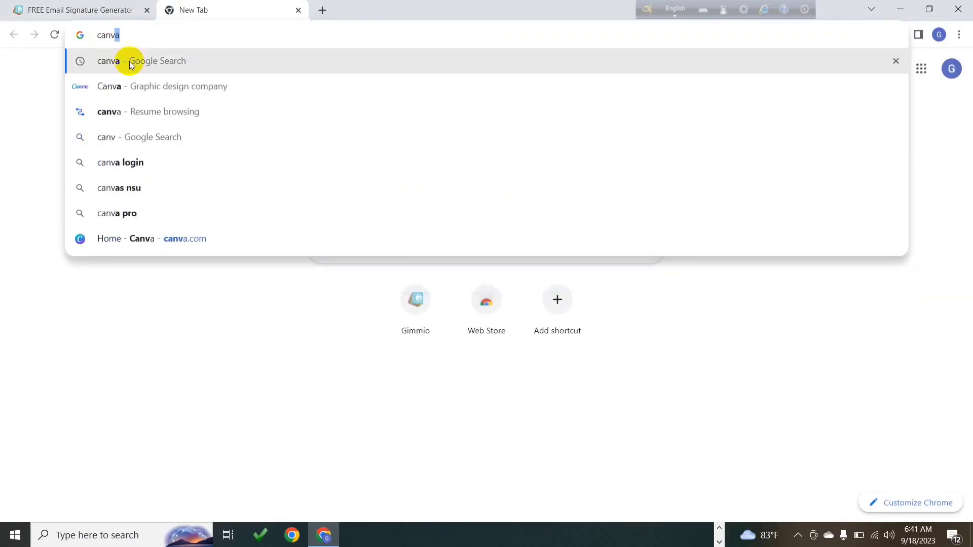
{"action": "left_click", "coordinate": [135, 61]}
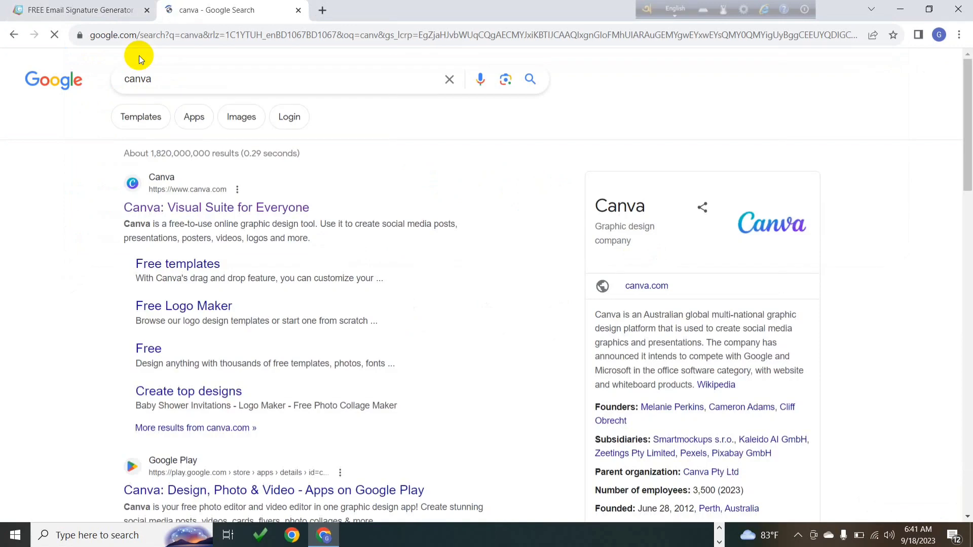
{"action": "left_click", "coordinate": [281, 209]}
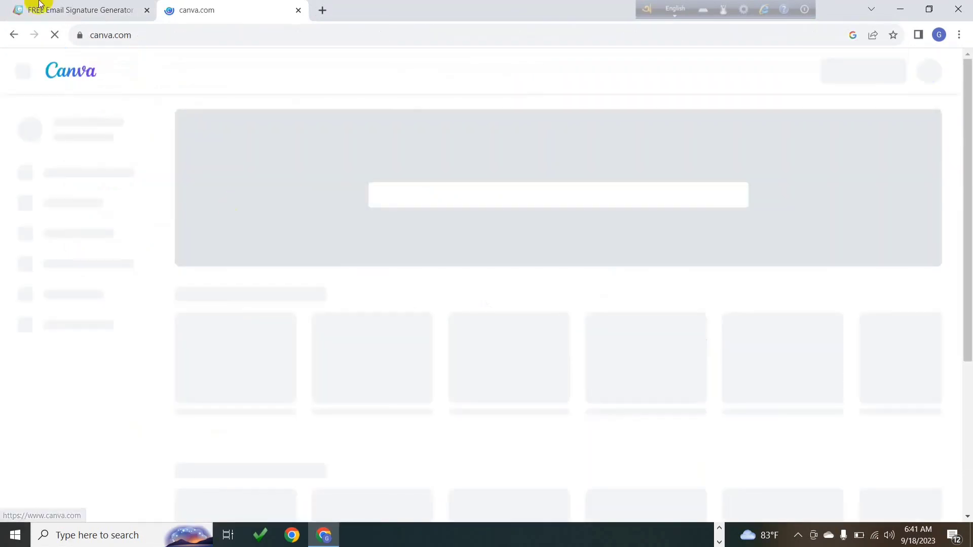
{"action": "left_click", "coordinate": [87, 12]}
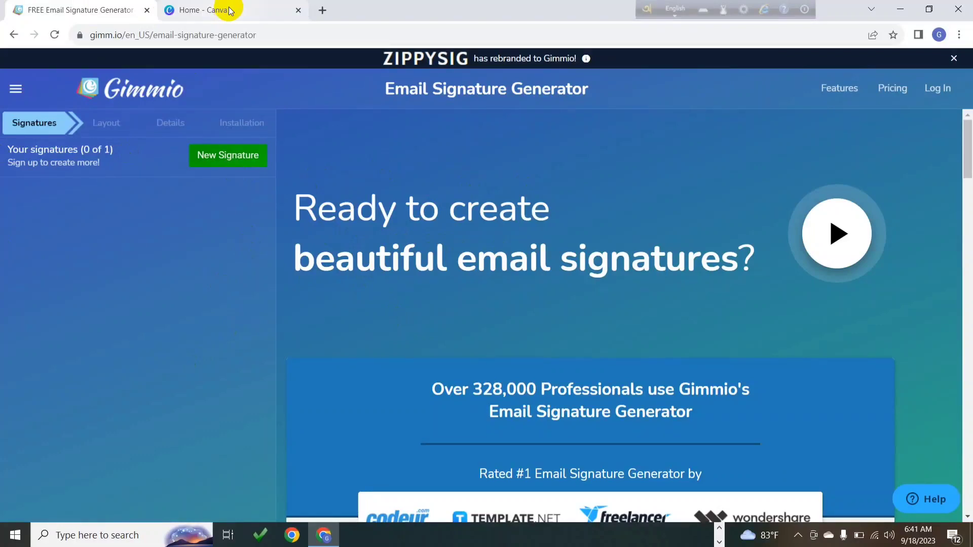
Start a New Signature and scroll through the Public Layouts gallery and back to the top
{"action": "mouse_move", "coordinate": [229, 11]}
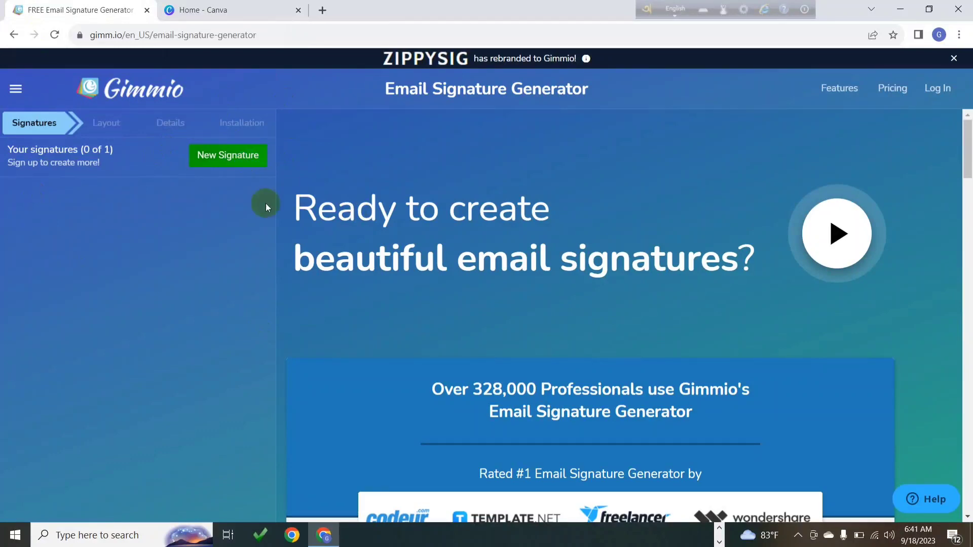
{"action": "left_click", "coordinate": [241, 165]}
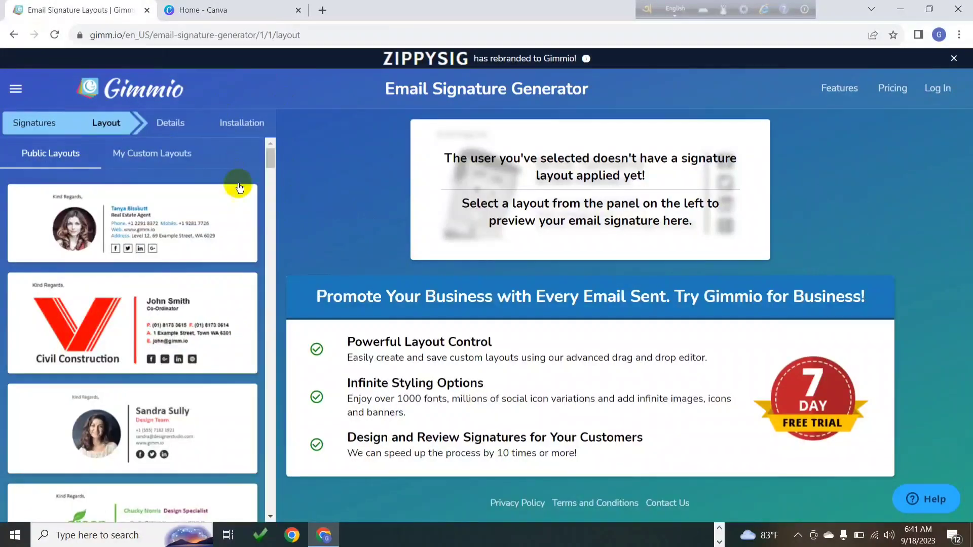
{"action": "scroll", "coordinate": [191, 254], "scroll_direction": "down", "scroll_amount": 4}
{"action": "scroll", "coordinate": [192, 255], "scroll_direction": "down", "scroll_amount": 15}
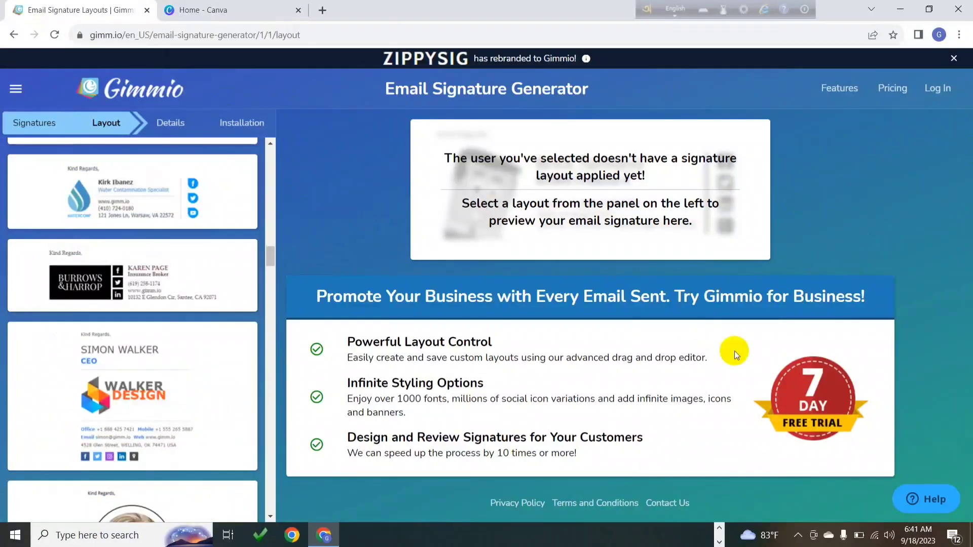
{"action": "scroll", "coordinate": [124, 329], "scroll_direction": "down", "scroll_amount": 14}
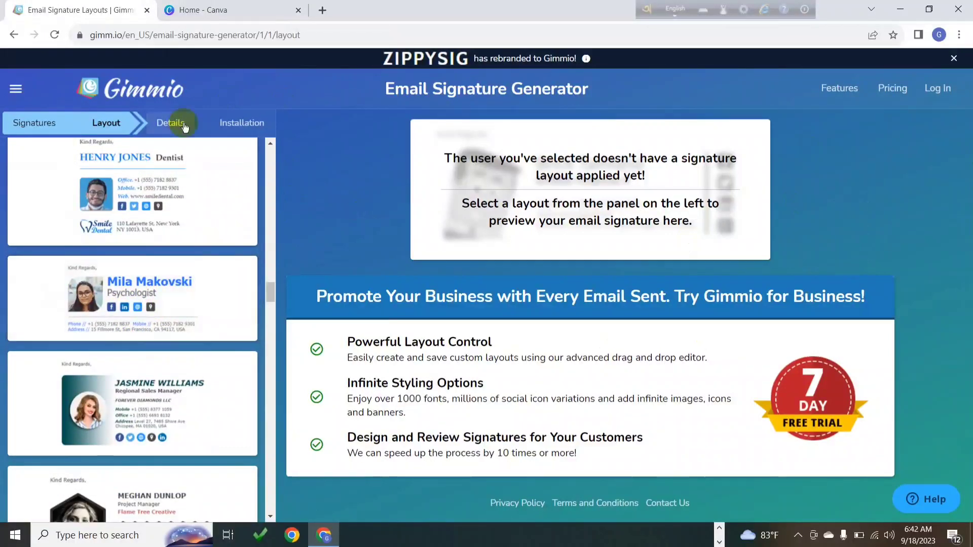
{"action": "scroll", "coordinate": [149, 294], "scroll_direction": "down", "scroll_amount": 15}
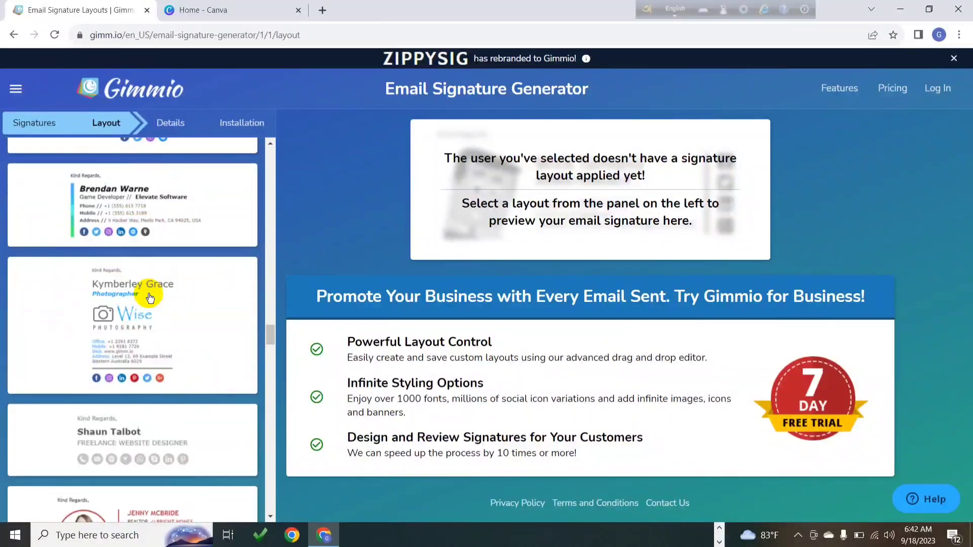
{"action": "scroll", "coordinate": [139, 349], "scroll_direction": "down", "scroll_amount": 15}
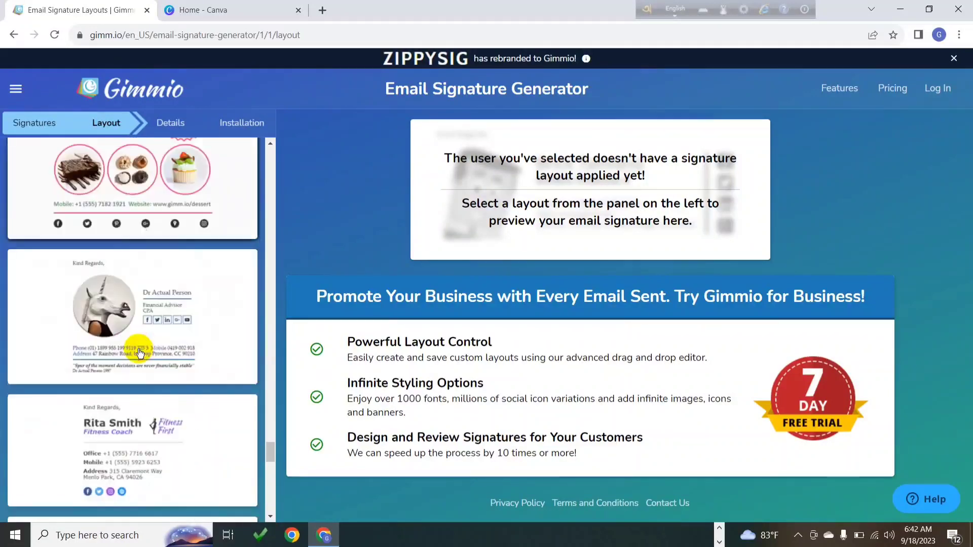
{"action": "scroll", "coordinate": [139, 364], "scroll_direction": "up", "scroll_amount": 10}
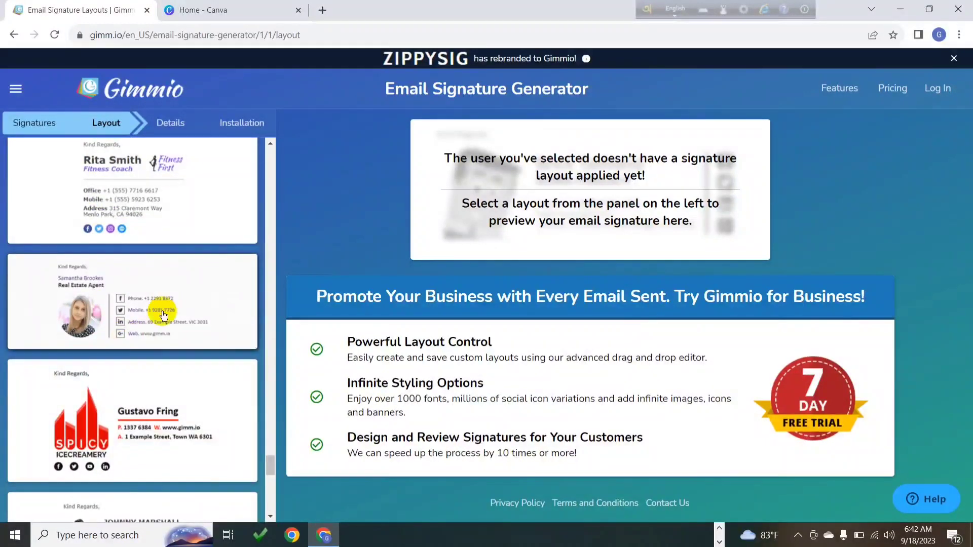
{"action": "scroll", "coordinate": [174, 326], "scroll_direction": "up", "scroll_amount": 8}
{"action": "left_click_drag", "start_coordinate": [274, 412], "coordinate": [265, 157]}
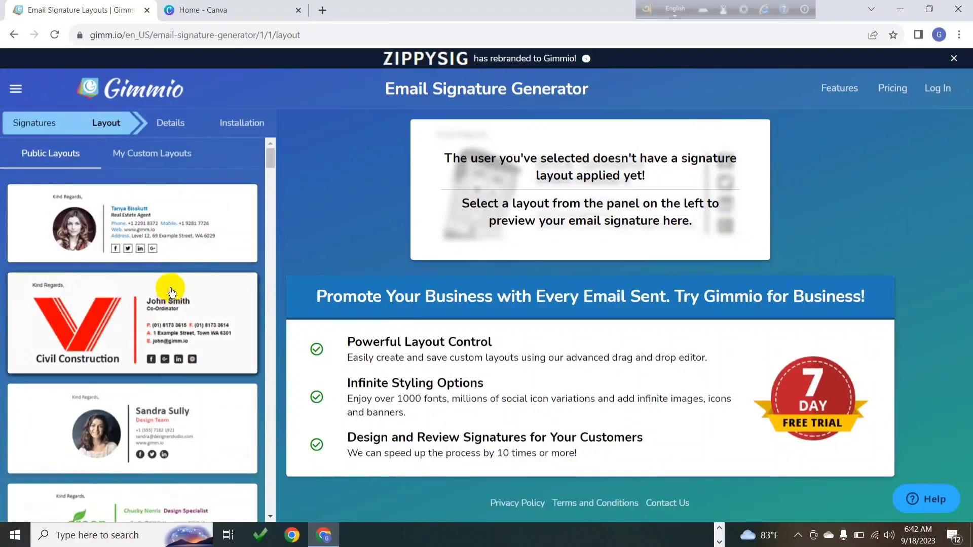
Preview the first public layout, the Real Estate Agent signature, and apply it
{"action": "left_click", "coordinate": [182, 229]}
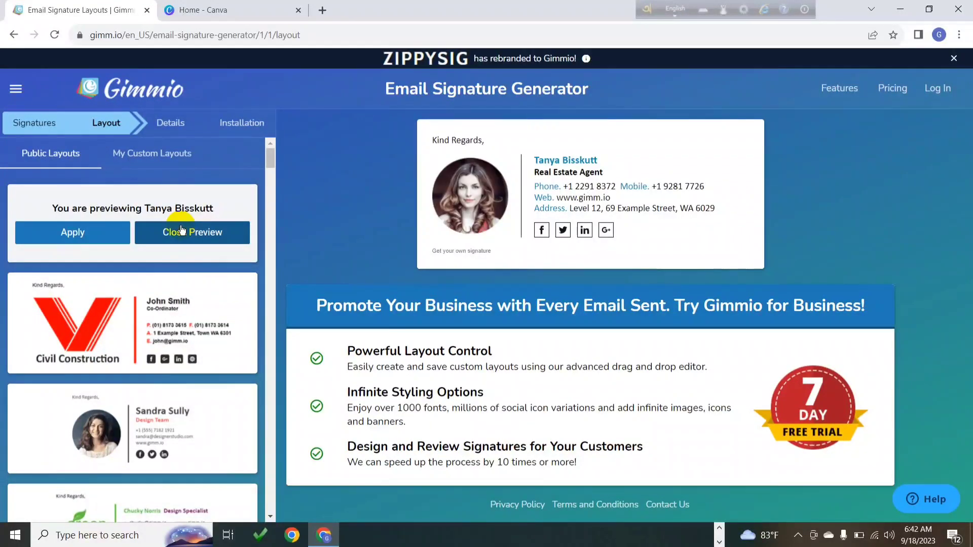
{"action": "left_click", "coordinate": [181, 231]}
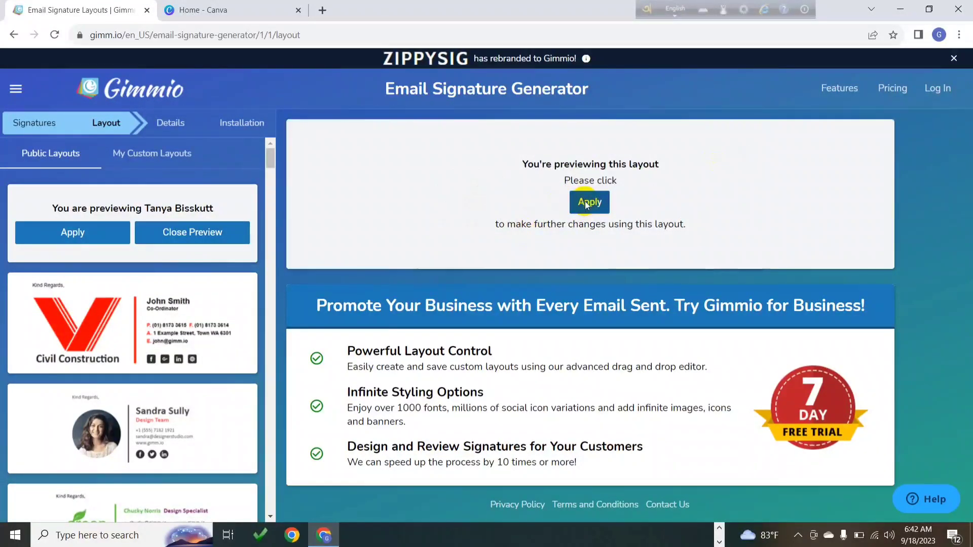
{"action": "left_click", "coordinate": [587, 202]}
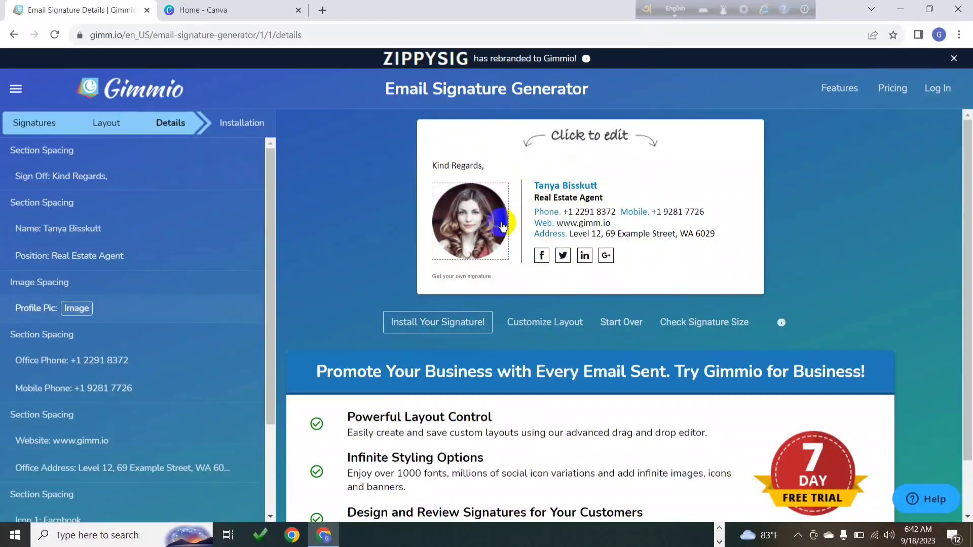
Replace the example profile photo with Add a heading.png from the MIXED 1995 folder
{"action": "left_click", "coordinate": [441, 220]}
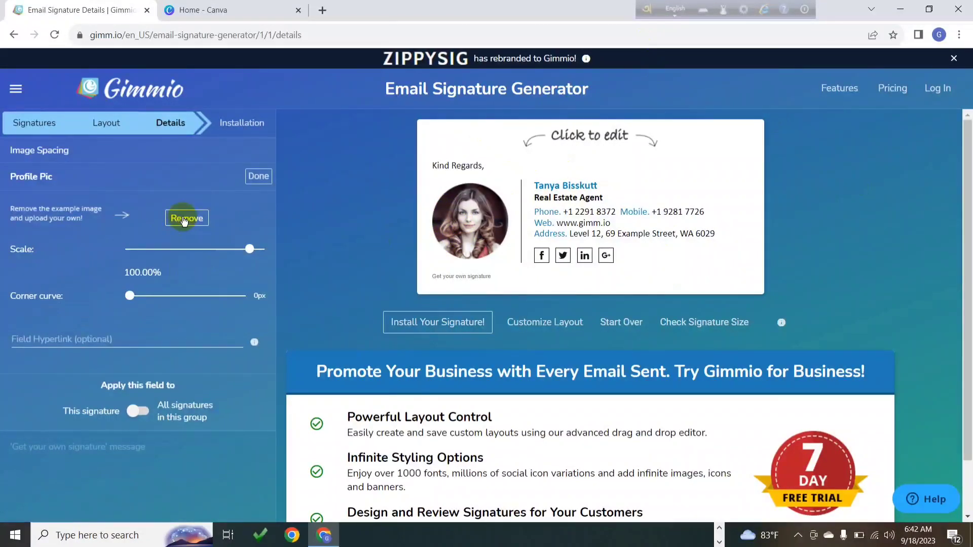
{"action": "left_click", "coordinate": [187, 221]}
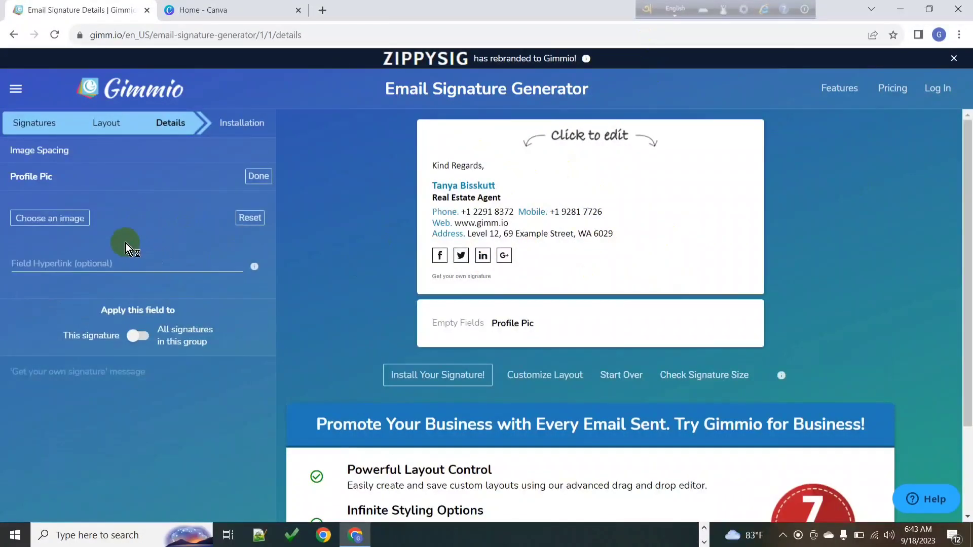
{"action": "left_click", "coordinate": [53, 219]}
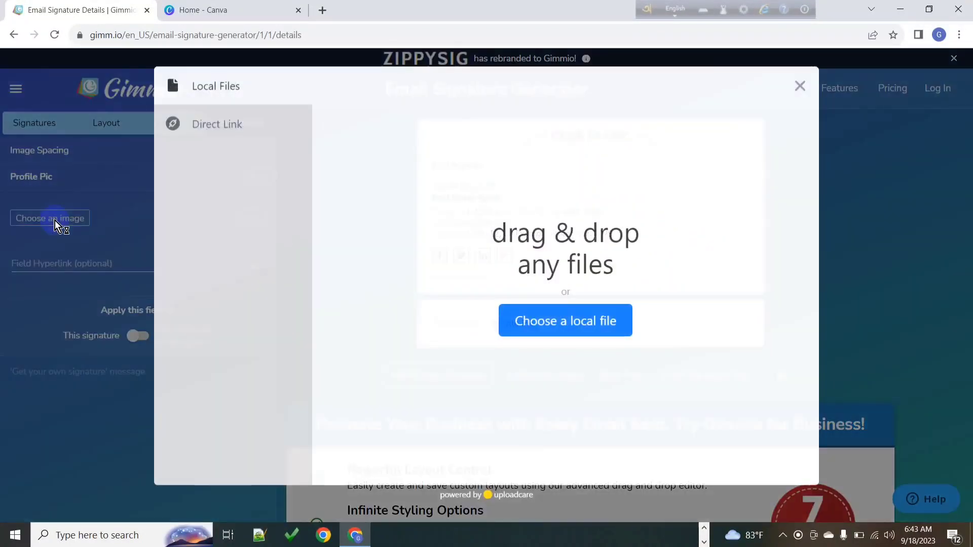
{"action": "left_click", "coordinate": [551, 320]}
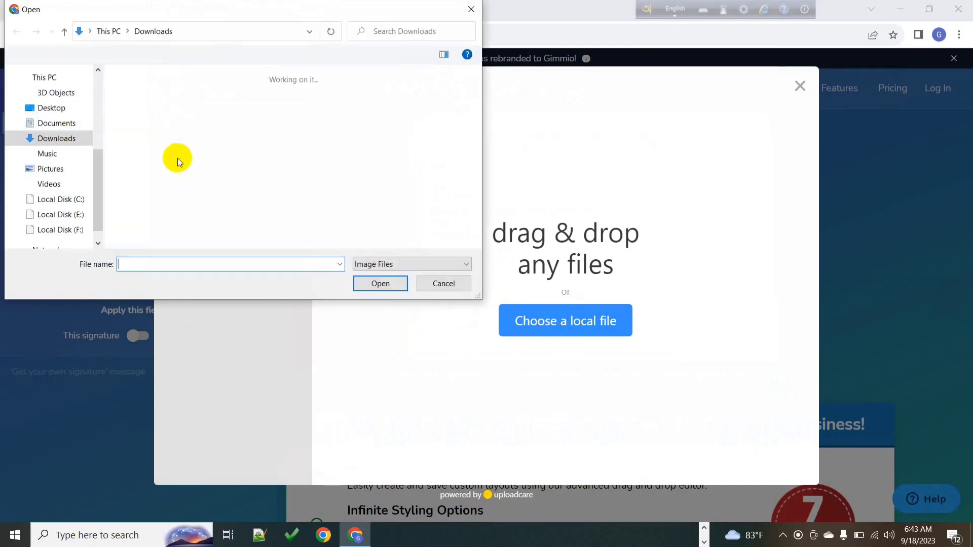
{"action": "double_click", "coordinate": [229, 124]}
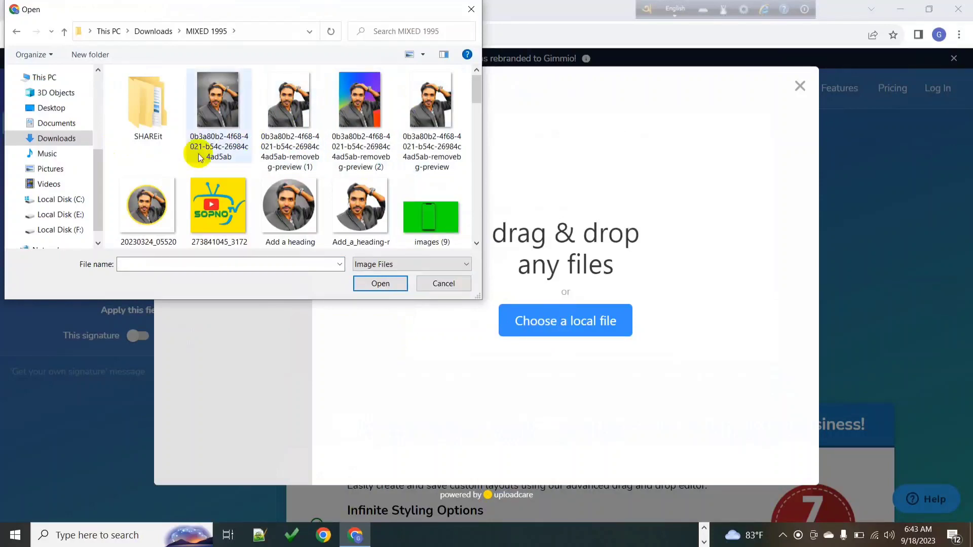
{"action": "left_click", "coordinate": [300, 211]}
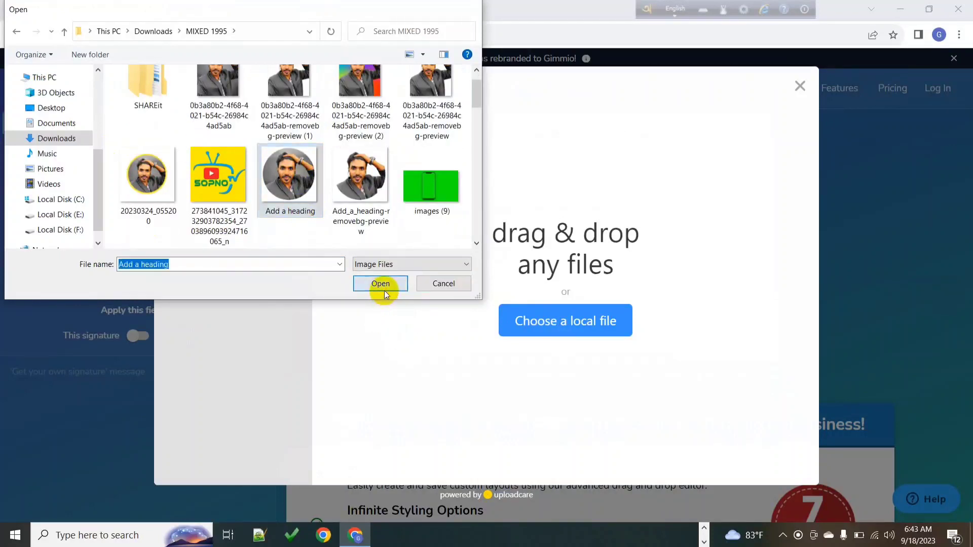
{"action": "left_click", "coordinate": [383, 285]}
{"action": "left_click", "coordinate": [767, 455]}
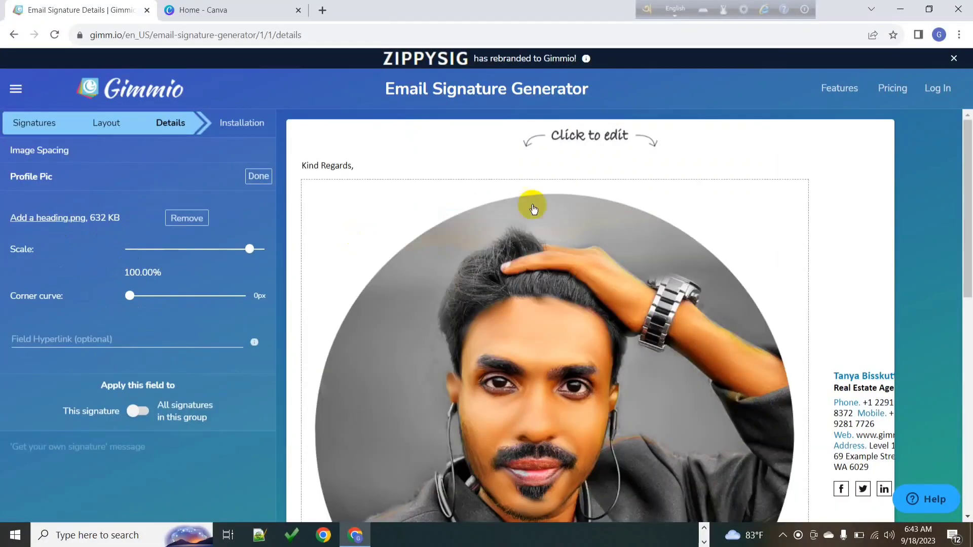
Scale the profile picture down from 100% to about 17.83%
{"action": "left_click_drag", "start_coordinate": [218, 247], "coordinate": [205, 249]}
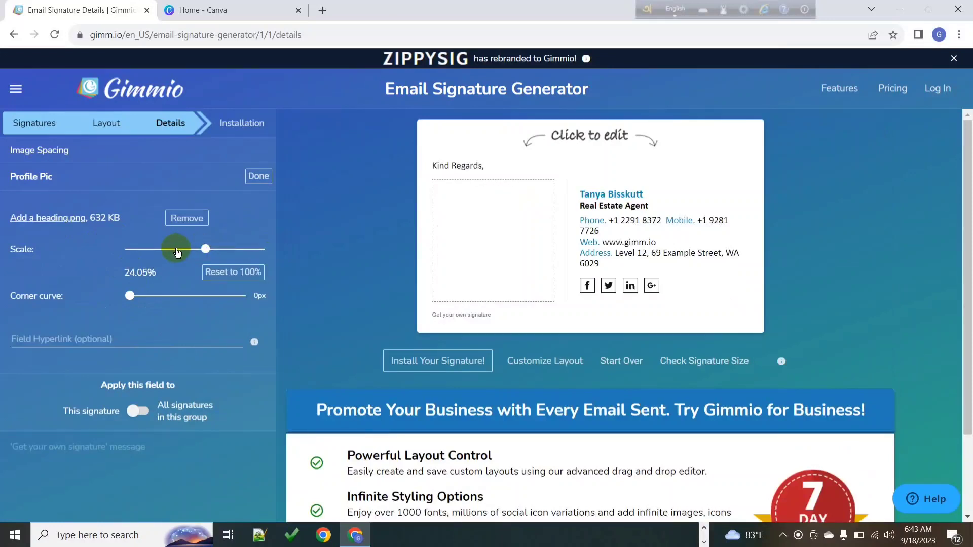
{"action": "left_click", "coordinate": [180, 249]}
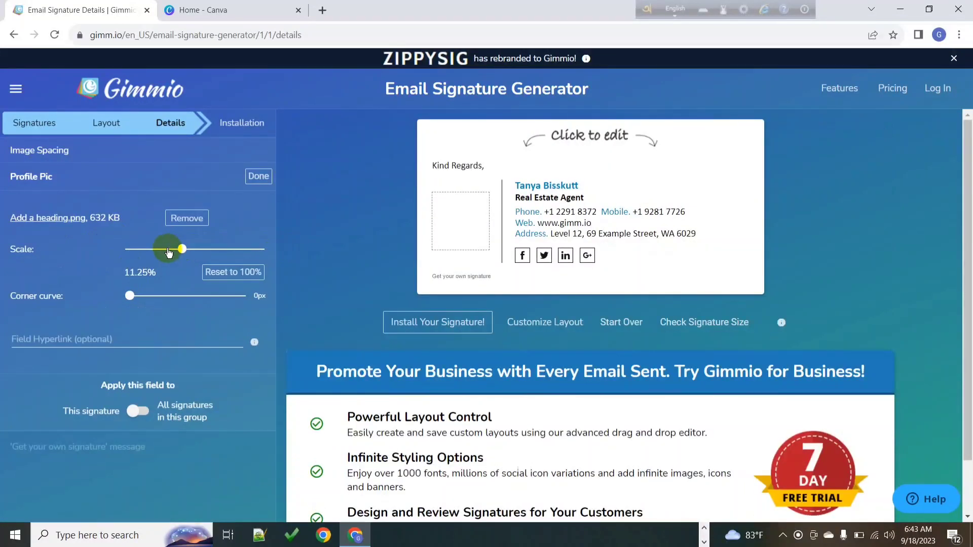
{"action": "left_click_drag", "start_coordinate": [182, 249], "coordinate": [194, 252]}
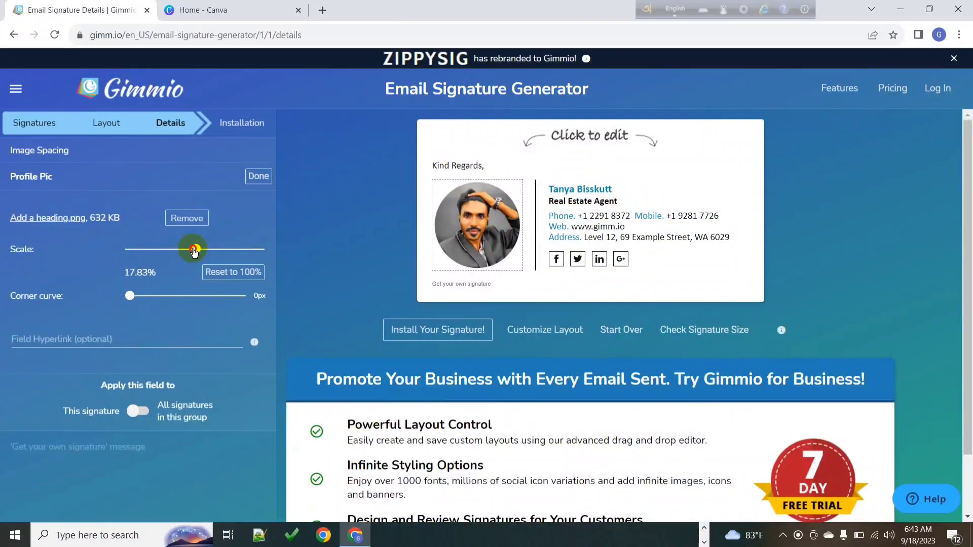
{"action": "left_click_drag", "start_coordinate": [194, 251], "coordinate": [195, 250]}
{"action": "left_click", "coordinate": [384, 290]}
Replace the sample name in the signature with the owner's full name
{"action": "left_click", "coordinate": [255, 176]}
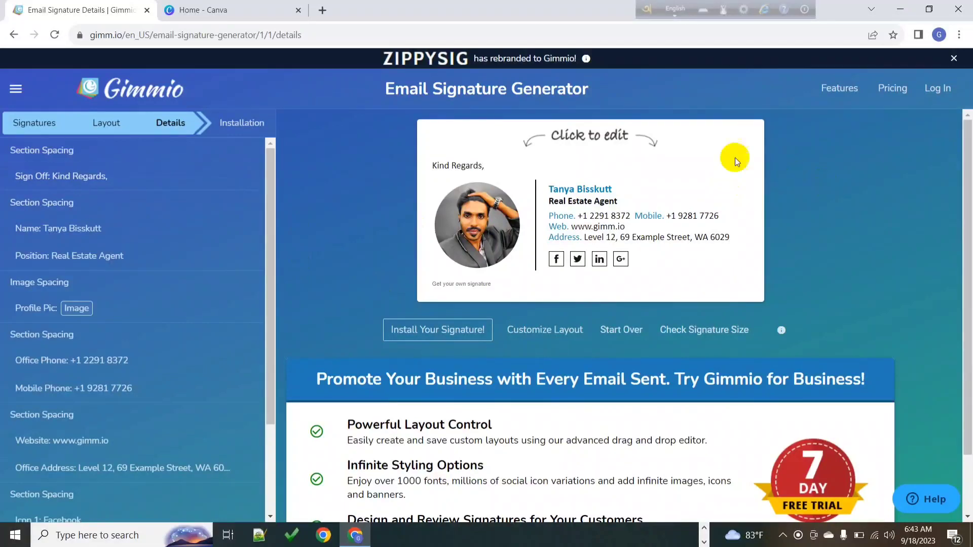
{"action": "left_click", "coordinate": [588, 188]}
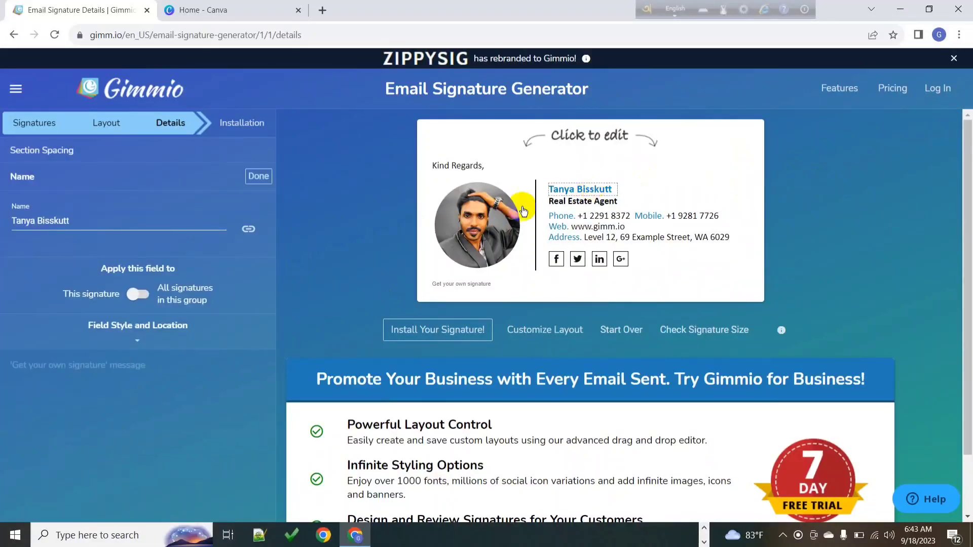
{"action": "triple_click", "coordinate": [82, 219]}
{"action": "key", "text": "BackSpace"}
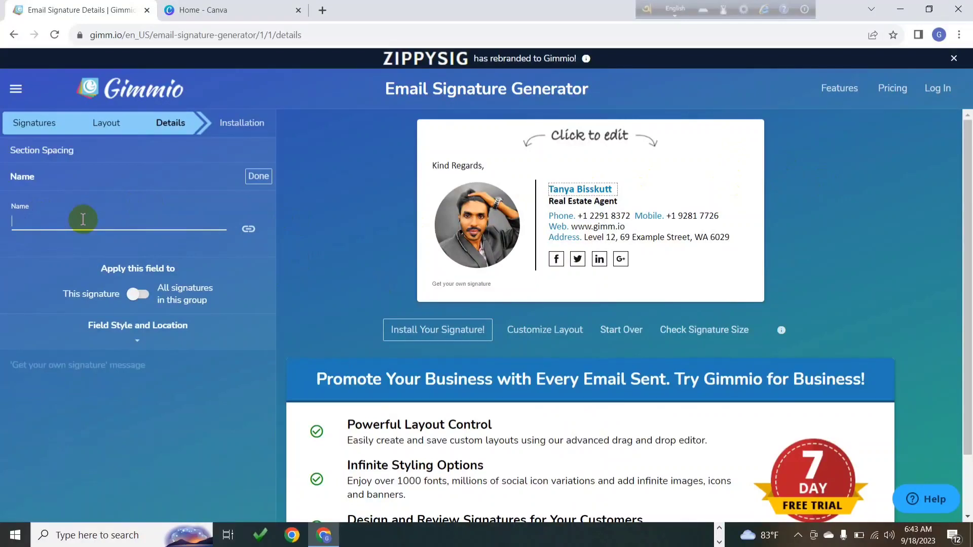
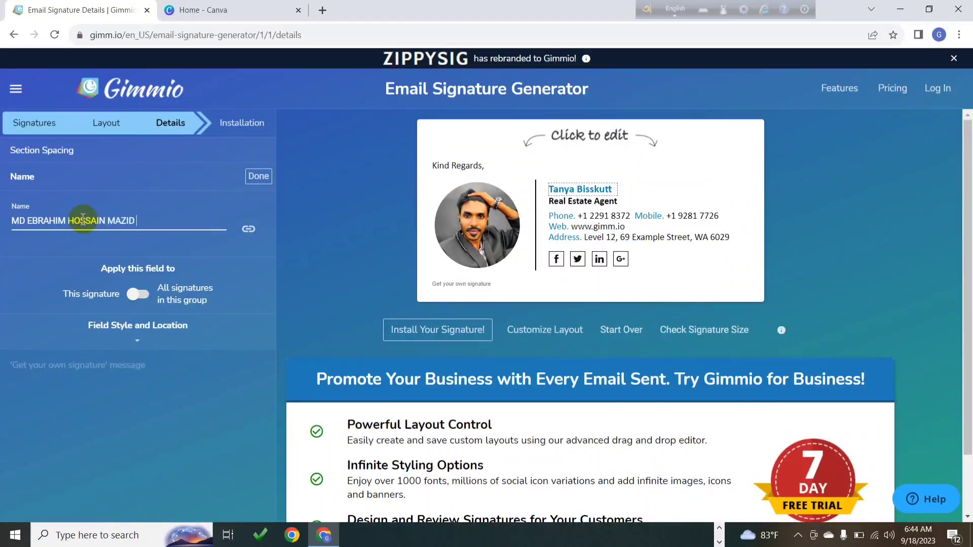
{"action": "left_click", "coordinate": [258, 176]}
Change the job title from Real Estate Agent to FREELANCER and close the stray tab
{"action": "left_click", "coordinate": [613, 201]}
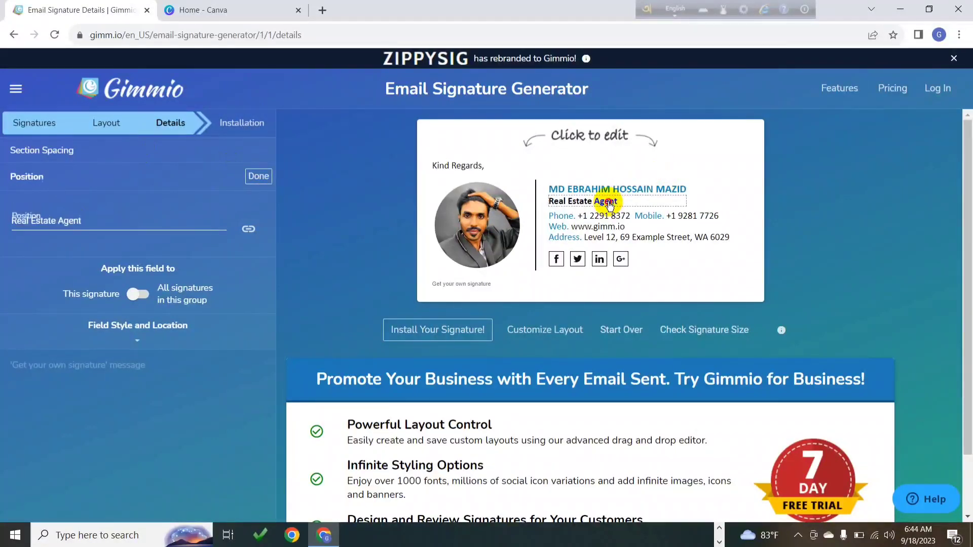
{"action": "left_click_drag", "start_coordinate": [113, 219], "coordinate": [26, 219]}
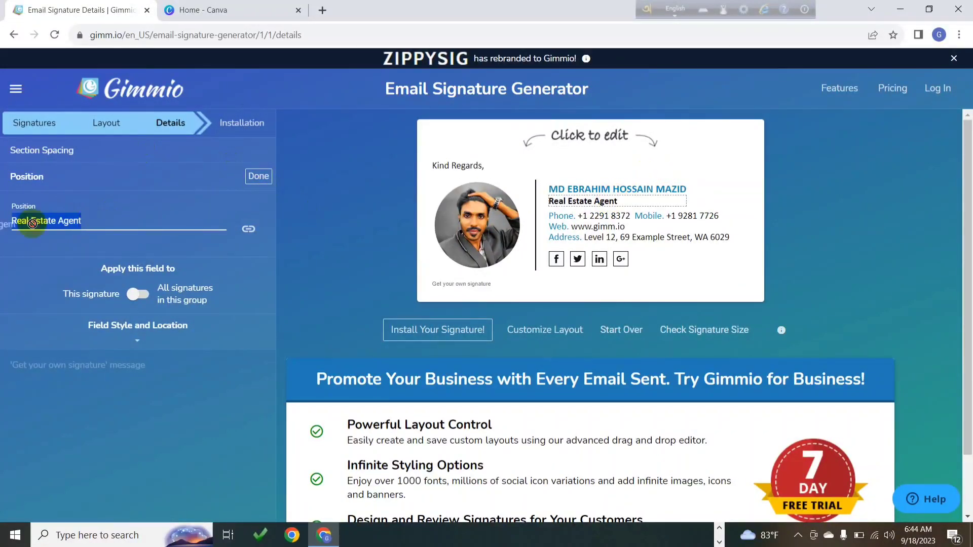
{"action": "key", "text": "BackSpace"}
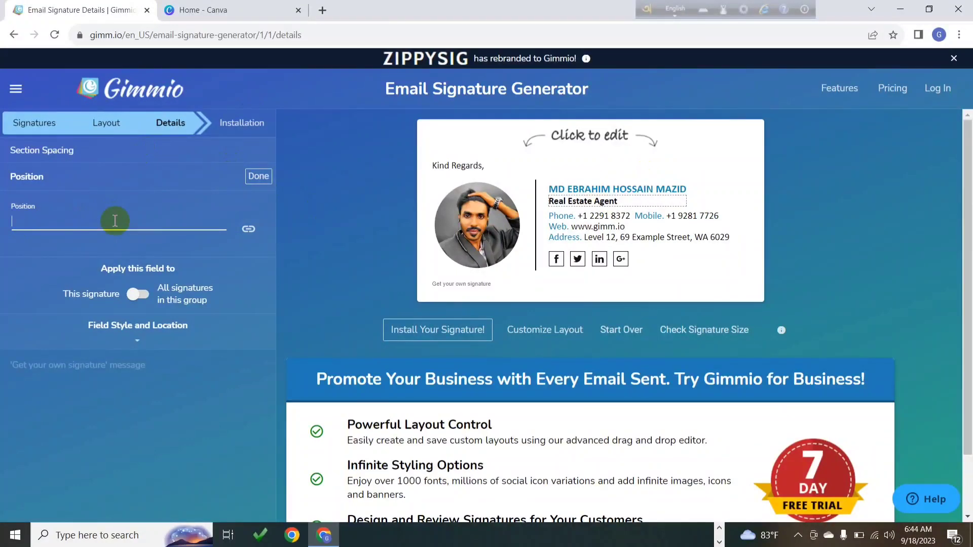
{"action": "type", "text": "FREELANCER"}
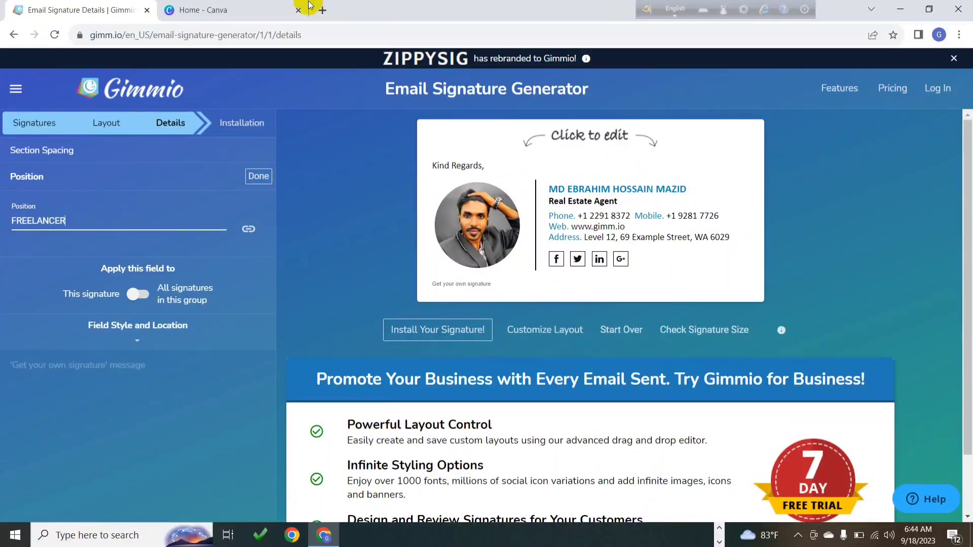
{"action": "key", "text": "ctrl+t"}
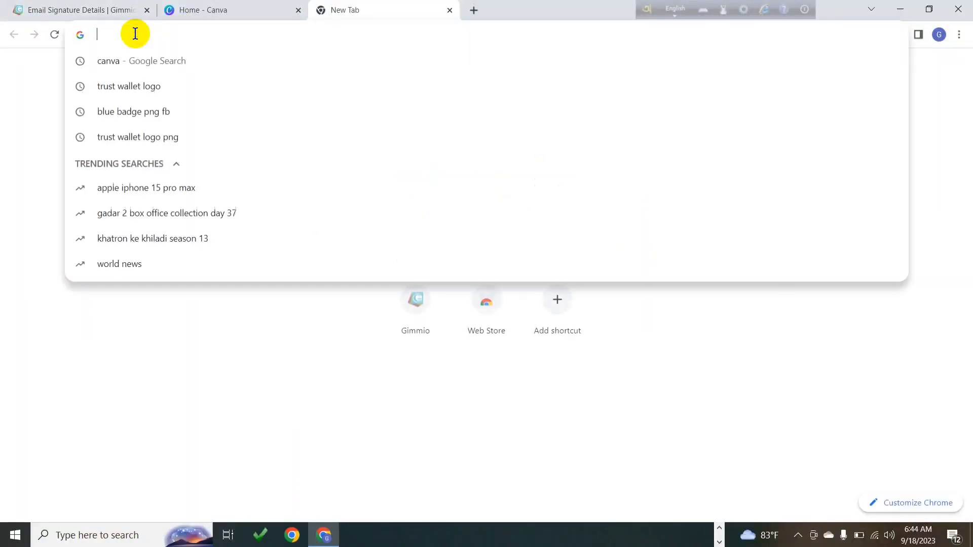
{"action": "type", "text": "FREE"}
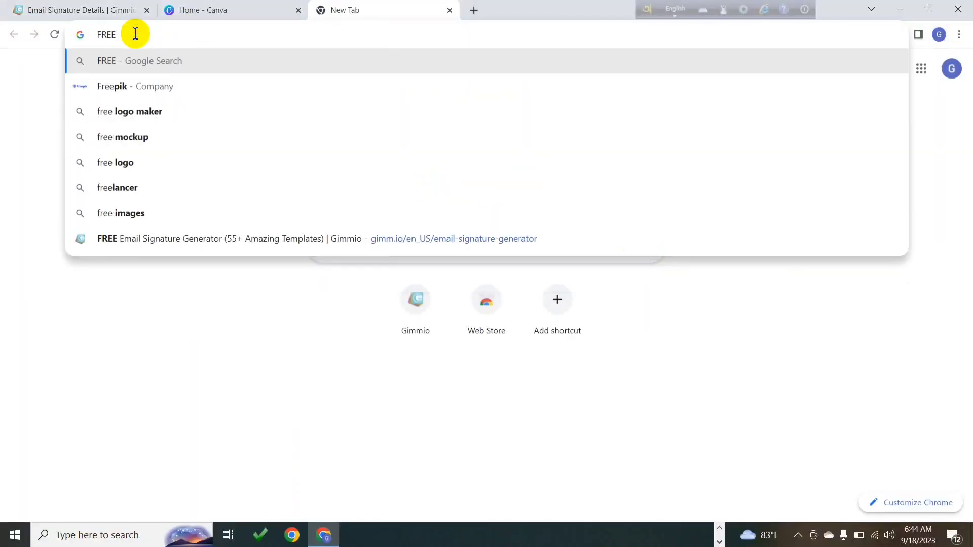
{"action": "type", "text": "LANCE"}
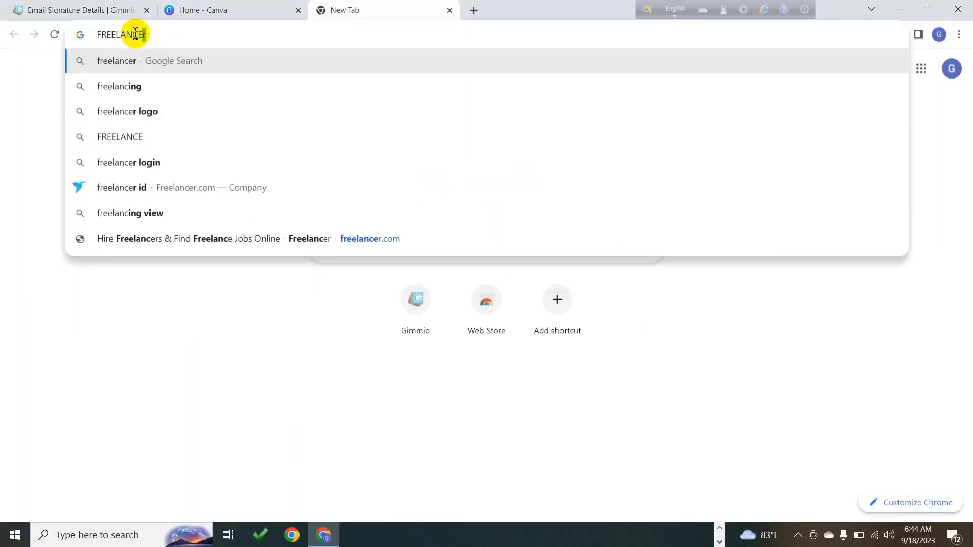
{"action": "type", "text": "R"}
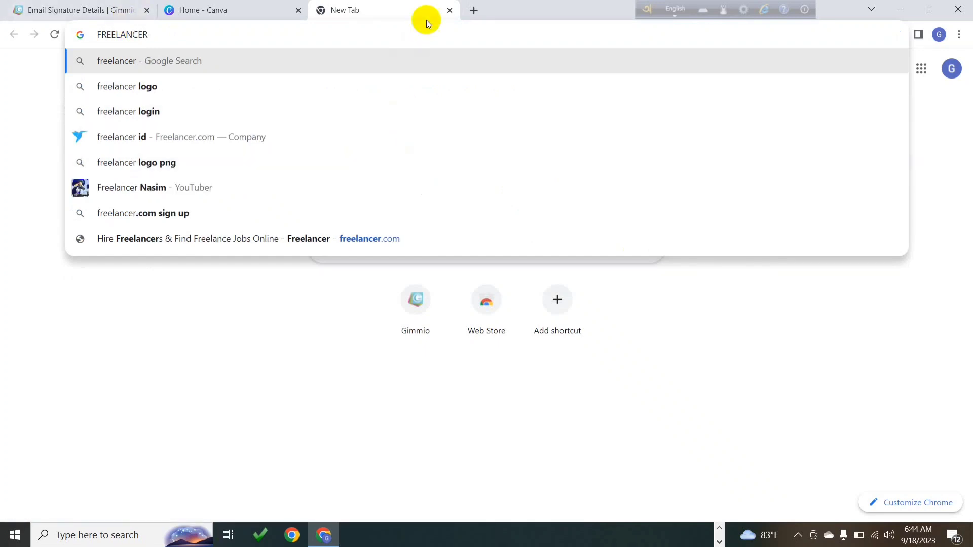
{"action": "left_click", "coordinate": [450, 10]}
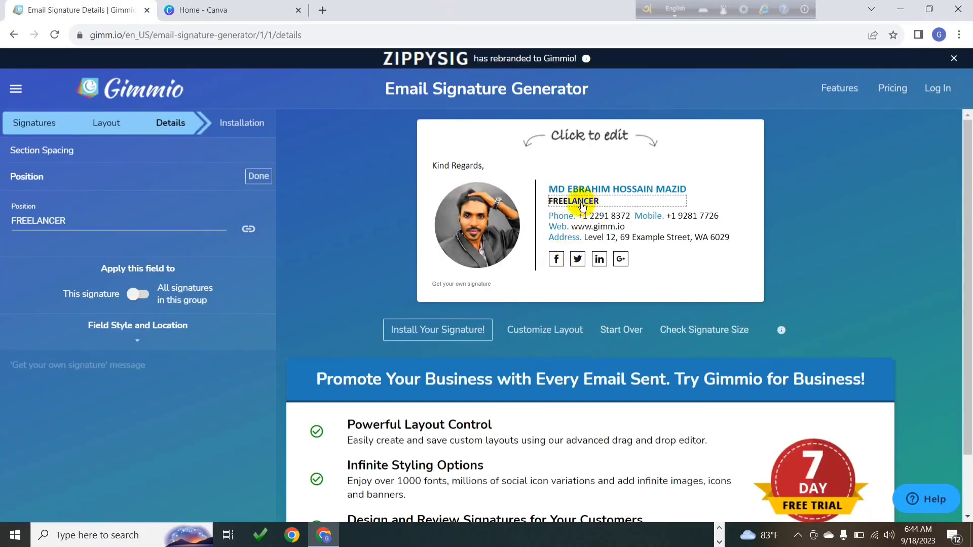
Replace the sample Office Phone number with the owner's phone number
{"action": "left_click", "coordinate": [615, 218]}
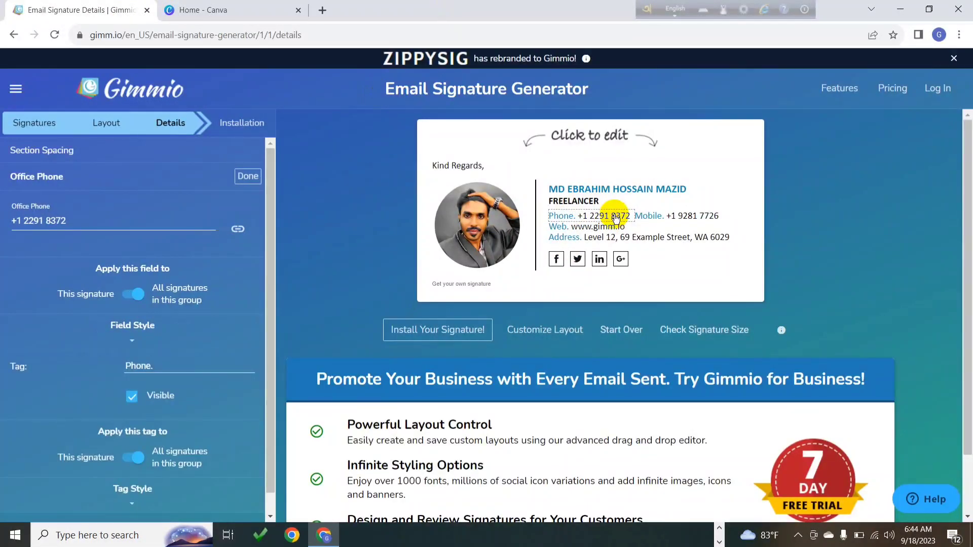
{"action": "triple_click", "coordinate": [71, 222]}
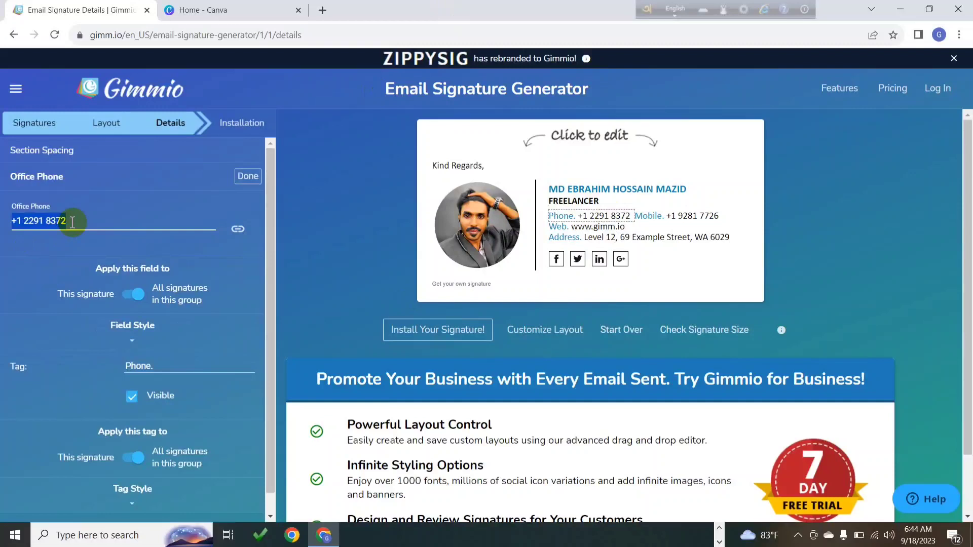
{"action": "key", "text": "BackSpace"}
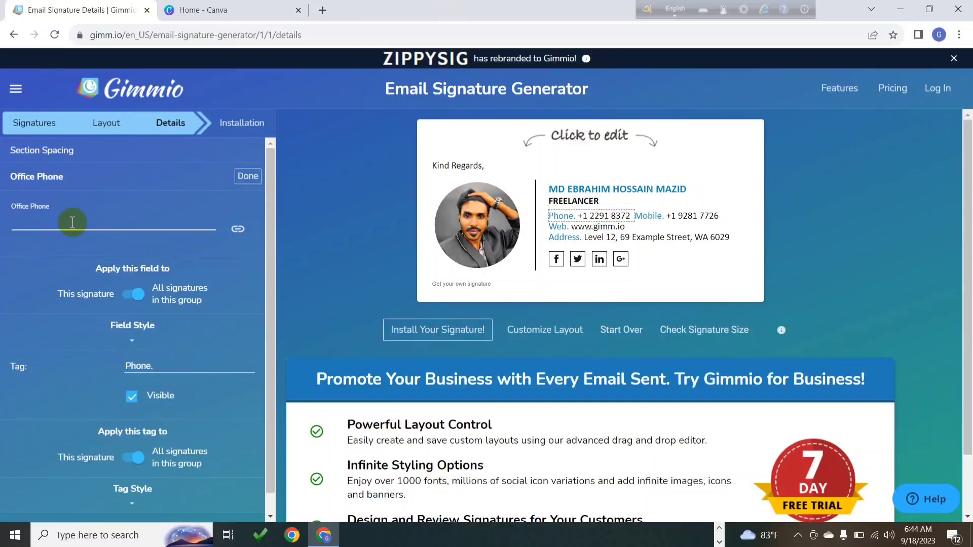
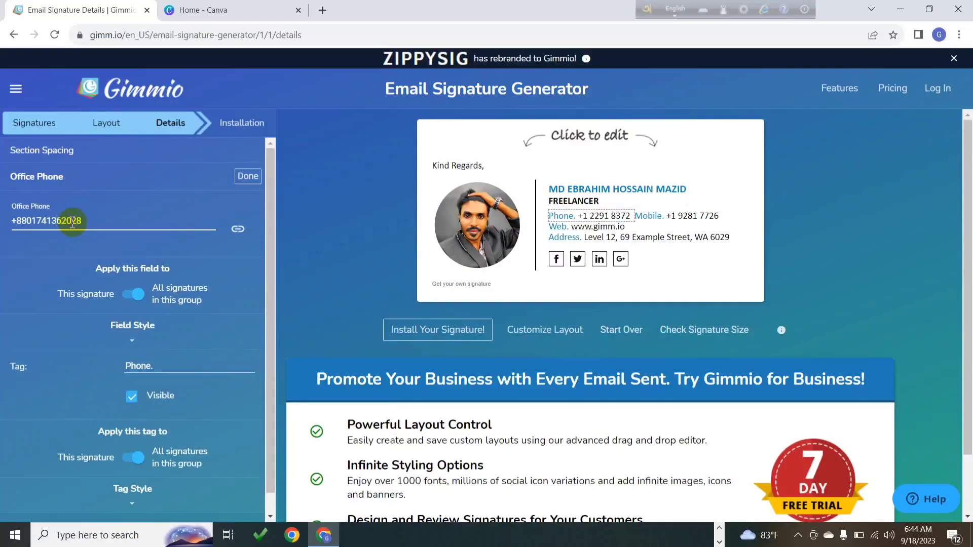
{"action": "left_click", "coordinate": [247, 175]}
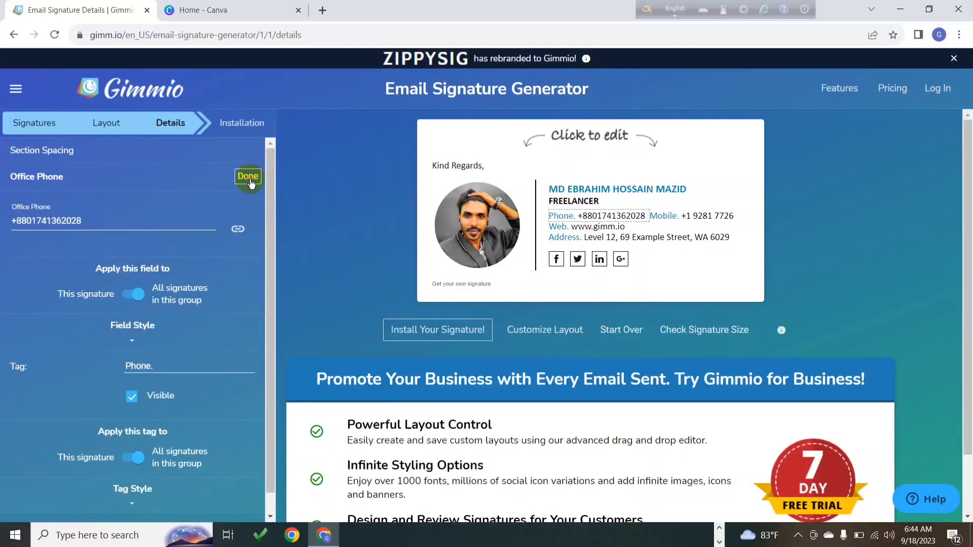
Put the same phone number into the Mobile Phone field
{"action": "left_click", "coordinate": [686, 212]}
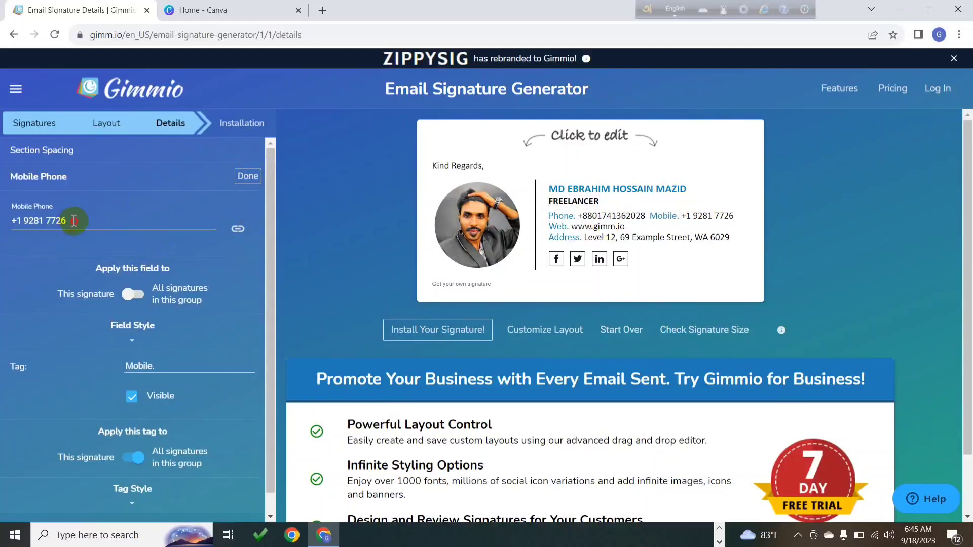
{"action": "triple_click", "coordinate": [74, 221]}
{"action": "key", "text": "BackSpace"}
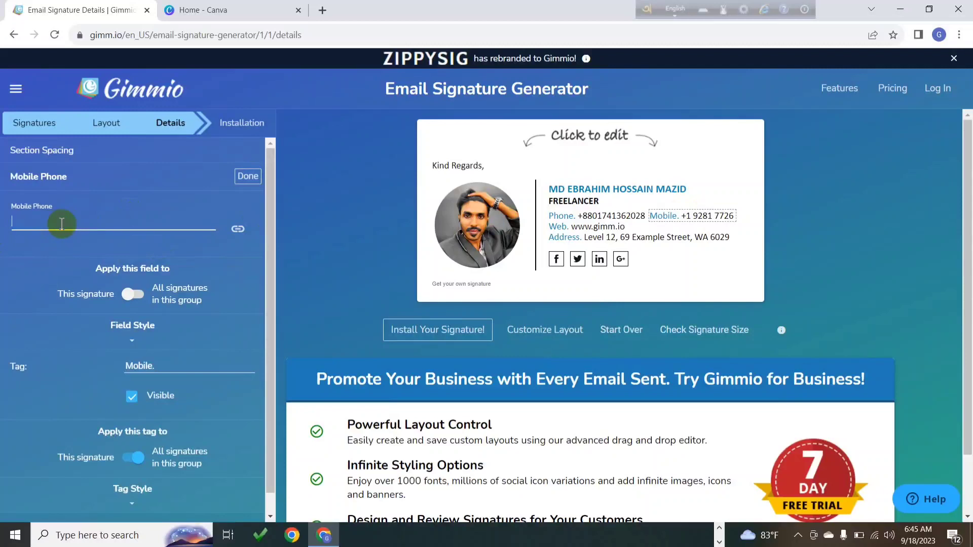
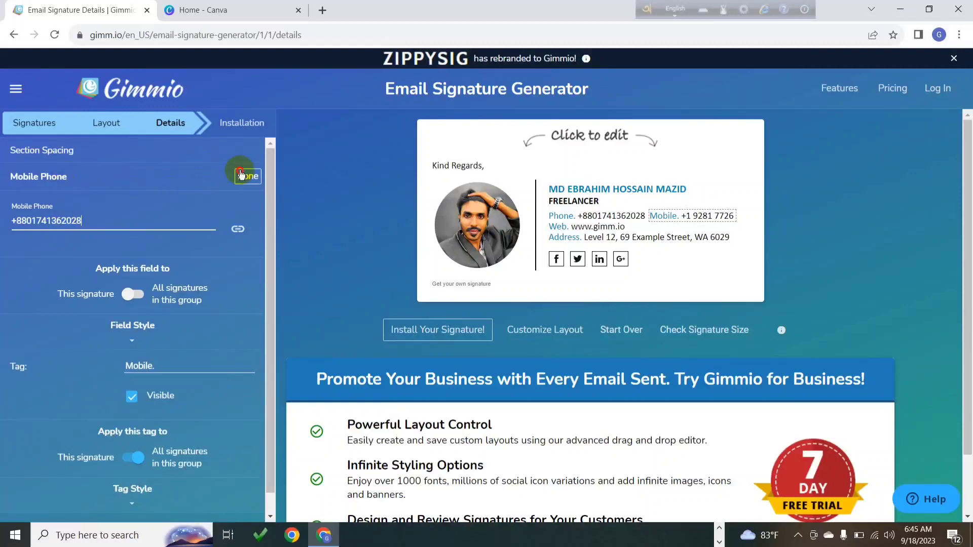
{"action": "left_click", "coordinate": [248, 176]}
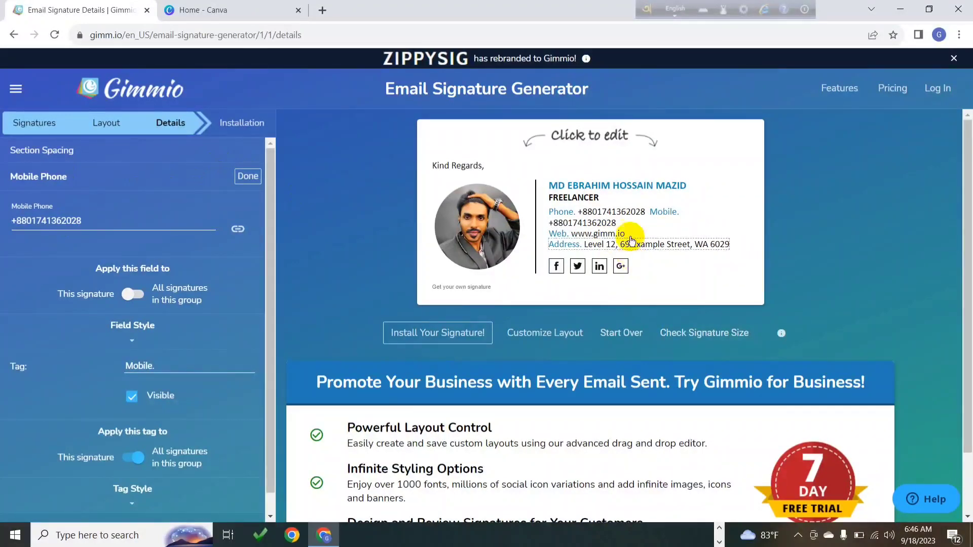
Paste the owner's blog URL into the Website field
{"action": "left_click", "coordinate": [608, 234]}
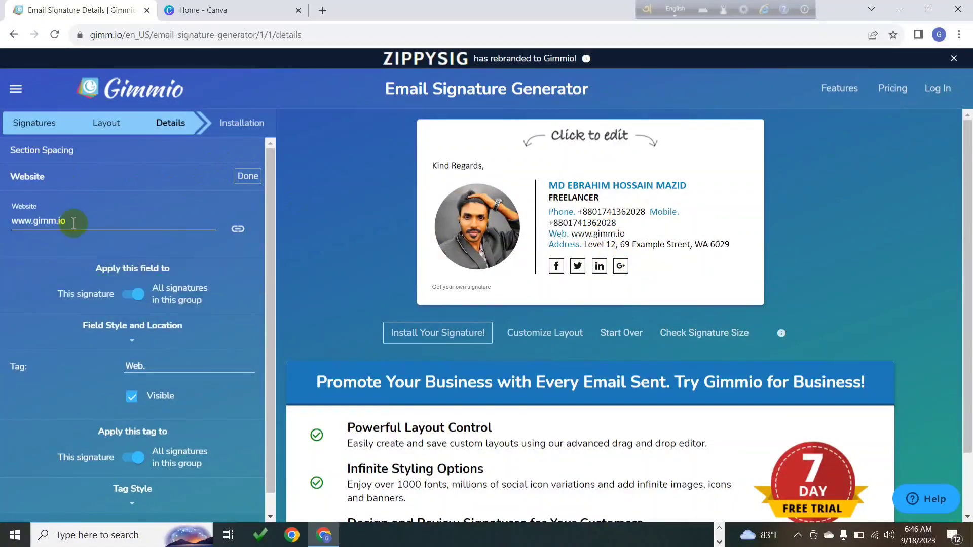
{"action": "triple_click", "coordinate": [81, 222]}
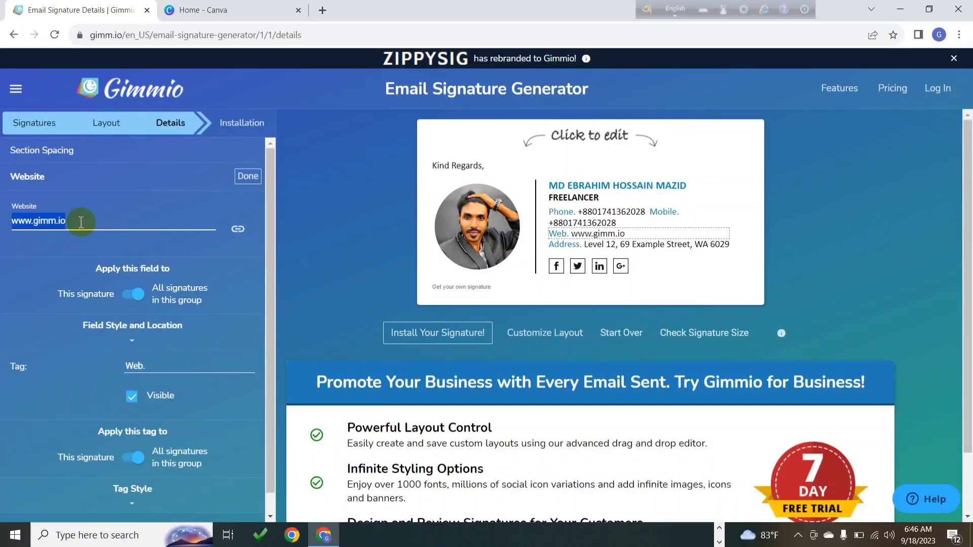
{"action": "type", "text": "https://ebrahimbd365.blogspot.com/"}
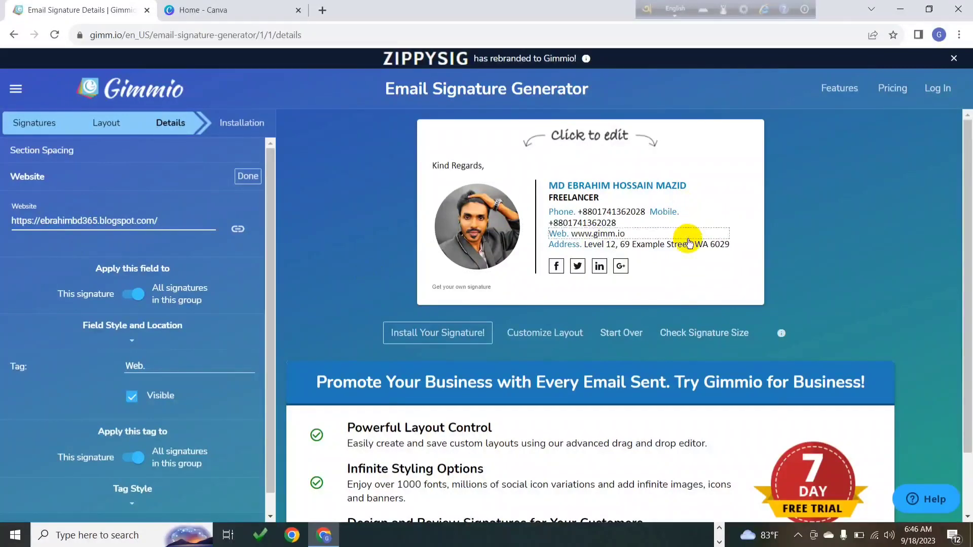
Replace the sample Office Address with the owner's home address
{"action": "left_click", "coordinate": [687, 244]}
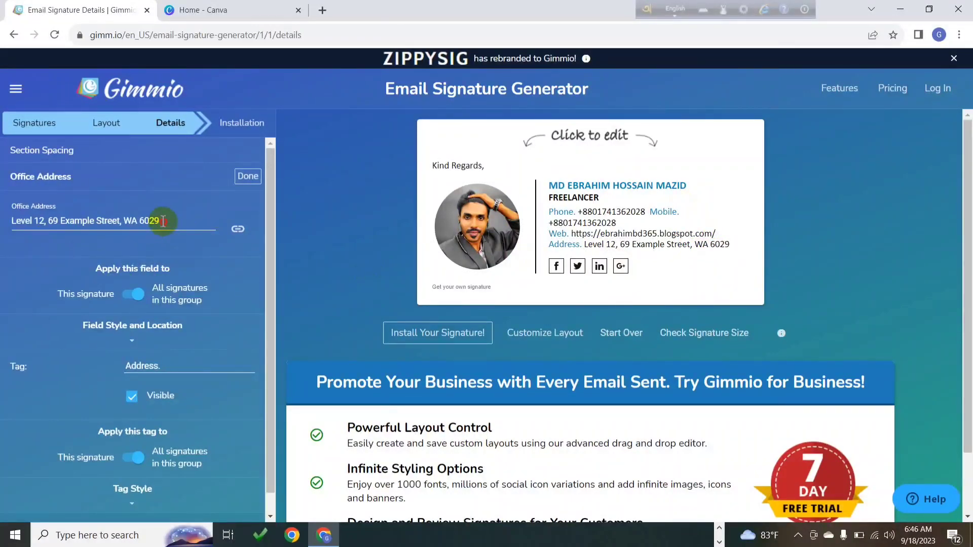
{"action": "left_click_drag", "start_coordinate": [161, 221], "coordinate": [15, 221]}
{"action": "key", "text": "BackSpace"}
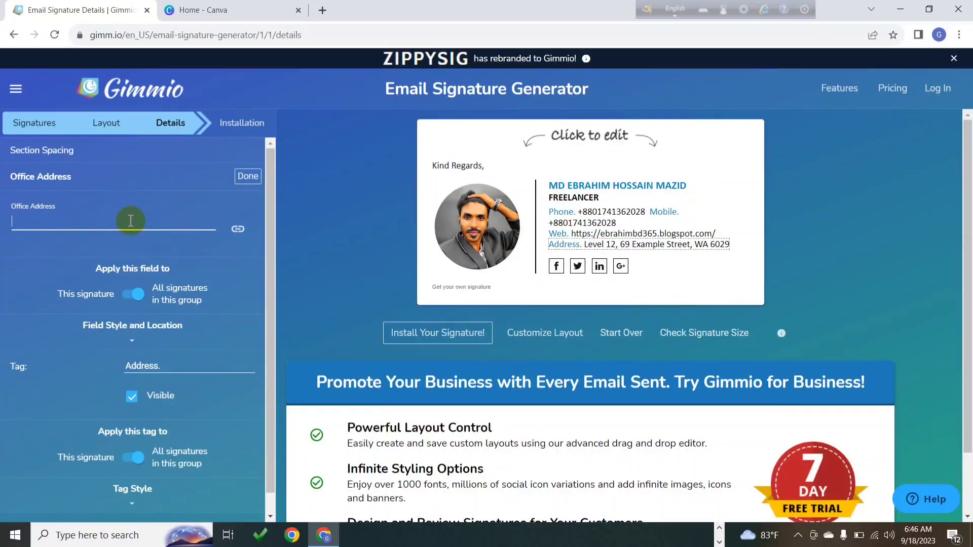
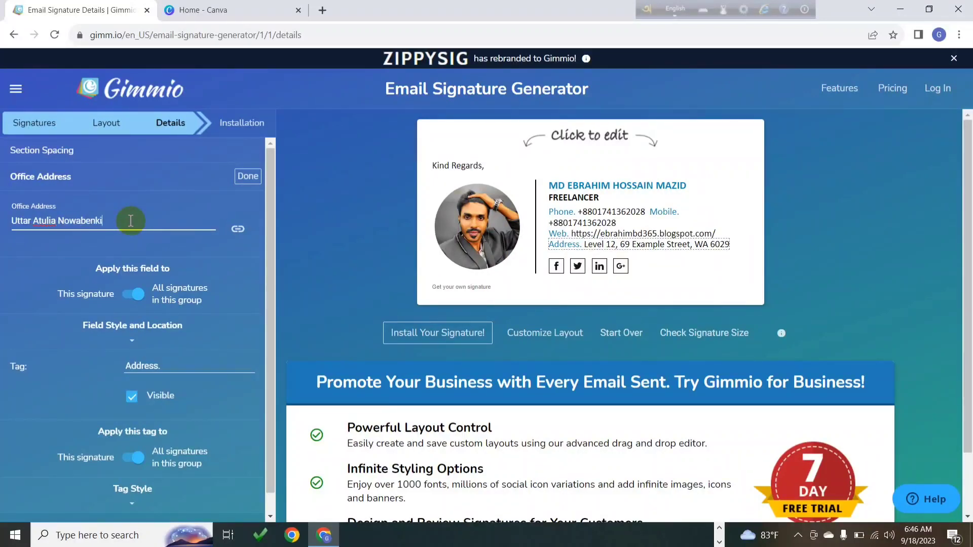
{"action": "left_click", "coordinate": [248, 175]}
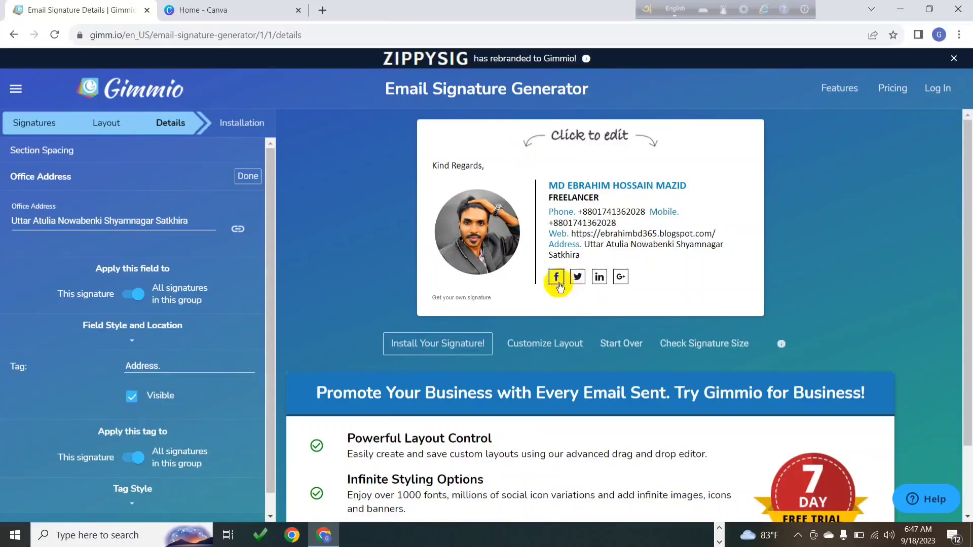
Open the Facebook icon settings and keep Icon Mode as Icon Generator
{"action": "left_click", "coordinate": [556, 279]}
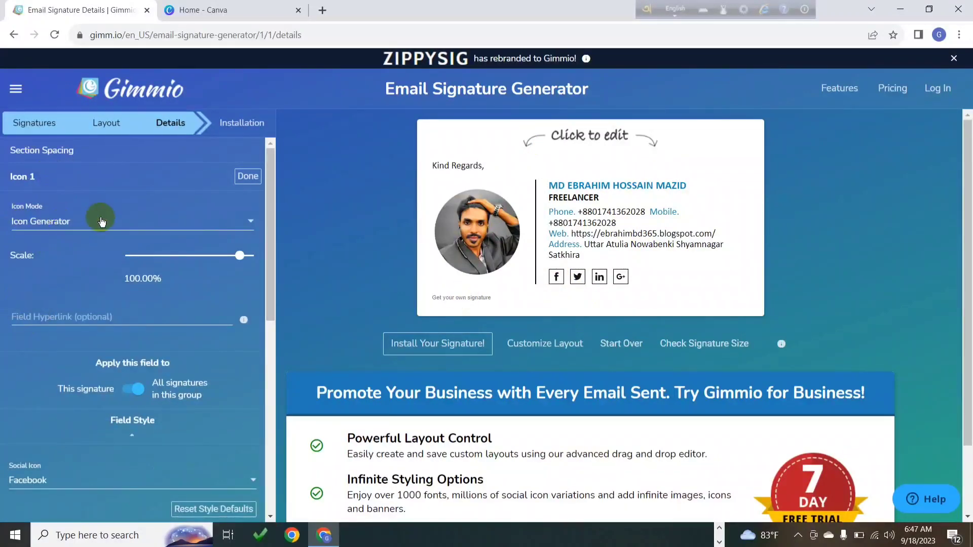
{"action": "left_click", "coordinate": [248, 223]}
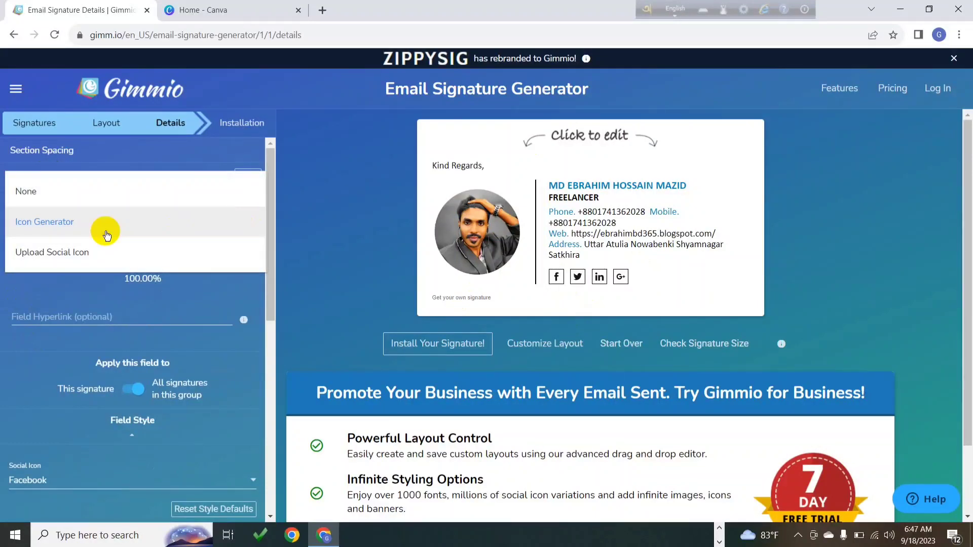
{"action": "left_click", "coordinate": [318, 172]}
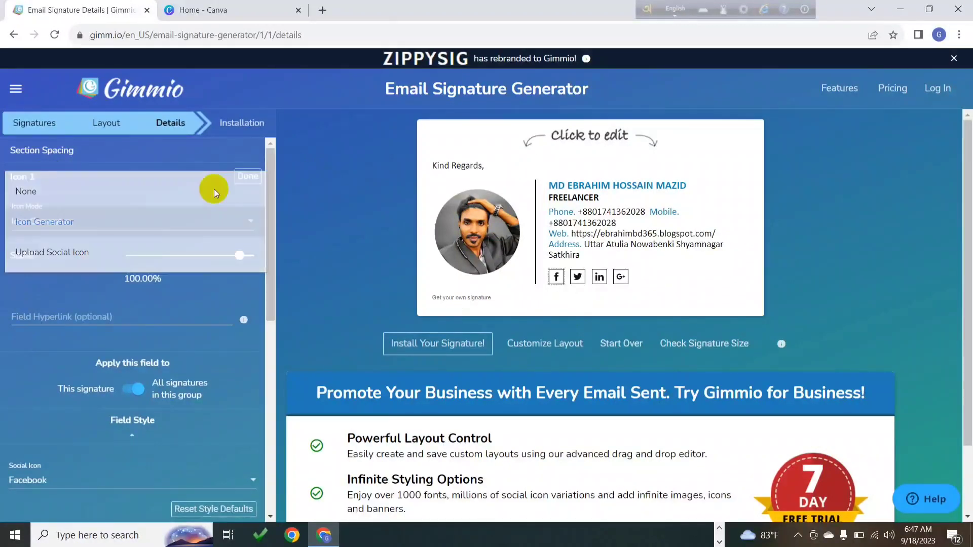
{"action": "left_click", "coordinate": [249, 225]}
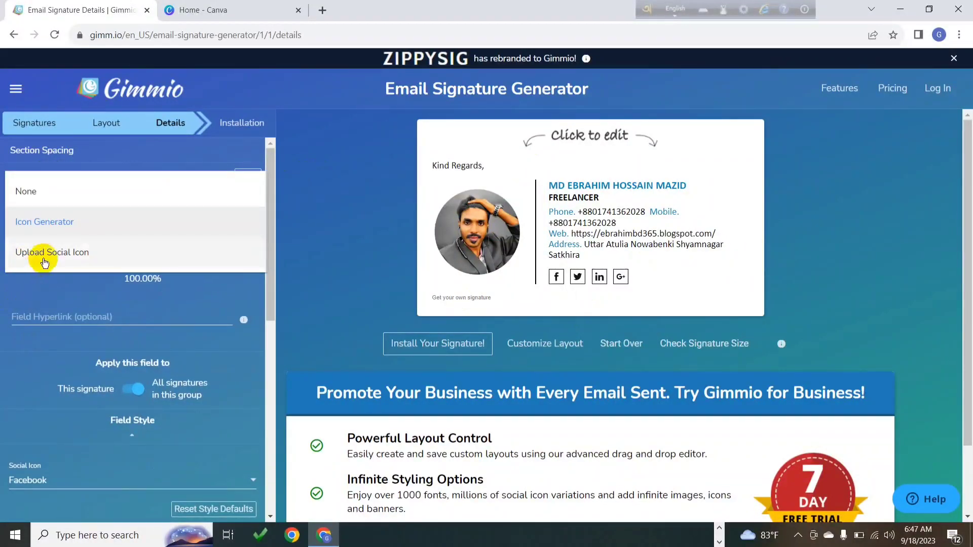
{"action": "left_click", "coordinate": [82, 320]}
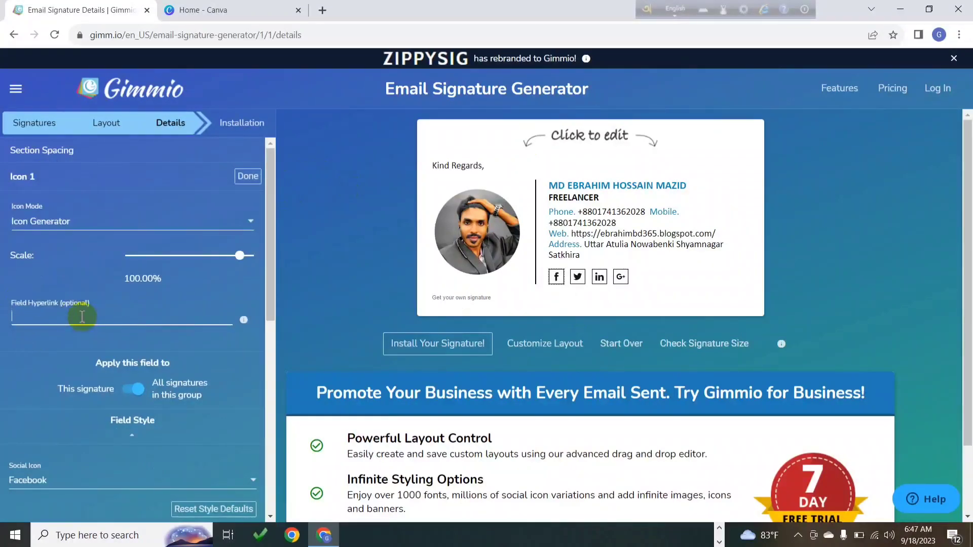
{"action": "left_click", "coordinate": [82, 317]}
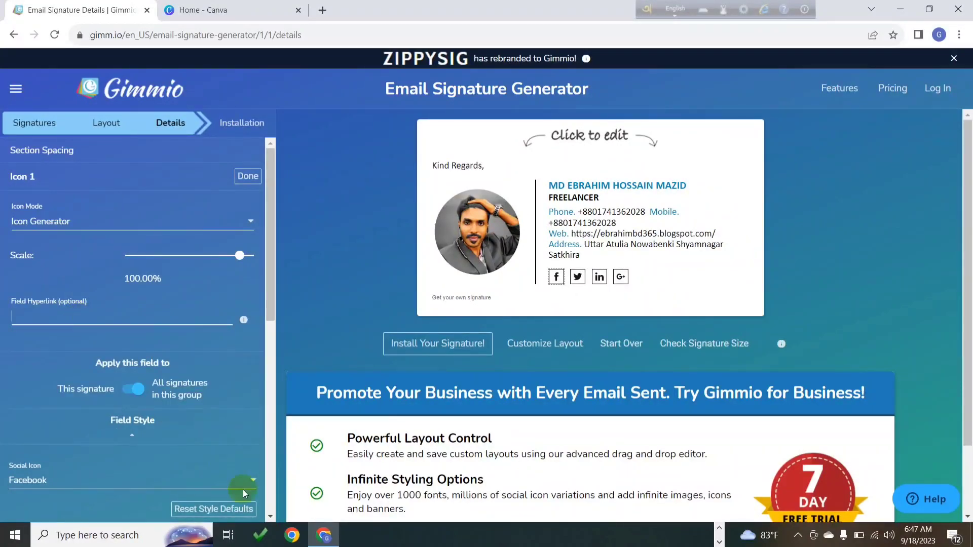
Paste the Facebook profile URL into the Field Hyperlink box and apply it
{"action": "mouse_move", "coordinate": [323, 534]}
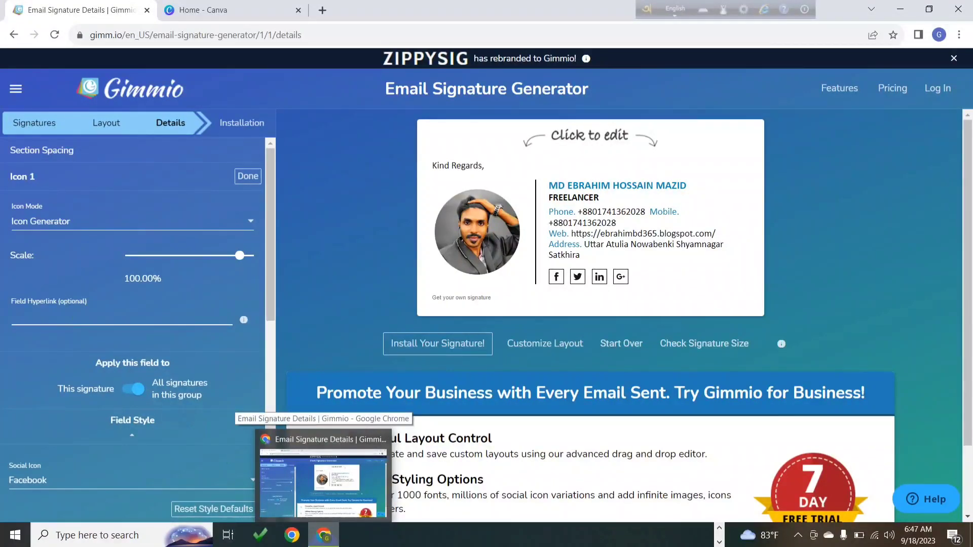
{"action": "left_click", "coordinate": [346, 541]}
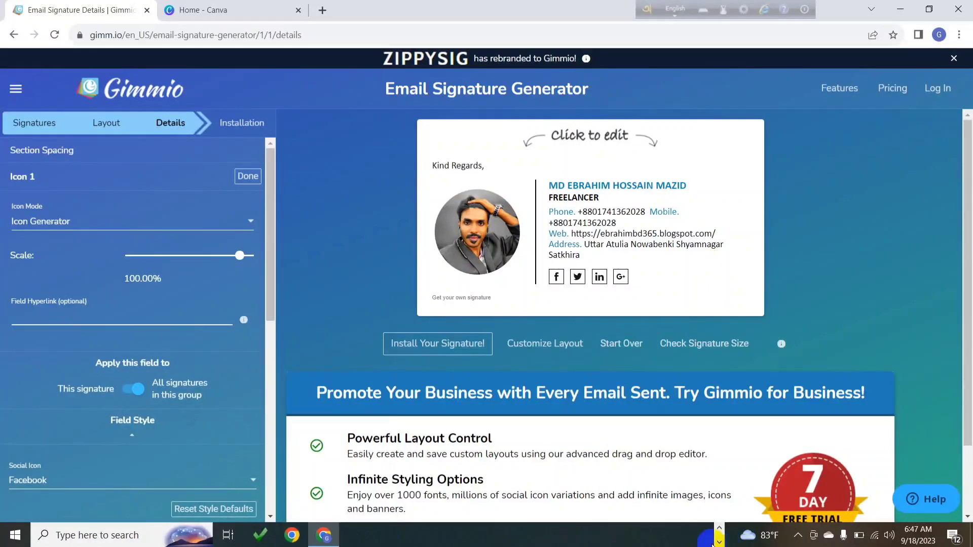
{"action": "left_click", "coordinate": [713, 541]}
{"action": "left_click", "coordinate": [718, 541]}
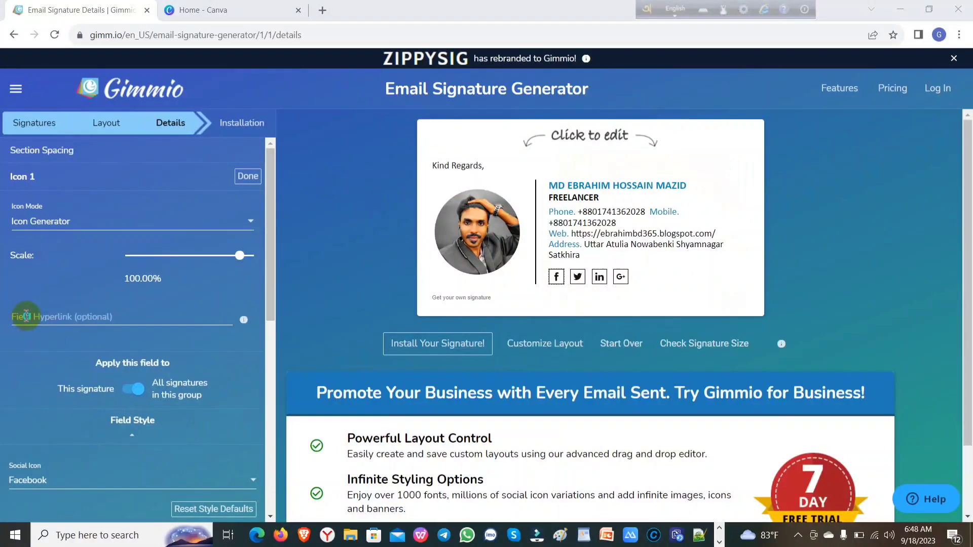
{"action": "right_click", "coordinate": [24, 315]}
{"action": "left_click", "coordinate": [56, 402]}
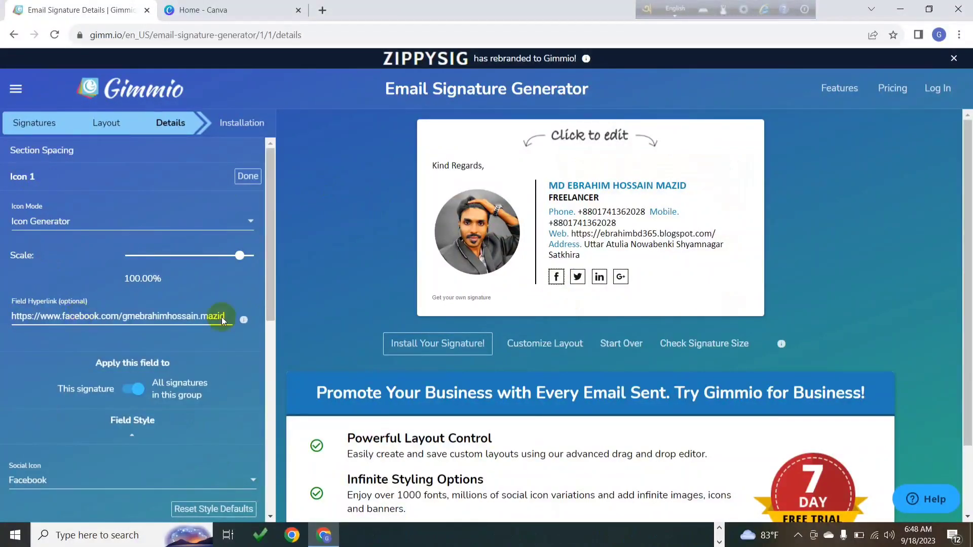
{"action": "left_click", "coordinate": [248, 176]}
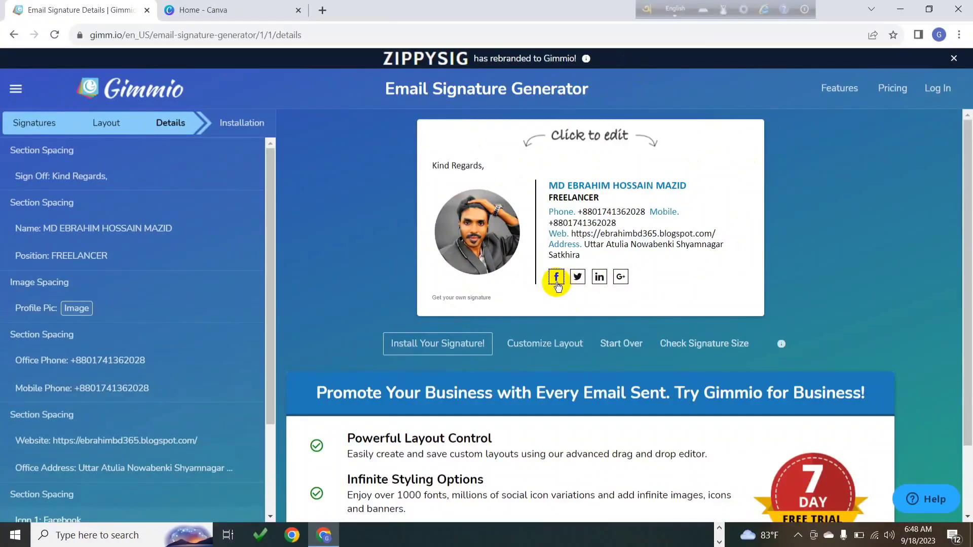
Inspect the Kind Regards sign-off and the promo message removal options
{"action": "left_click", "coordinate": [465, 168]}
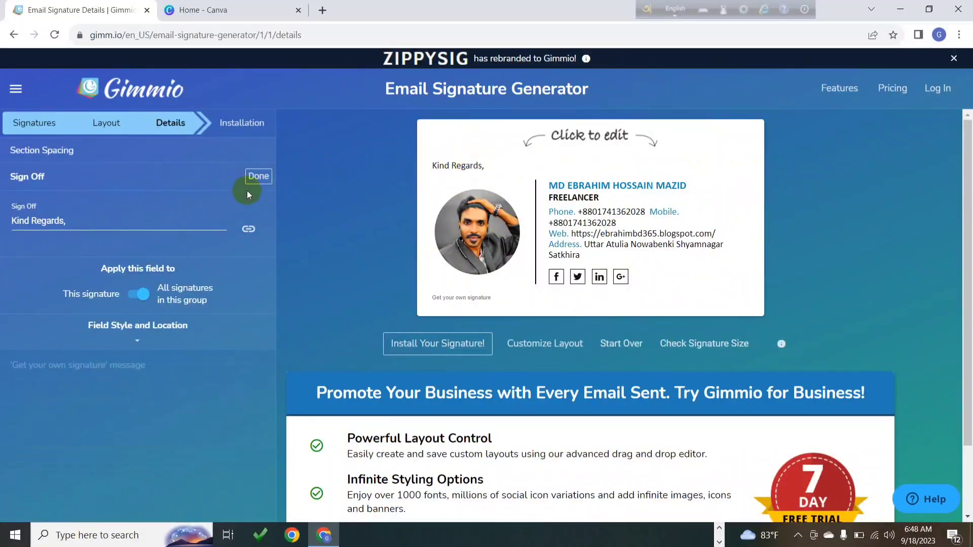
{"action": "triple_click", "coordinate": [81, 221]}
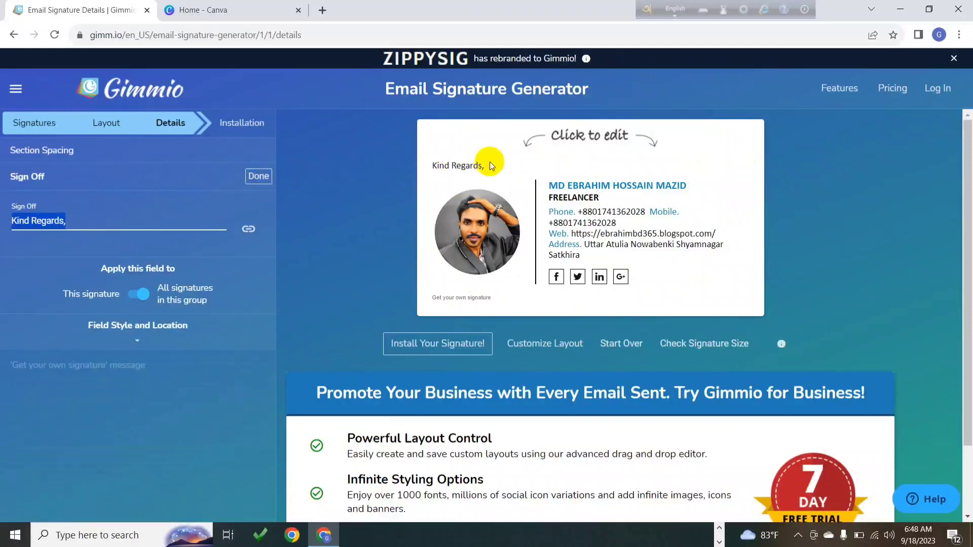
{"action": "left_click", "coordinate": [469, 297]}
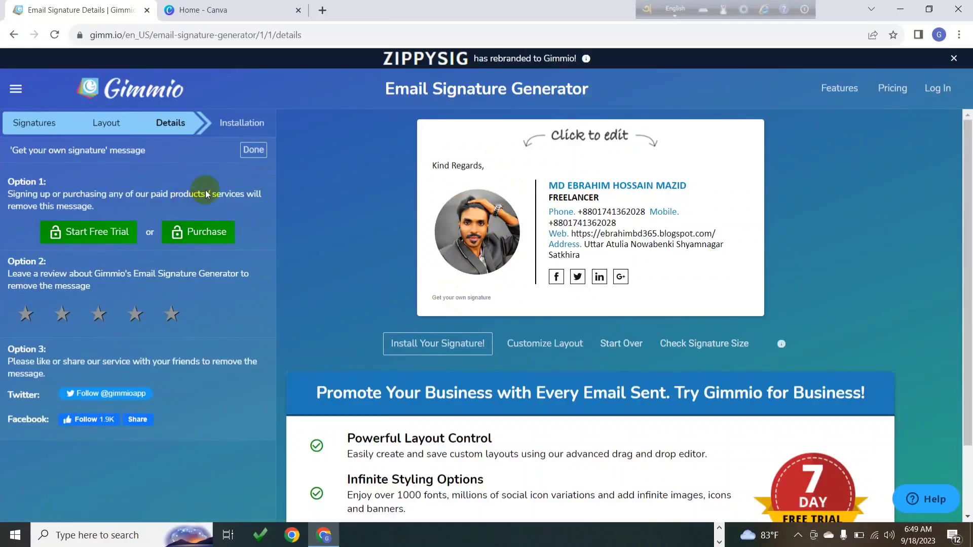
{"action": "left_click", "coordinate": [263, 152]}
Give Gimmio a four-star review and proceed to the Installation step
{"action": "scroll", "coordinate": [207, 233], "scroll_direction": "down", "scroll_amount": 3}
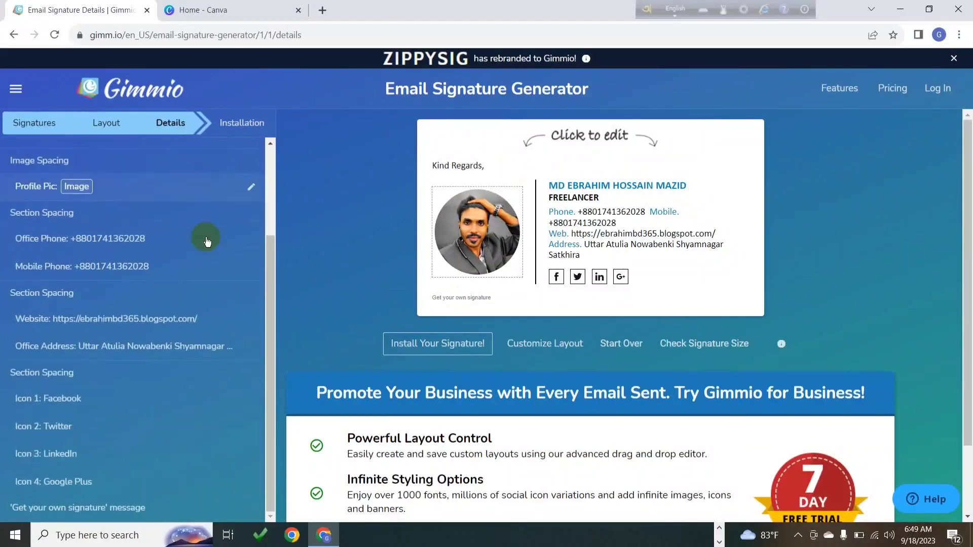
{"action": "scroll", "coordinate": [207, 240], "scroll_direction": "up", "scroll_amount": 2}
{"action": "scroll", "coordinate": [206, 236], "scroll_direction": "up", "scroll_amount": 2}
{"action": "scroll", "coordinate": [189, 234], "scroll_direction": "down", "scroll_amount": 5}
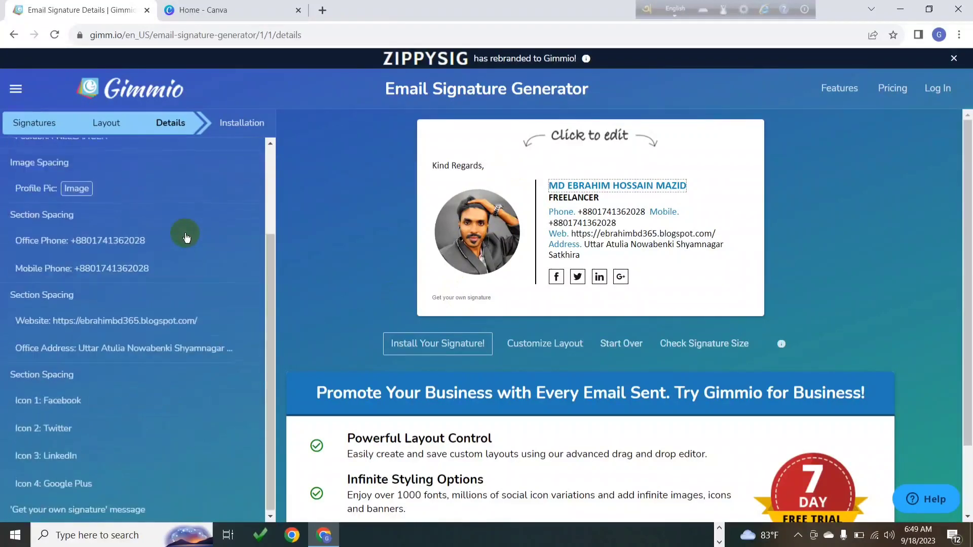
{"action": "scroll", "coordinate": [187, 237], "scroll_direction": "up", "scroll_amount": 1}
{"action": "scroll", "coordinate": [187, 237], "scroll_direction": "up", "scroll_amount": 2}
{"action": "left_click", "coordinate": [455, 299]}
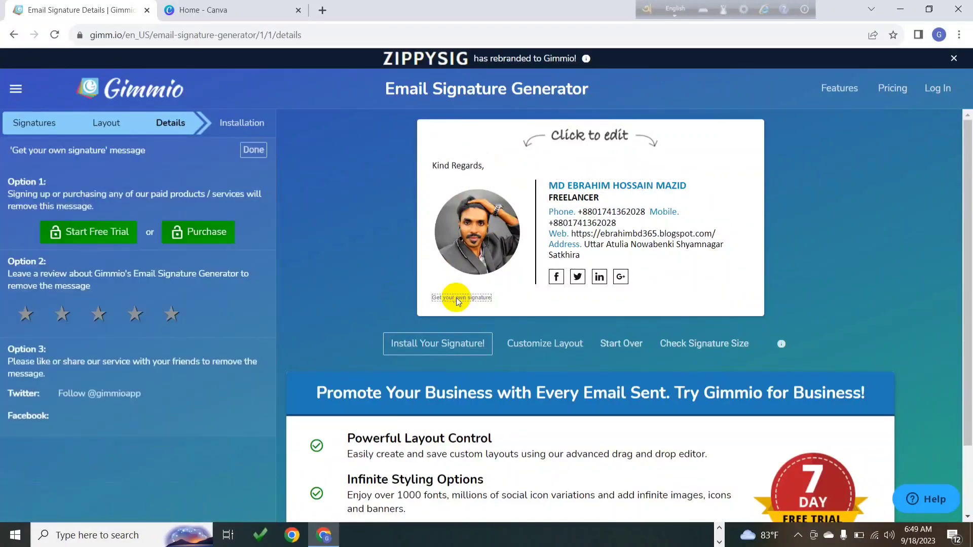
{"action": "left_click", "coordinate": [141, 316]}
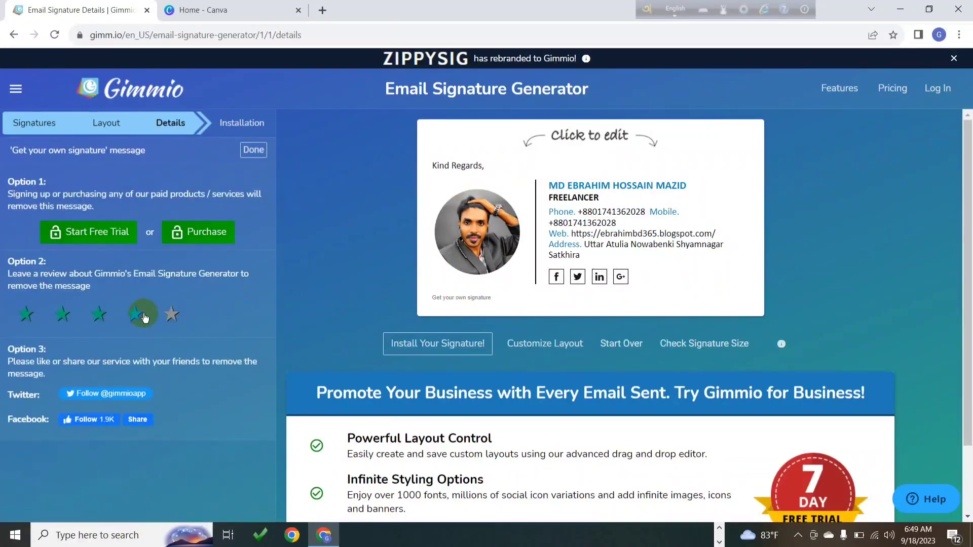
{"action": "left_click", "coordinate": [445, 344]}
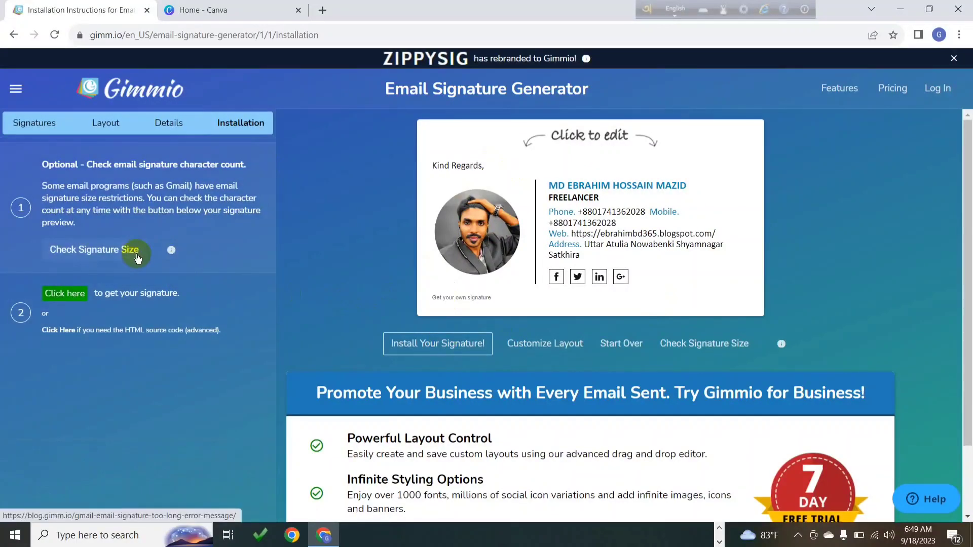
Check the Gimmio signature's character size and copy the signature to the clipboard
{"action": "left_click", "coordinate": [112, 253]}
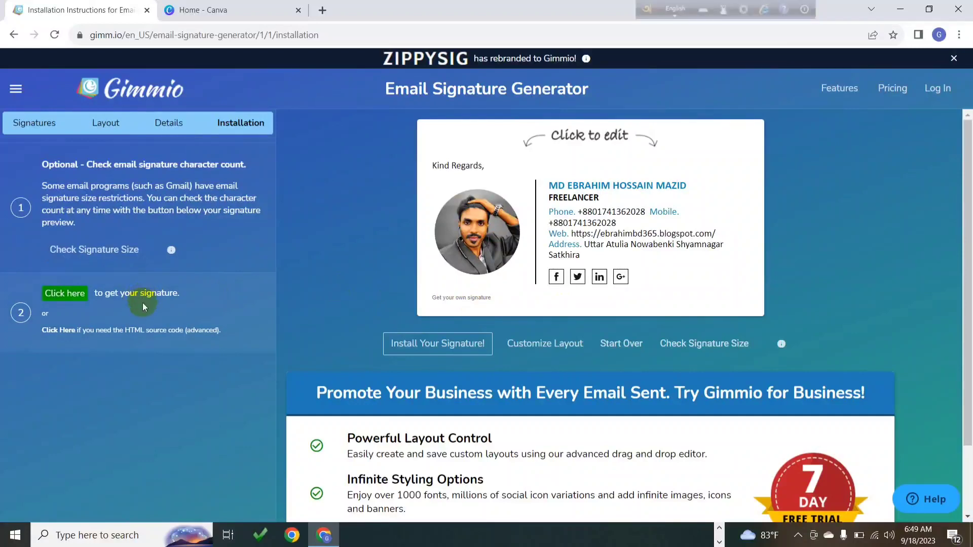
{"action": "left_click", "coordinate": [76, 293]}
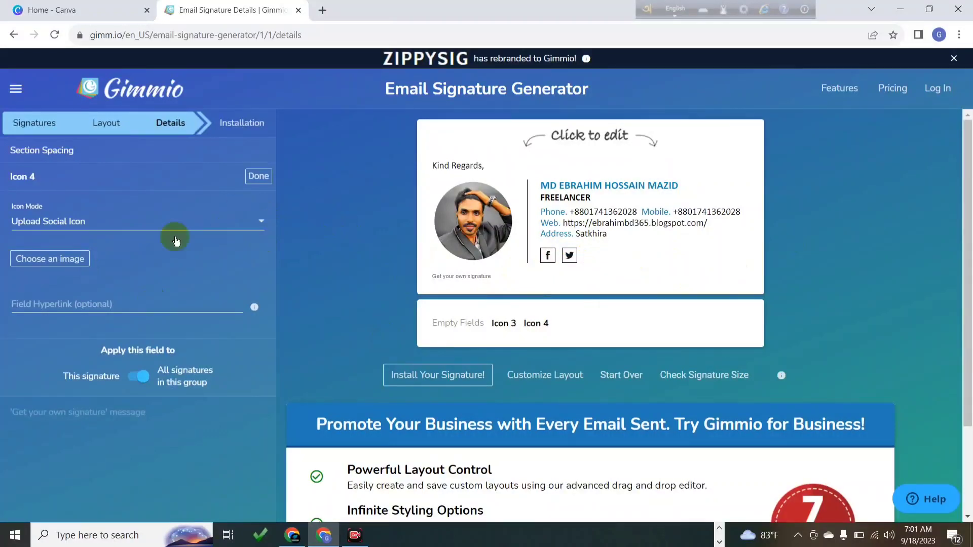
Finish Icon 4, confirm the 7091-character Small signature size, copy it, and minimize Chrome
{"action": "left_click", "coordinate": [257, 177]}
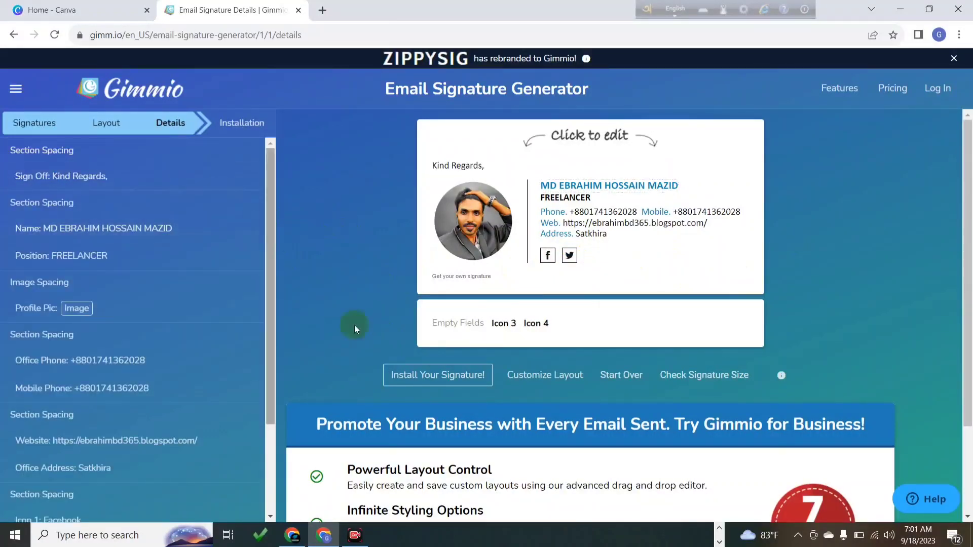
{"action": "left_click", "coordinate": [409, 375]}
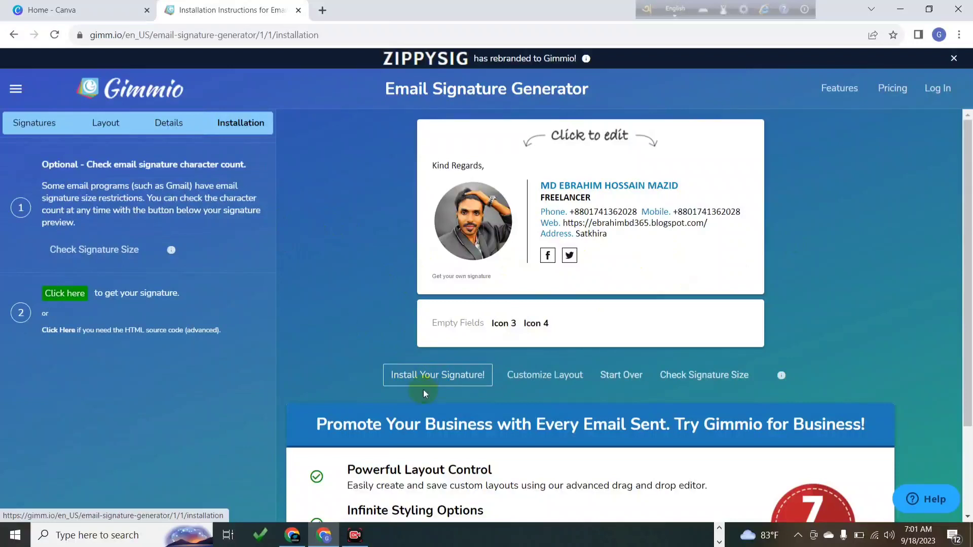
{"action": "left_click", "coordinate": [107, 253]}
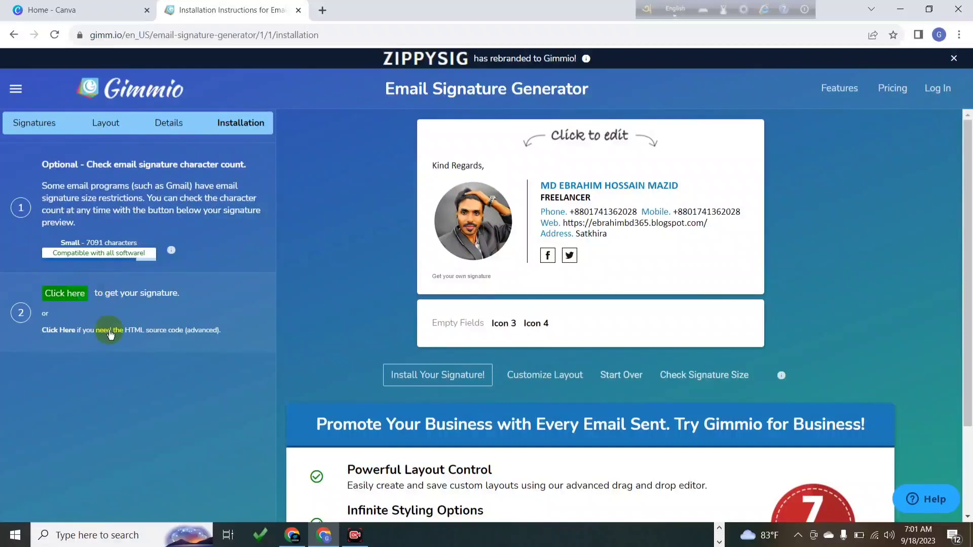
{"action": "left_click", "coordinate": [77, 298]}
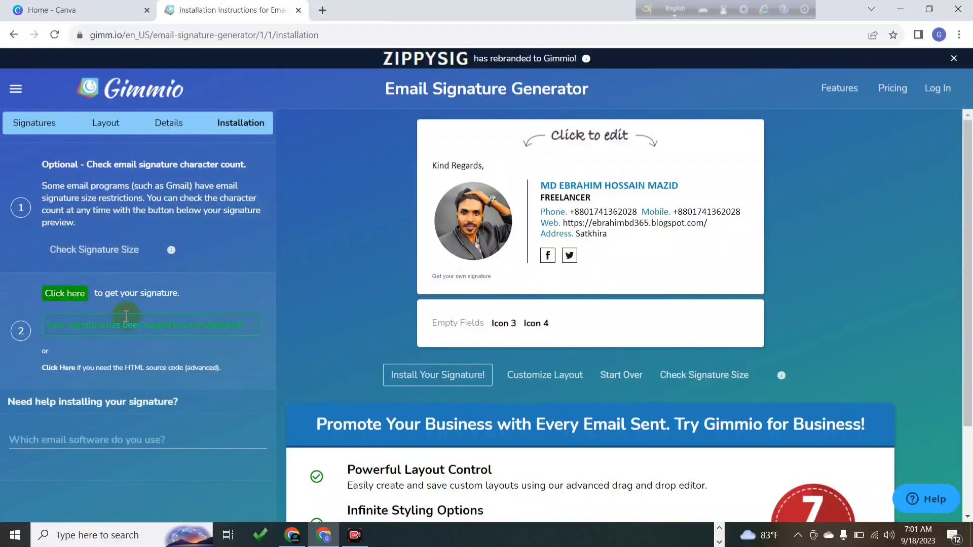
{"action": "left_click", "coordinate": [892, 8]}
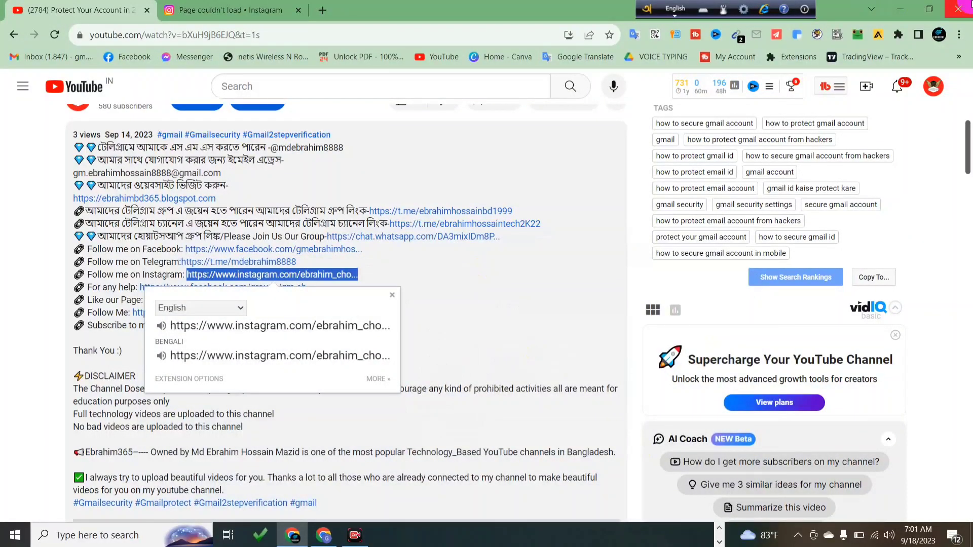
Open a maximized Chrome window with the first profile and go to the Gmail inbox
{"action": "left_click", "coordinate": [958, 9]}
{"action": "left_click", "coordinate": [292, 535]}
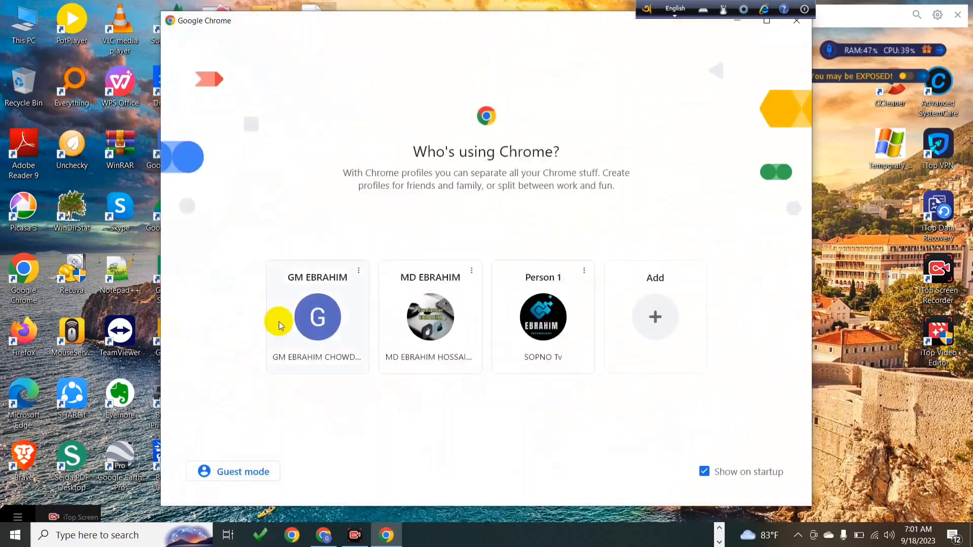
{"action": "left_click", "coordinate": [557, 319]}
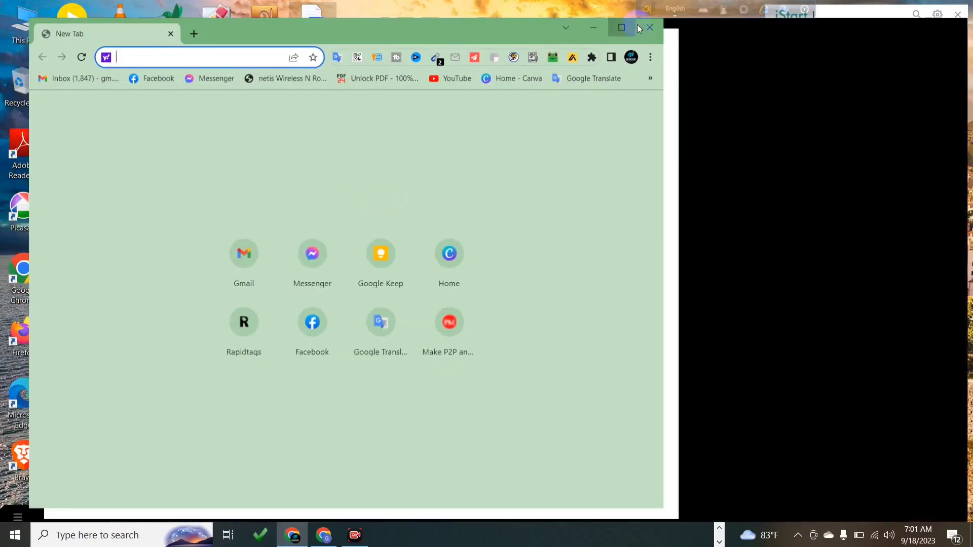
{"action": "left_click", "coordinate": [631, 21]}
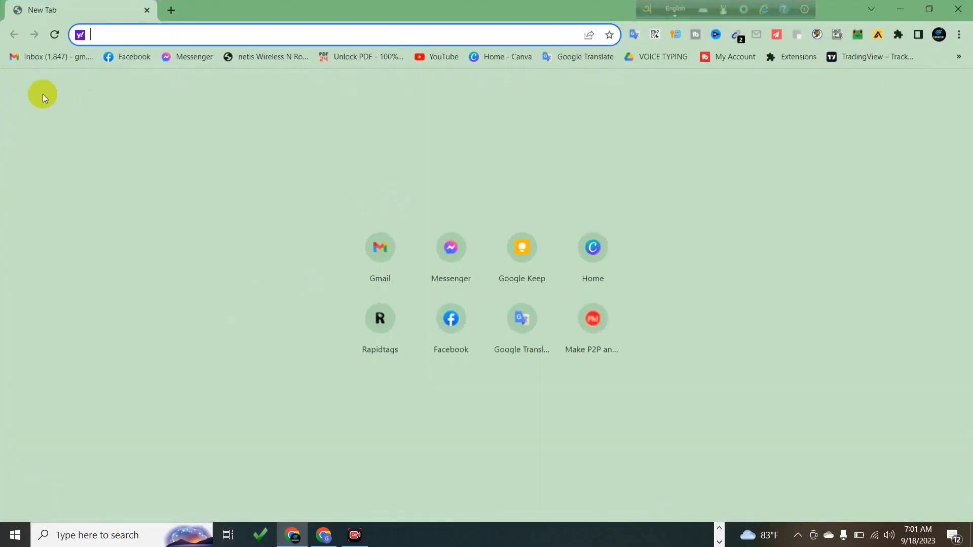
{"action": "left_click", "coordinate": [56, 59]}
Open Chrome's settings page, then close that tab with Ctrl+W to return to Gmail
{"action": "left_click", "coordinate": [959, 34]}
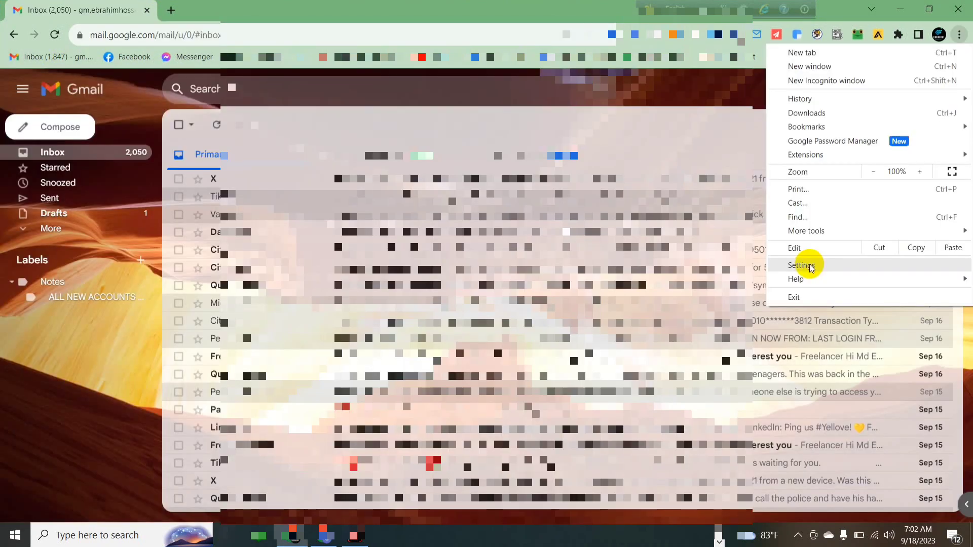
{"action": "left_click", "coordinate": [716, 87]}
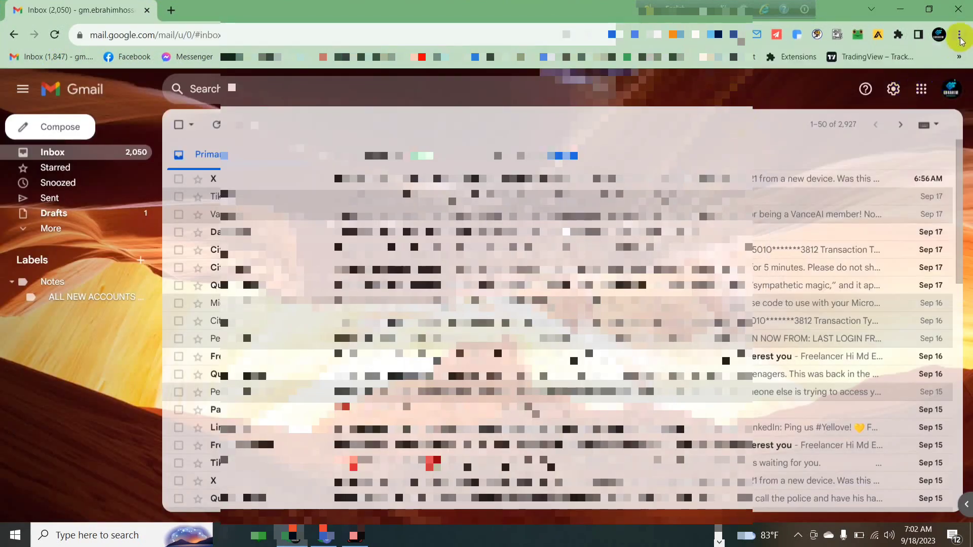
{"action": "left_click", "coordinate": [959, 35]}
{"action": "left_click", "coordinate": [810, 264]}
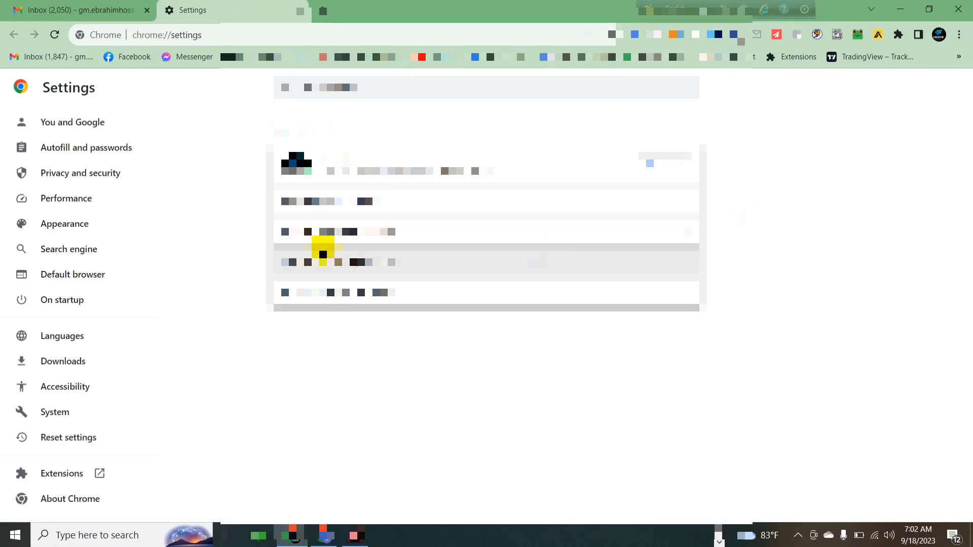
{"action": "left_click", "coordinate": [958, 34]}
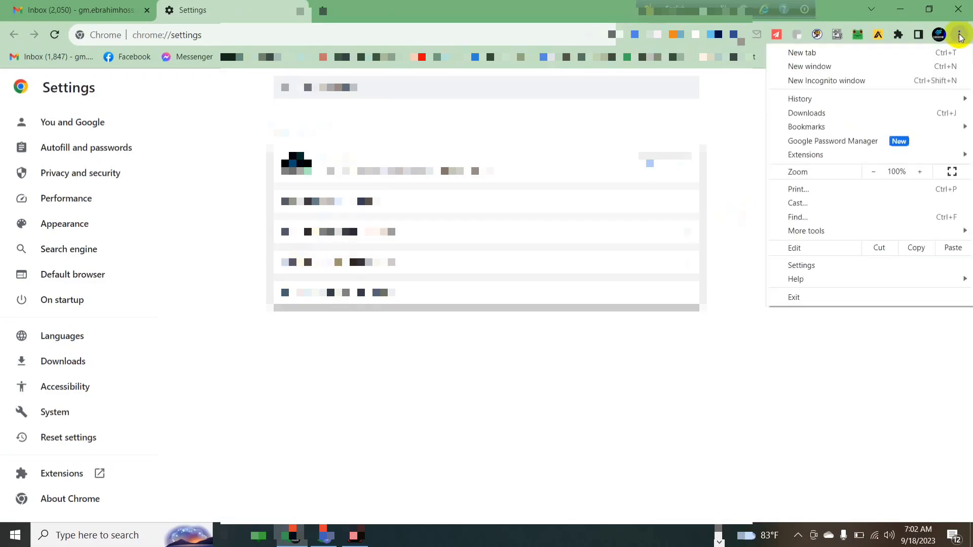
{"action": "mouse_move", "coordinate": [799, 236]}
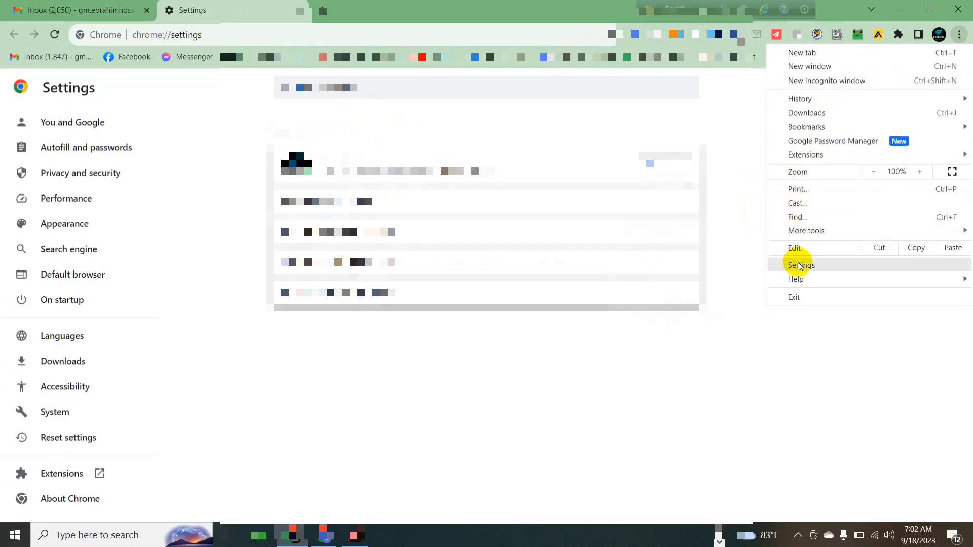
{"action": "key", "text": "ctrl+w"}
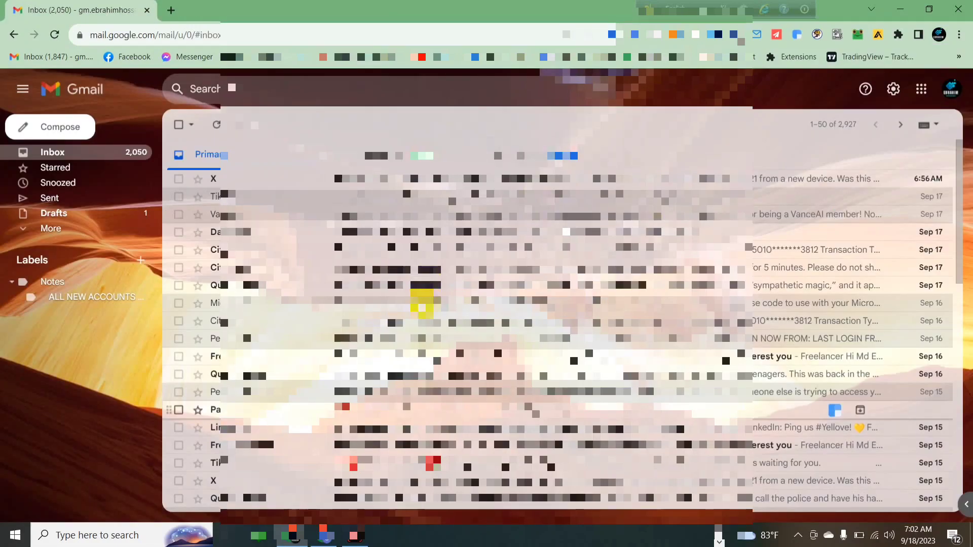
Go to Gmail's See all settings, scroll to Signature, and start a new signature
{"action": "left_click", "coordinate": [892, 92]}
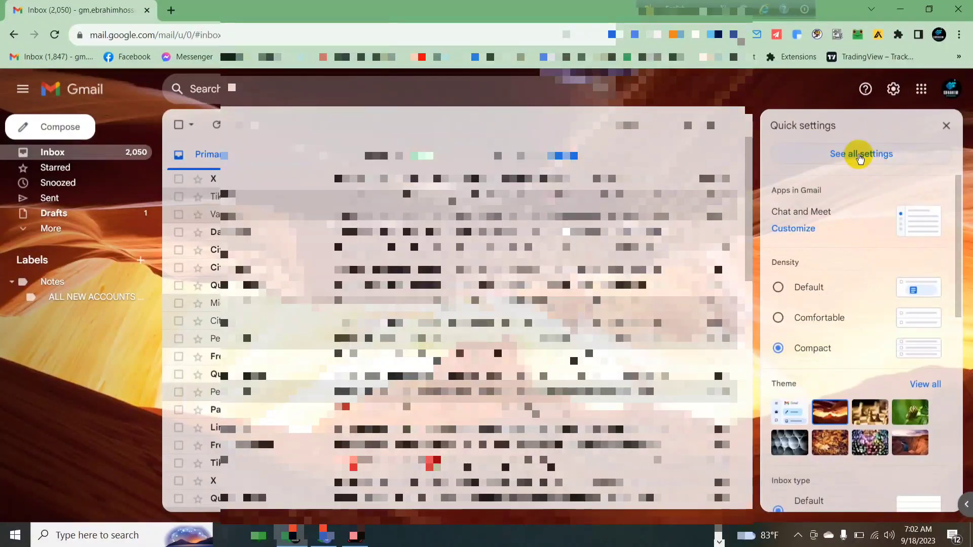
{"action": "left_click", "coordinate": [860, 157]}
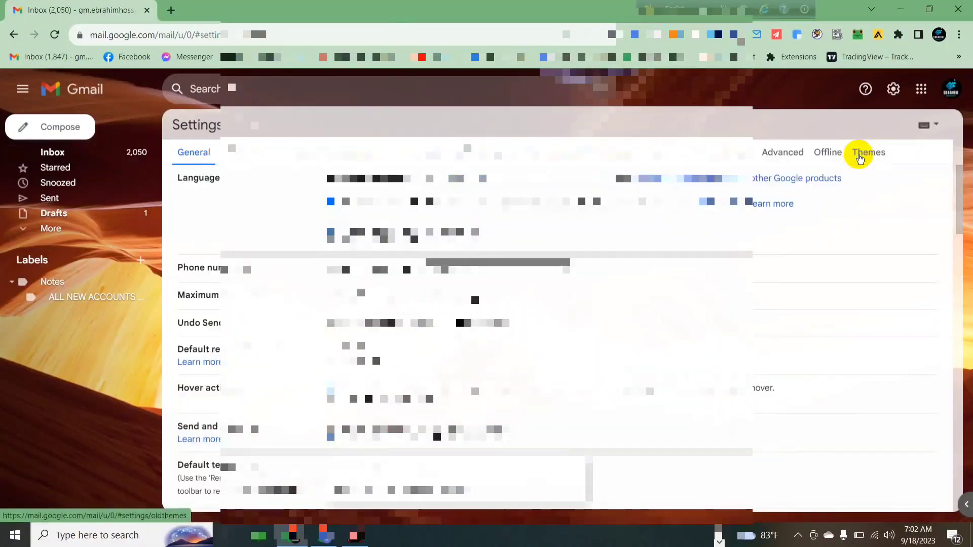
{"action": "scroll", "coordinate": [467, 277], "scroll_direction": "down", "scroll_amount": 7}
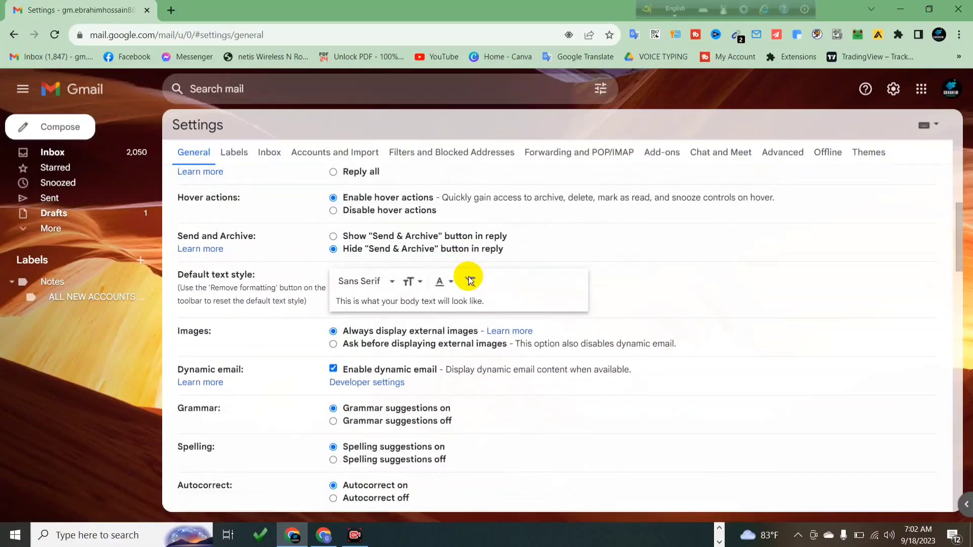
{"action": "scroll", "coordinate": [467, 278], "scroll_direction": "down", "scroll_amount": 10}
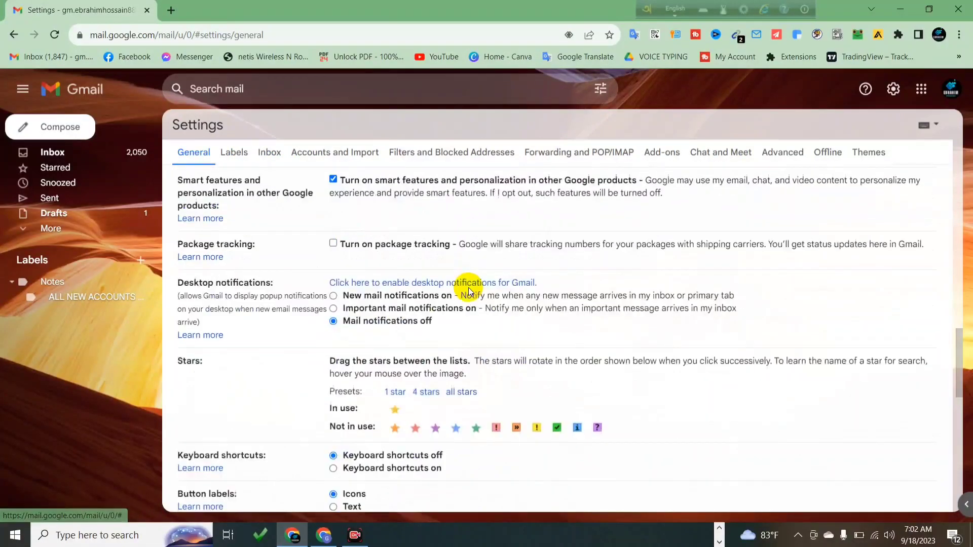
{"action": "scroll", "coordinate": [467, 288], "scroll_direction": "down", "scroll_amount": 5}
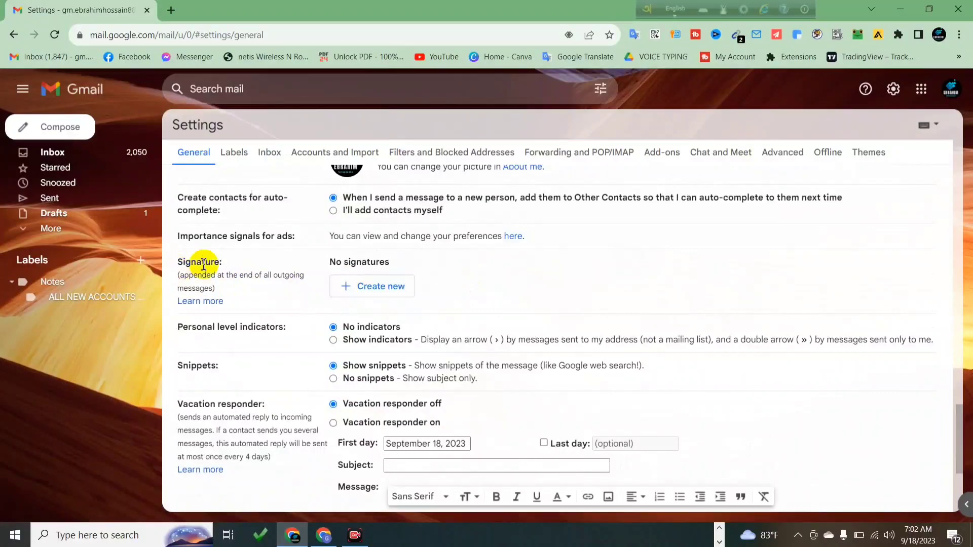
{"action": "left_click", "coordinate": [356, 288]}
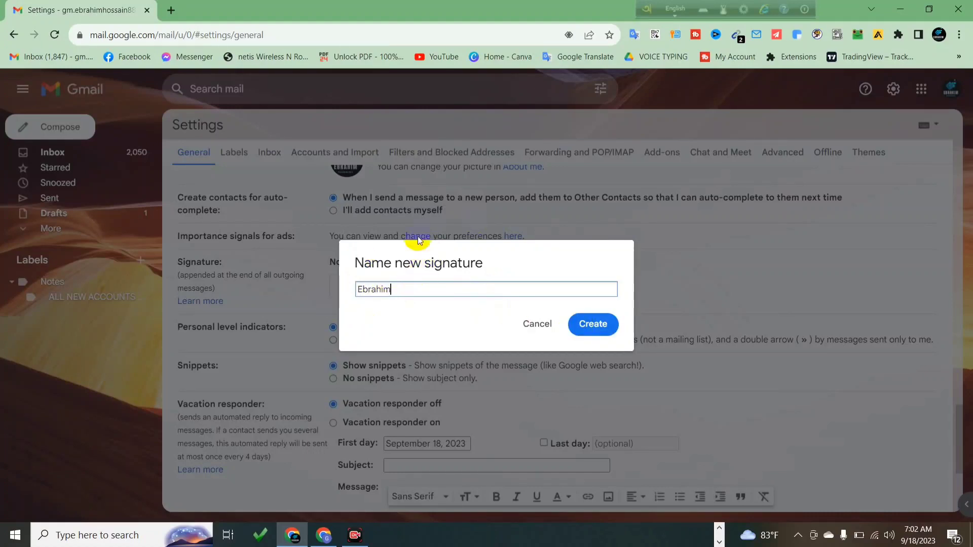
Create the named signature and paste the copied Gimmio signature into its editor
{"action": "left_click", "coordinate": [606, 326]}
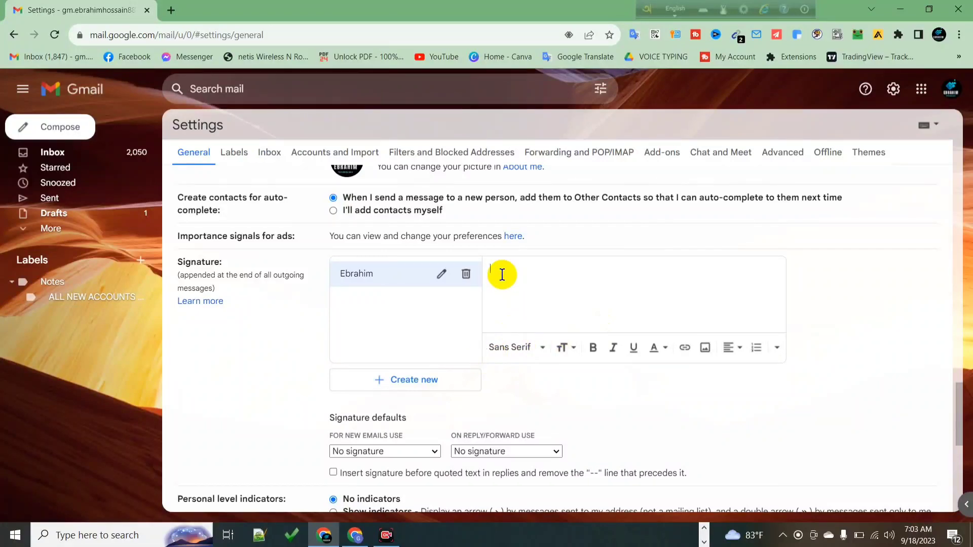
{"action": "right_click", "coordinate": [502, 274]}
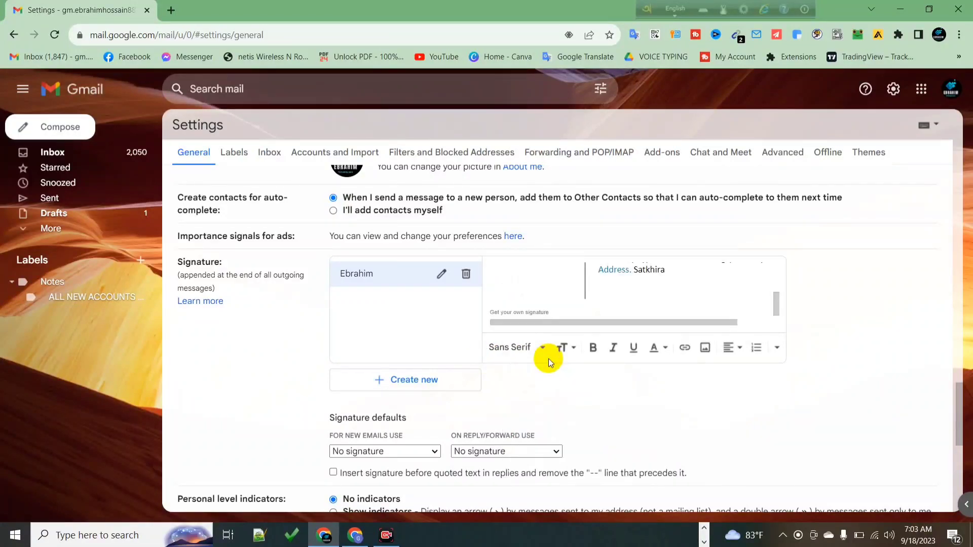
{"action": "left_click", "coordinate": [590, 283]}
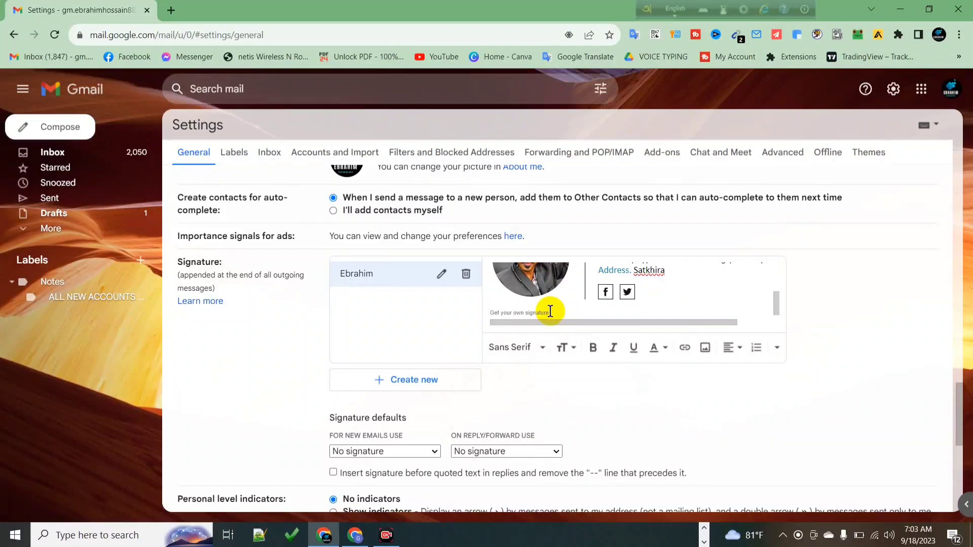
Select the promotional line and the Kind Regards, greeting, dismissing the translation popup
{"action": "left_click_drag", "start_coordinate": [550, 311], "coordinate": [490, 314]}
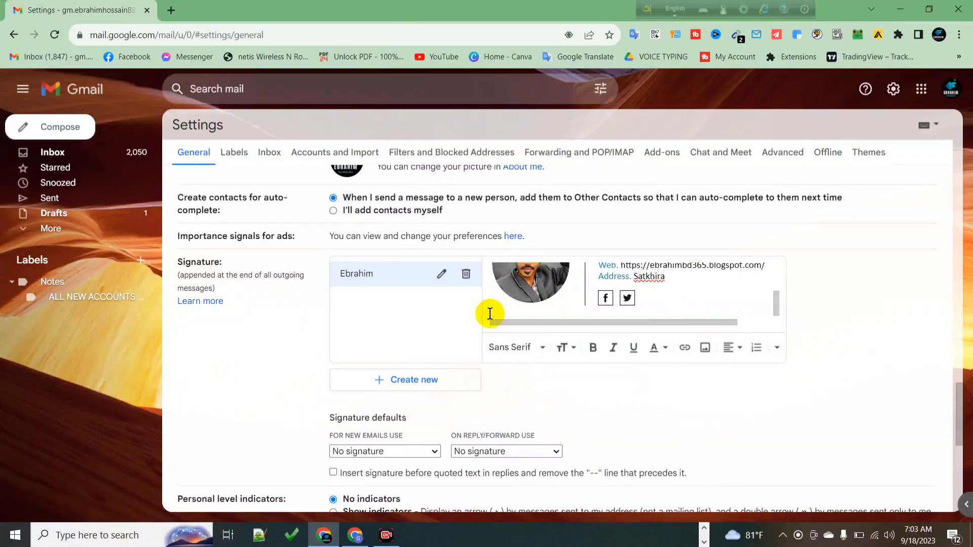
{"action": "scroll", "coordinate": [648, 295], "scroll_direction": "up", "scroll_amount": 1}
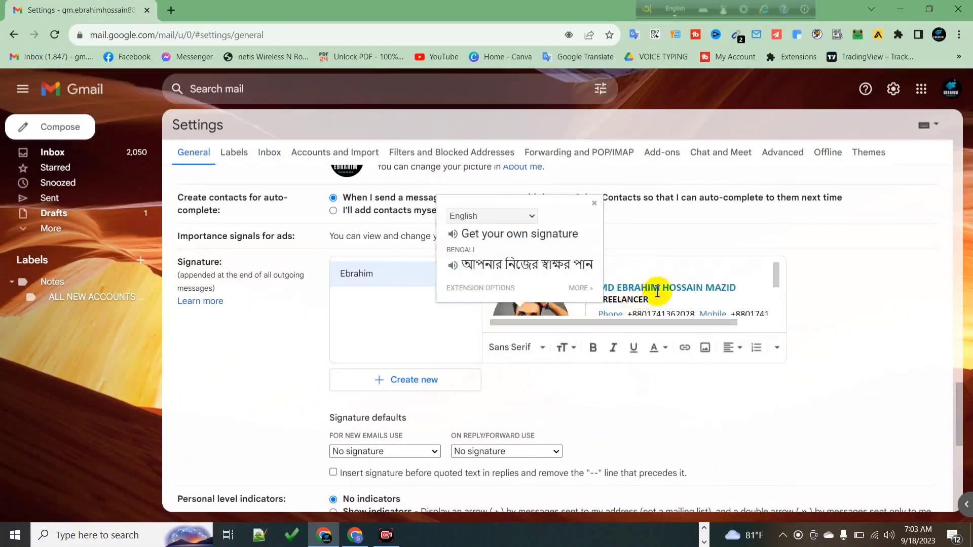
{"action": "left_click", "coordinate": [865, 284]}
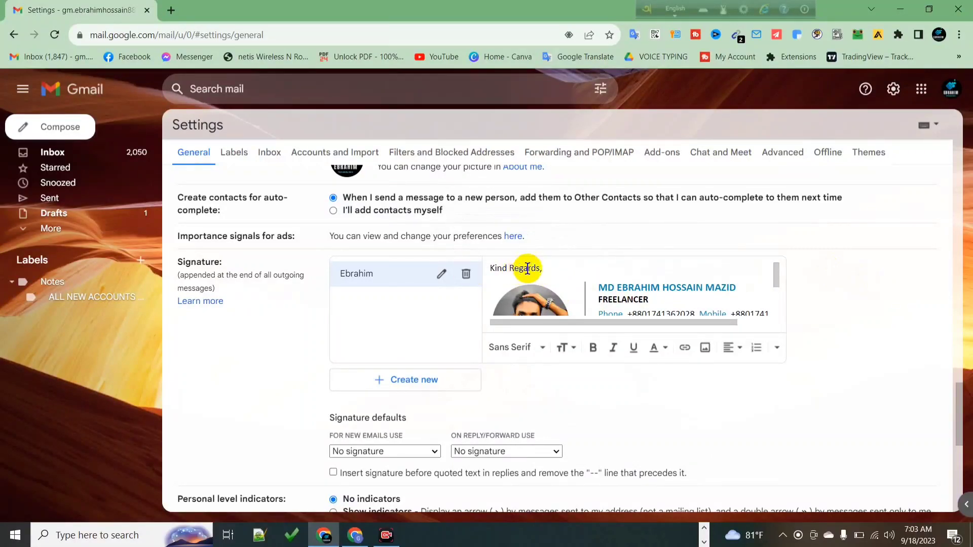
{"action": "left_click_drag", "start_coordinate": [544, 269], "coordinate": [493, 270]}
{"action": "scroll", "coordinate": [495, 271], "scroll_direction": "down", "scroll_amount": 1}
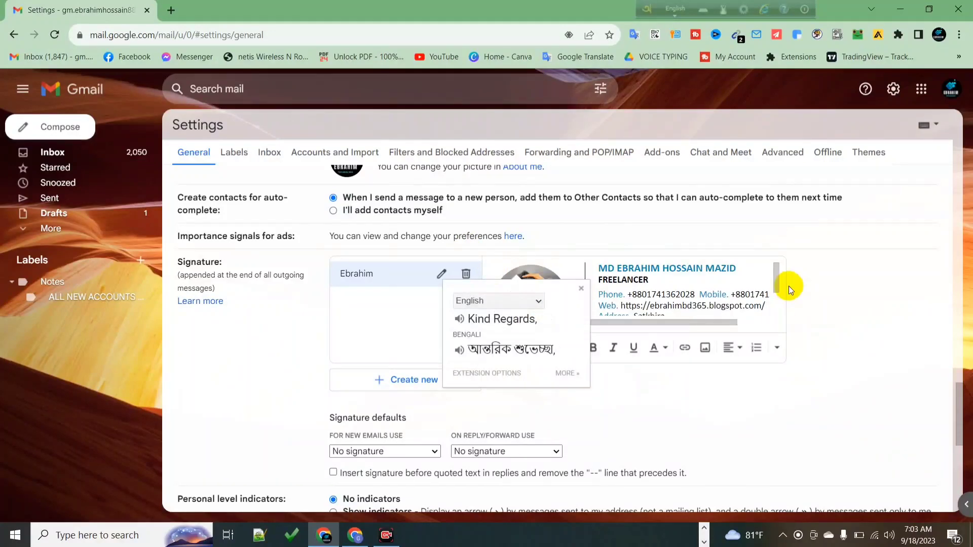
{"action": "scroll", "coordinate": [788, 289], "scroll_direction": "down", "scroll_amount": 5}
{"action": "scroll", "coordinate": [740, 284], "scroll_direction": "up", "scroll_amount": 4}
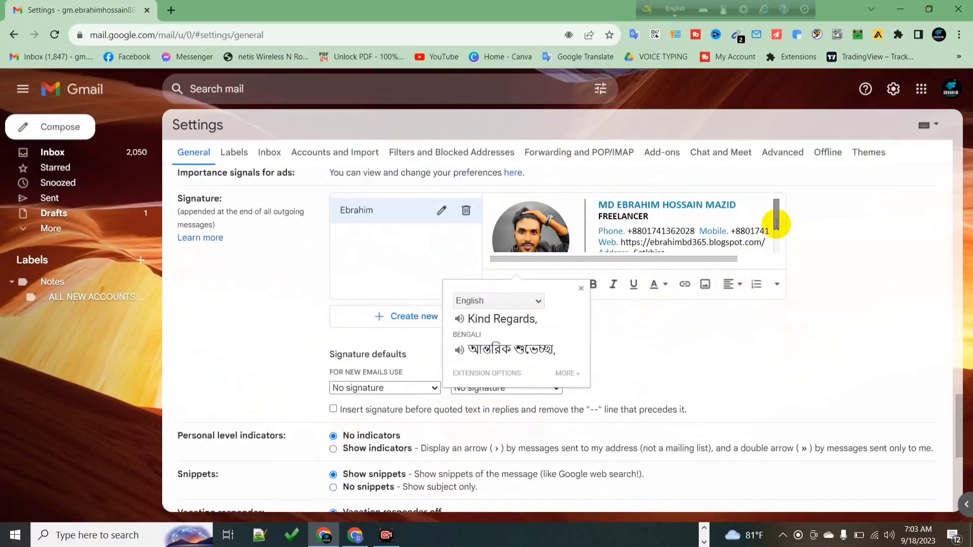
Review the pasted signature's photo, FREELANCER title, contact lines and social icons
{"action": "mouse_move", "coordinate": [775, 223]}
{"action": "left_mouse_down"}
{"action": "mouse_move", "coordinate": [776, 244]}
{"action": "mouse_move", "coordinate": [777, 215]}
{"action": "mouse_move", "coordinate": [775, 263]}
{"action": "mouse_move", "coordinate": [778, 217]}
{"action": "left_mouse_up"}
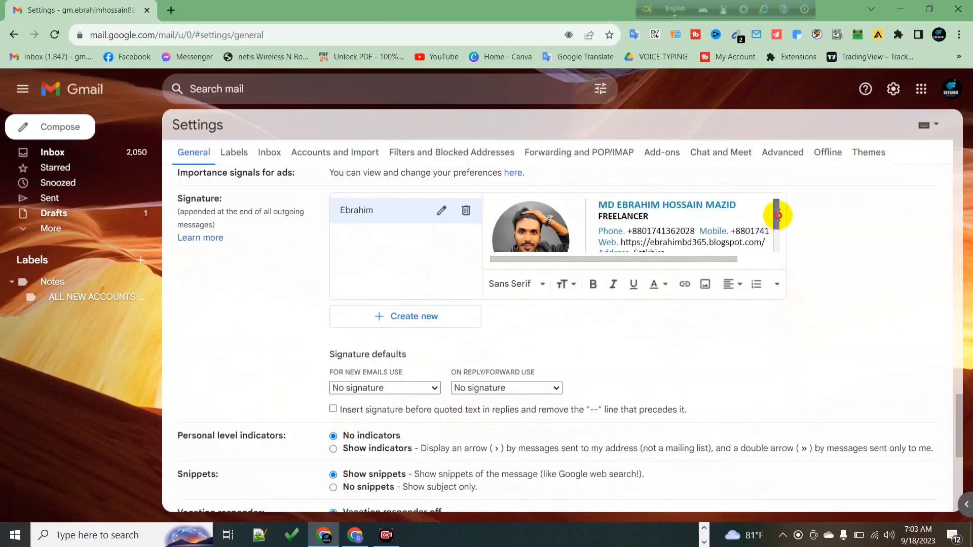
{"action": "scroll", "coordinate": [633, 277], "scroll_direction": "down", "scroll_amount": 1}
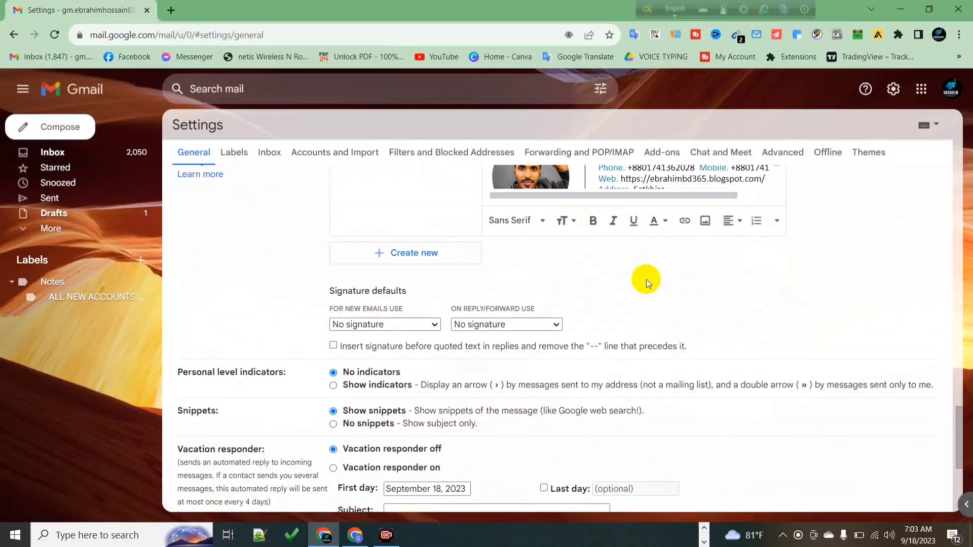
{"action": "scroll", "coordinate": [721, 260], "scroll_direction": "up", "scroll_amount": 2}
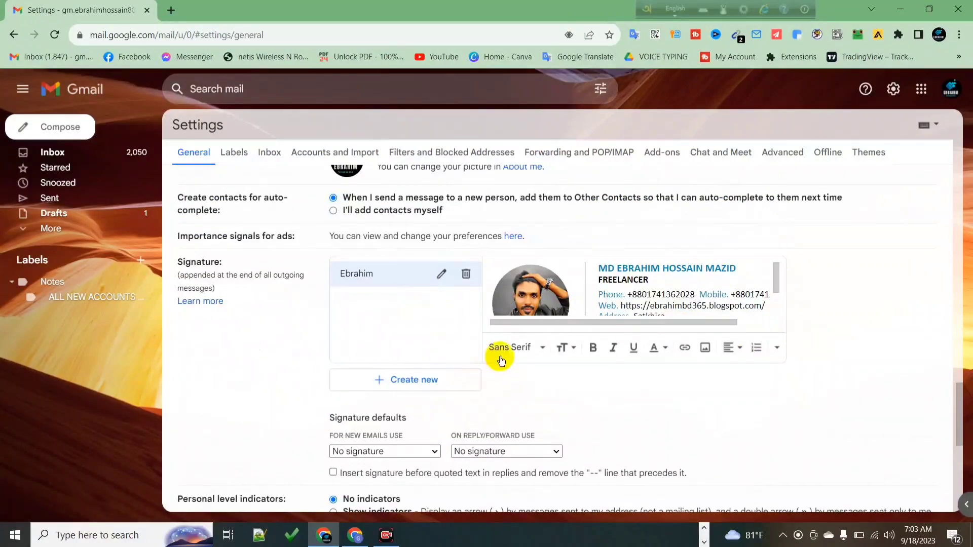
{"action": "scroll", "coordinate": [439, 379], "scroll_direction": "down", "scroll_amount": 1}
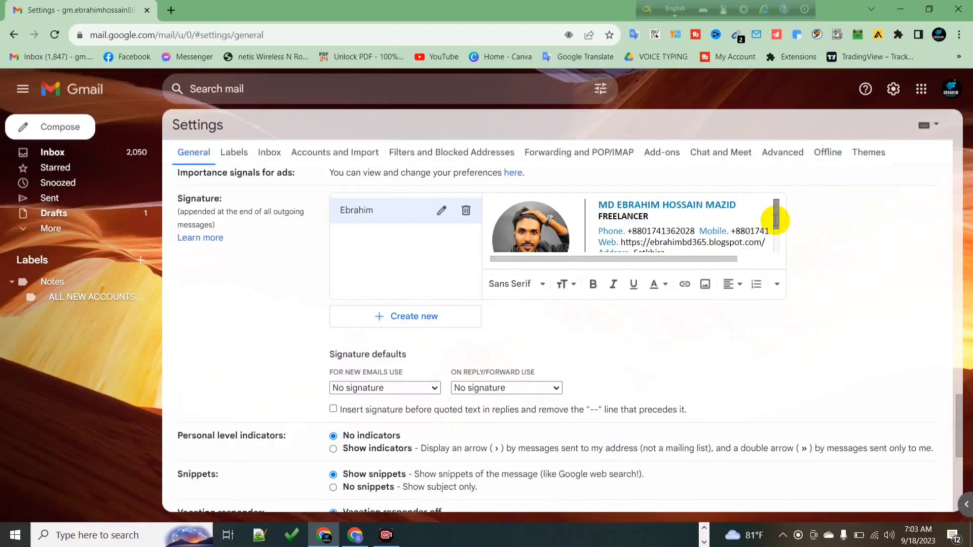
{"action": "left_click_drag", "start_coordinate": [775, 221], "coordinate": [775, 231]}
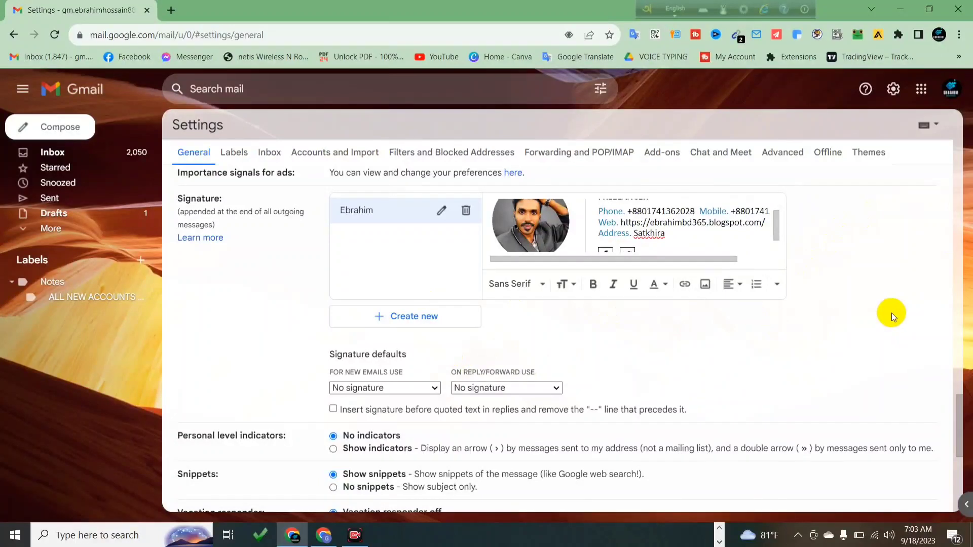
{"action": "scroll", "coordinate": [891, 312], "scroll_direction": "up", "scroll_amount": 2}
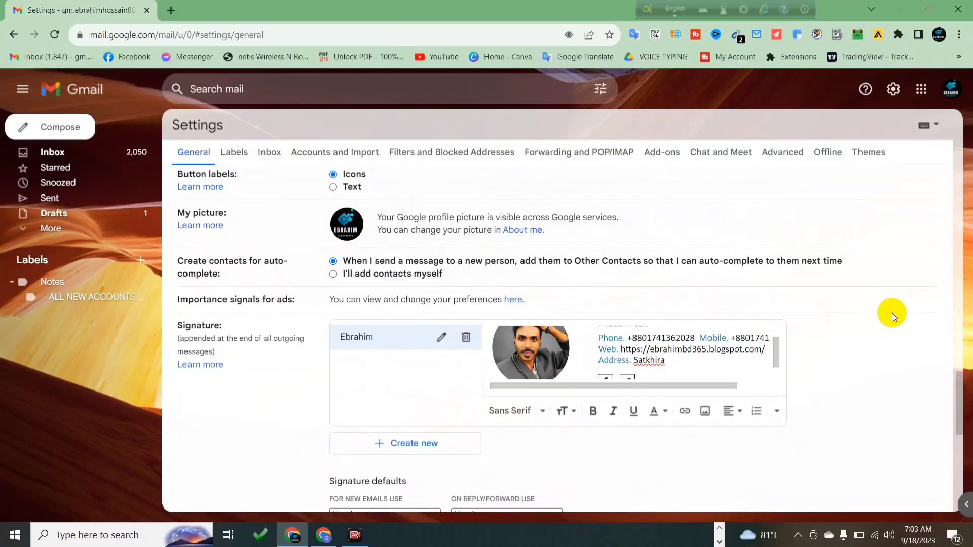
{"action": "scroll", "coordinate": [717, 344], "scroll_direction": "up", "scroll_amount": 2}
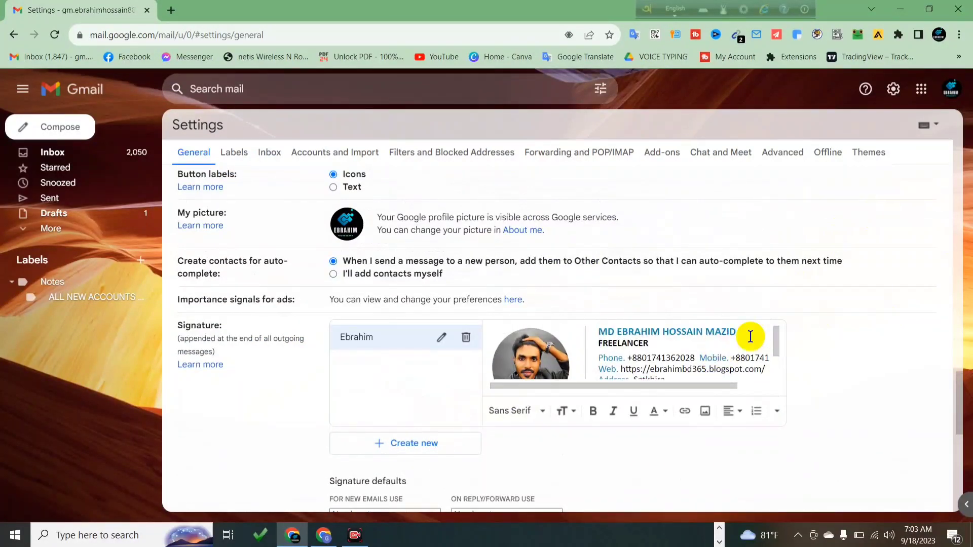
{"action": "scroll", "coordinate": [750, 339], "scroll_direction": "down", "scroll_amount": 2}
{"action": "scroll", "coordinate": [750, 339], "scroll_direction": "up", "scroll_amount": 2}
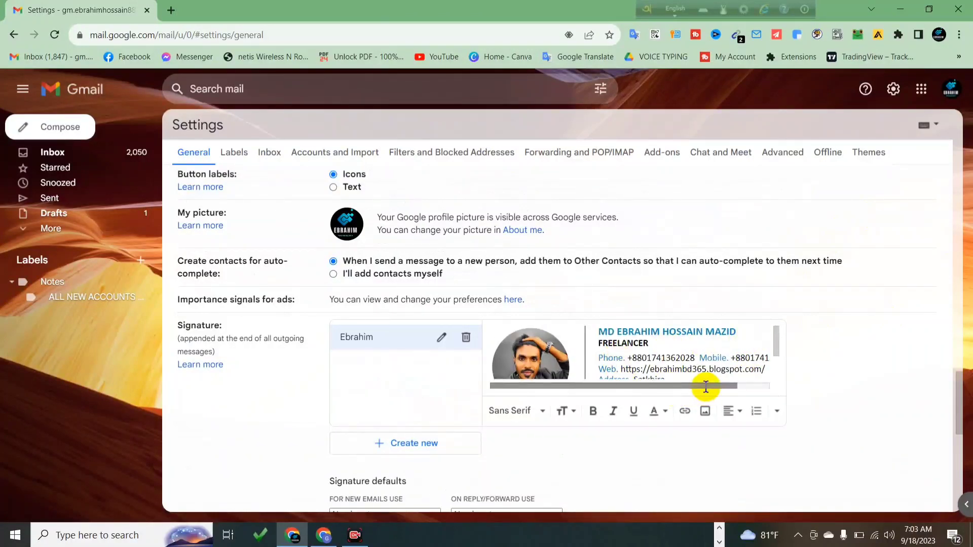
{"action": "left_click_drag", "start_coordinate": [706, 385], "coordinate": [711, 386]}
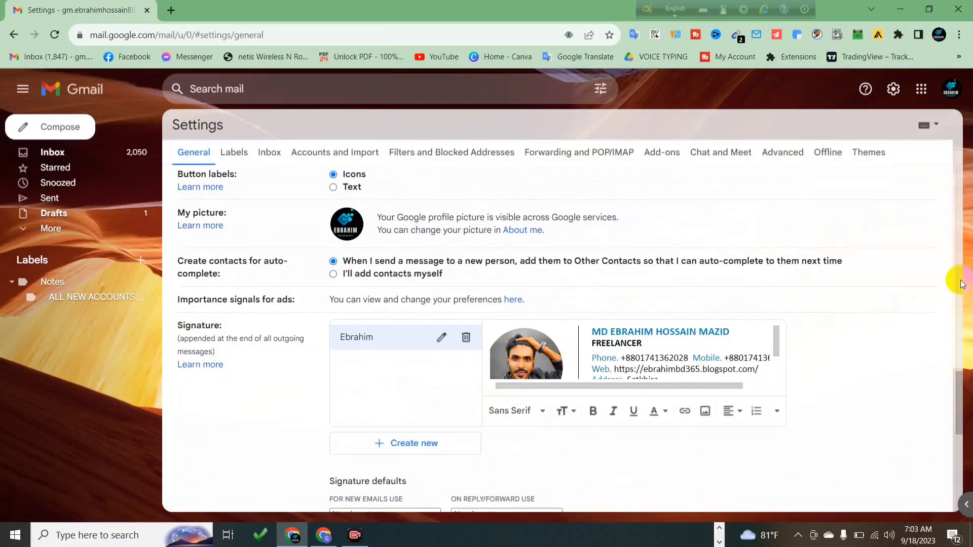
{"action": "scroll", "coordinate": [962, 283], "scroll_direction": "down", "scroll_amount": 1}
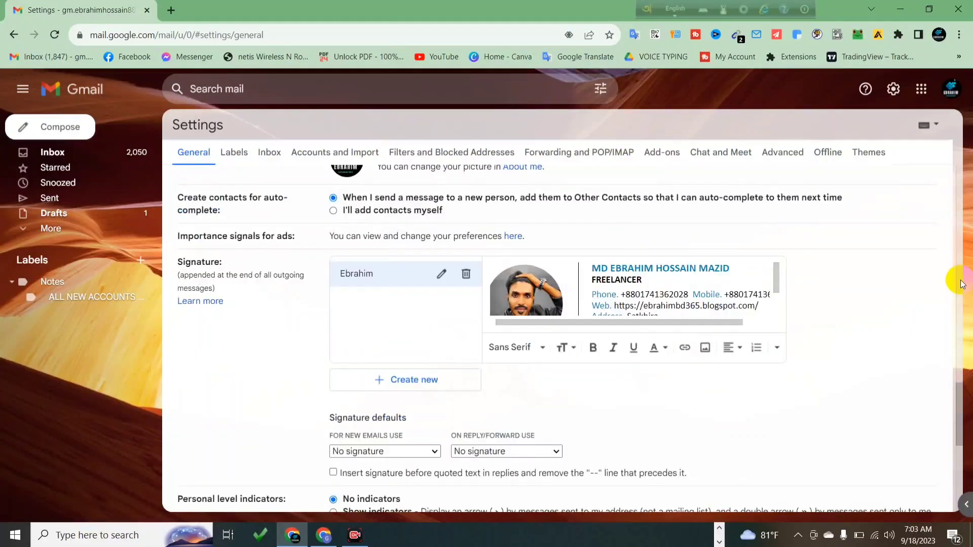
Capture a screenshot of the settings area around the new signature
{"action": "left_click", "coordinate": [799, 535]}
{"action": "left_click", "coordinate": [798, 408]}
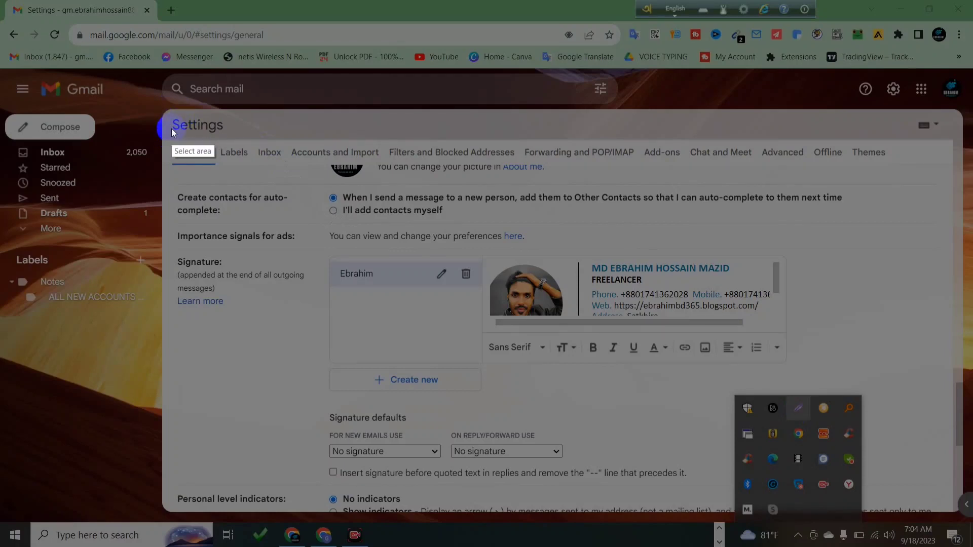
{"action": "mouse_move", "coordinate": [164, 113]}
{"action": "left_mouse_down"}
{"action": "mouse_move", "coordinate": [223, 182]}
{"action": "mouse_move", "coordinate": [800, 373]}
{"action": "left_mouse_up"}
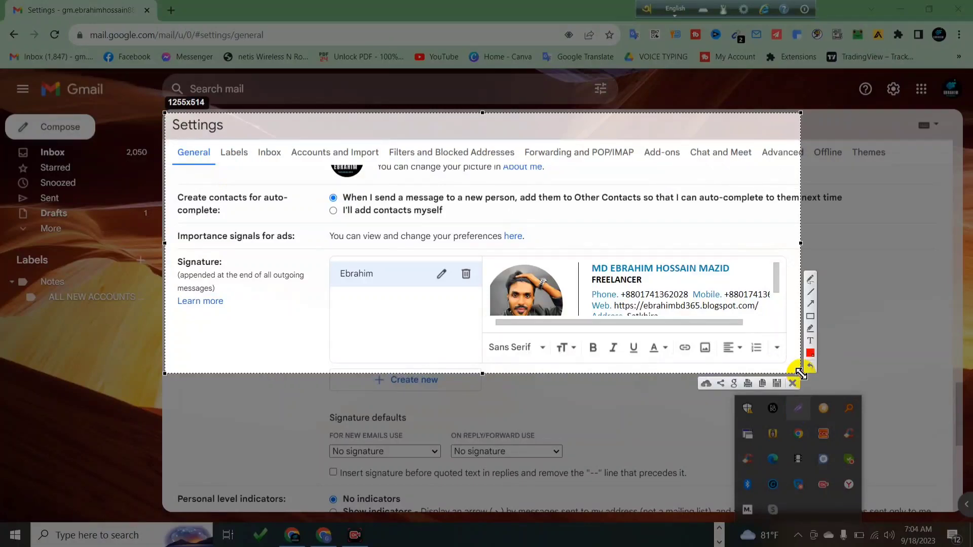
{"action": "key", "text": "ctrl+c"}
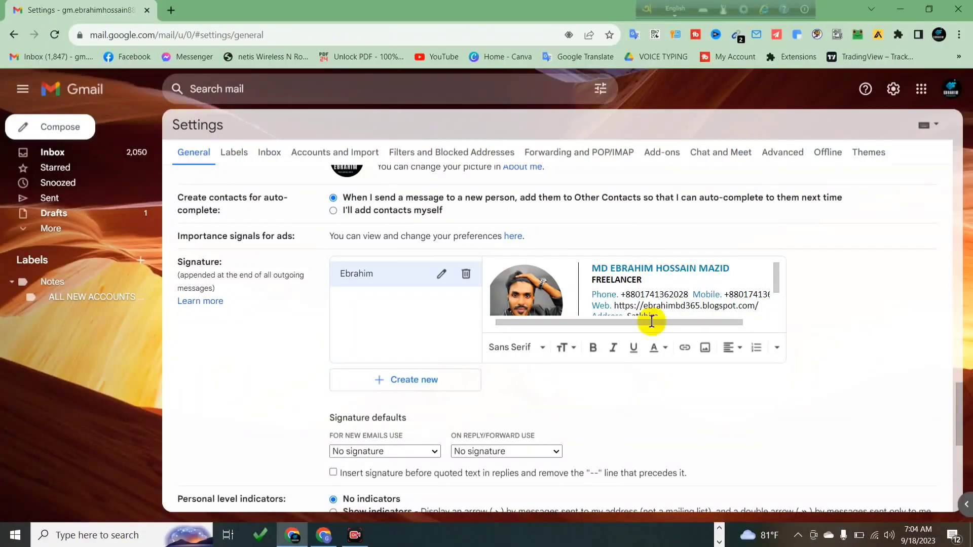
Delete the new Gmail signature and minimize the browser to the desktop
{"action": "scroll", "coordinate": [395, 344], "scroll_direction": "up", "scroll_amount": 6}
{"action": "scroll", "coordinate": [401, 354], "scroll_direction": "down", "scroll_amount": 3}
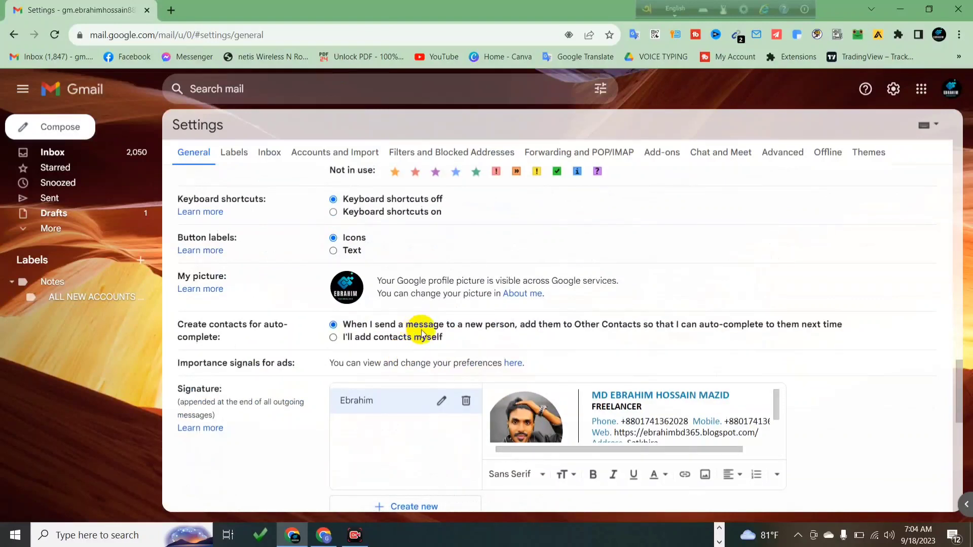
{"action": "left_click", "coordinate": [467, 405]}
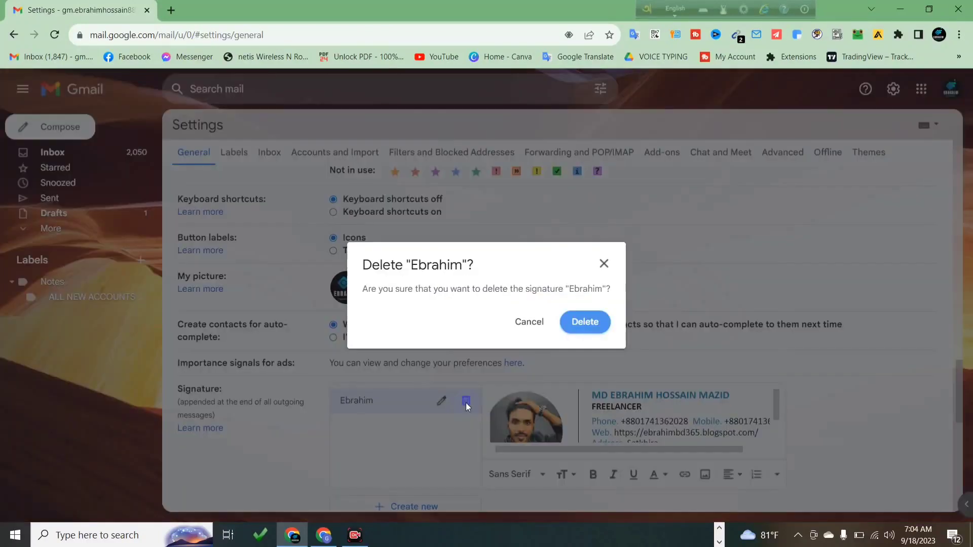
{"action": "left_click", "coordinate": [571, 325]}
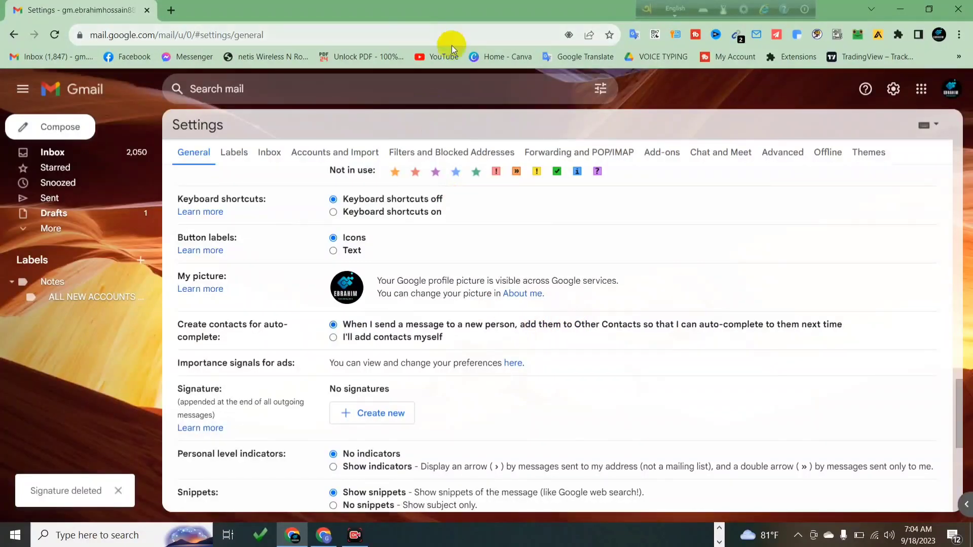
{"action": "left_click", "coordinate": [900, 9]}
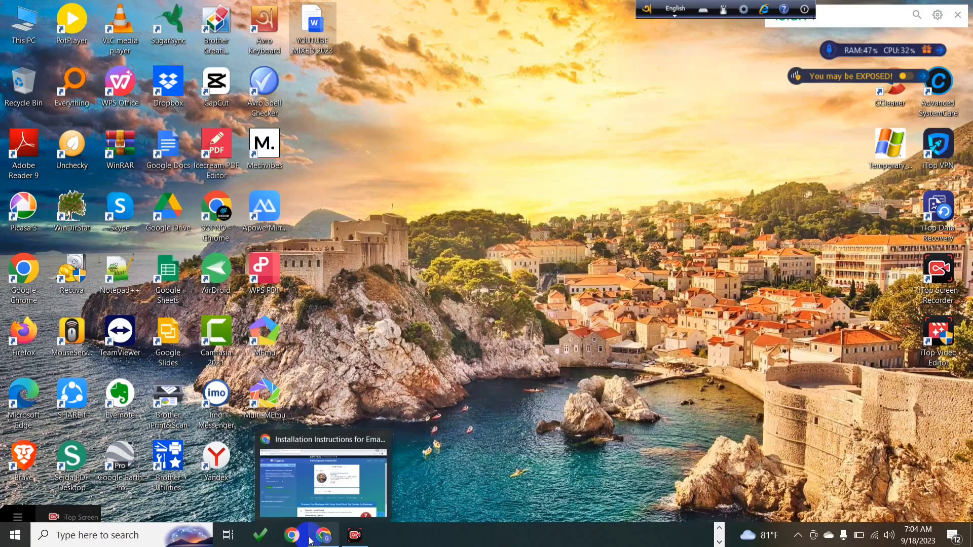
Restore the Gimmio Chrome window and switch the keyboard typing language
{"action": "left_click", "coordinate": [323, 535]}
{"action": "mouse_move", "coordinate": [354, 541]}
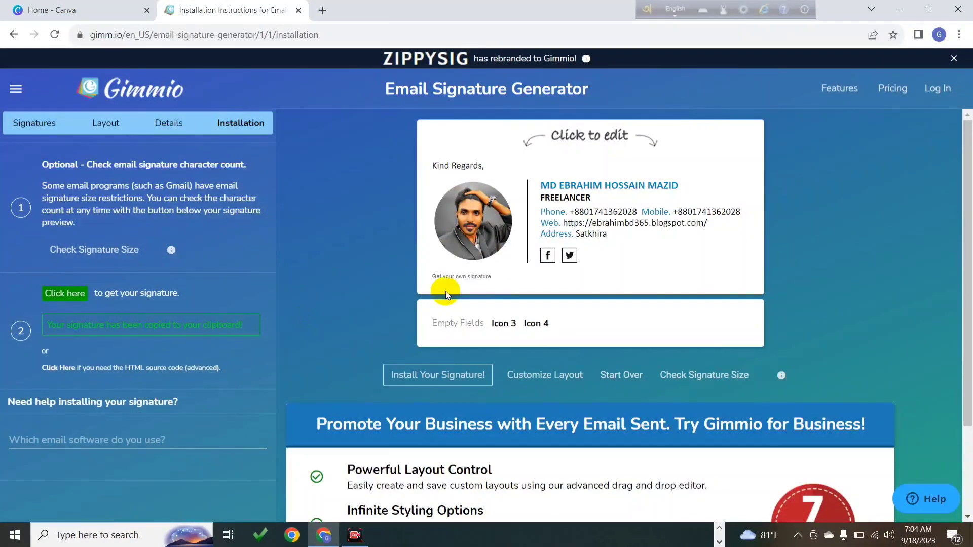
{"action": "key", "text": "F12"}
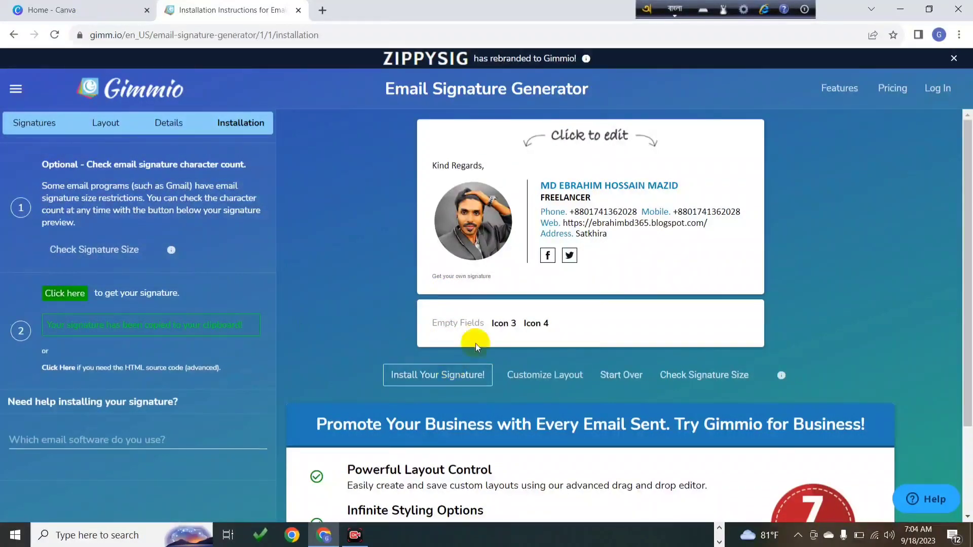
Screenshot the signature preview with Lightshot and close the Gimmio tab
{"action": "left_click", "coordinate": [800, 536]}
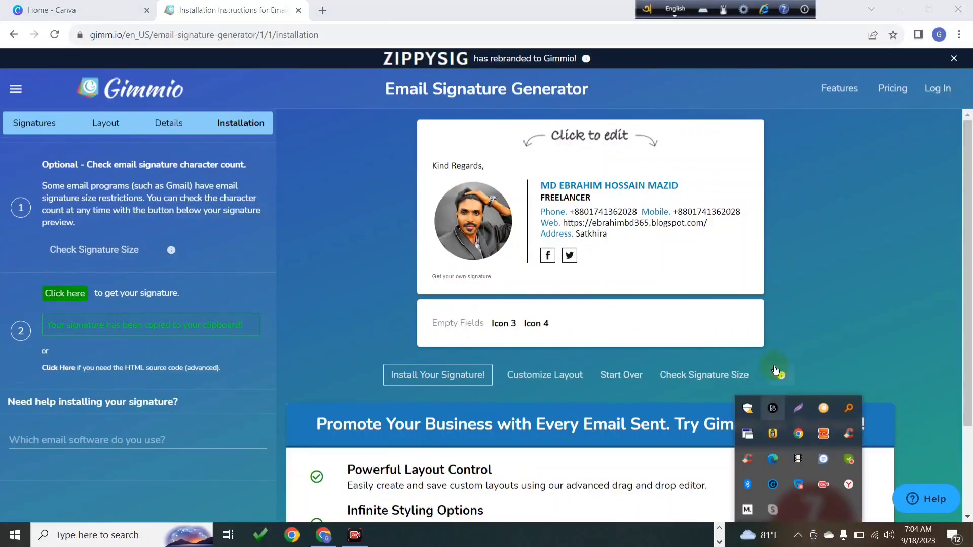
{"action": "left_click", "coordinate": [795, 412]}
{"action": "mouse_move", "coordinate": [417, 116]}
{"action": "left_mouse_down"}
{"action": "mouse_move", "coordinate": [456, 191]}
{"action": "mouse_move", "coordinate": [697, 332]}
{"action": "mouse_move", "coordinate": [763, 295]}
{"action": "left_mouse_up"}
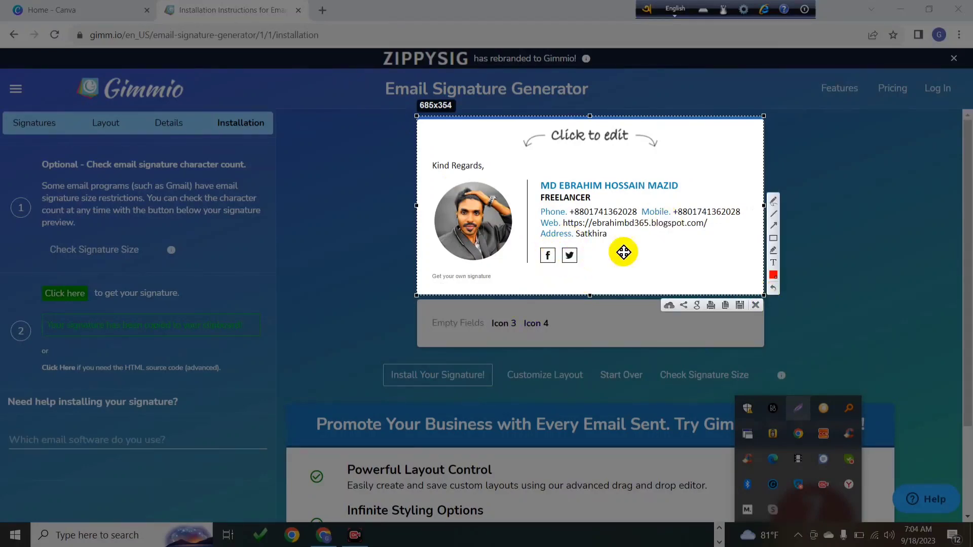
{"action": "key", "text": "ctrl+c"}
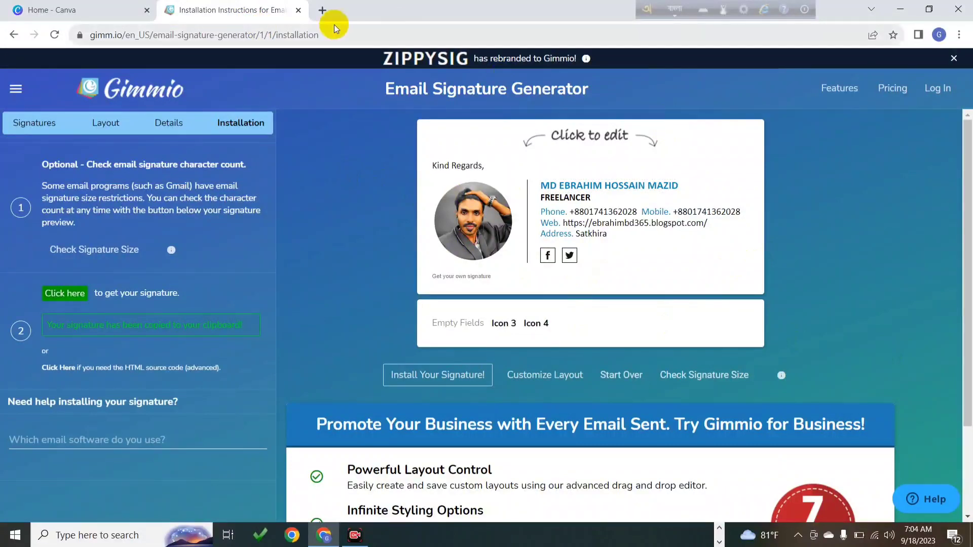
{"action": "left_click", "coordinate": [299, 11]}
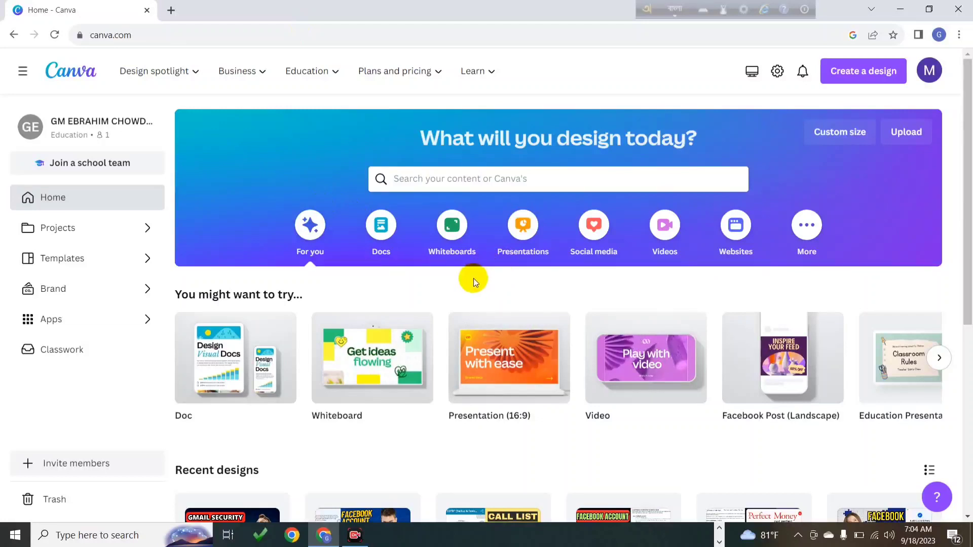
Search Canva's templates for 'email sig' and open the Email Signature category
{"action": "left_click", "coordinate": [423, 178]}
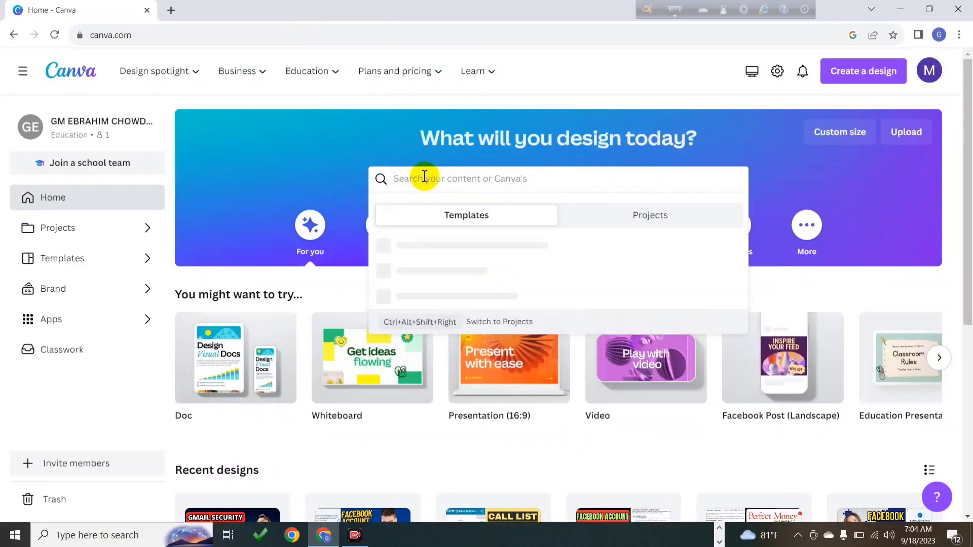
{"action": "type", "text": "e"}
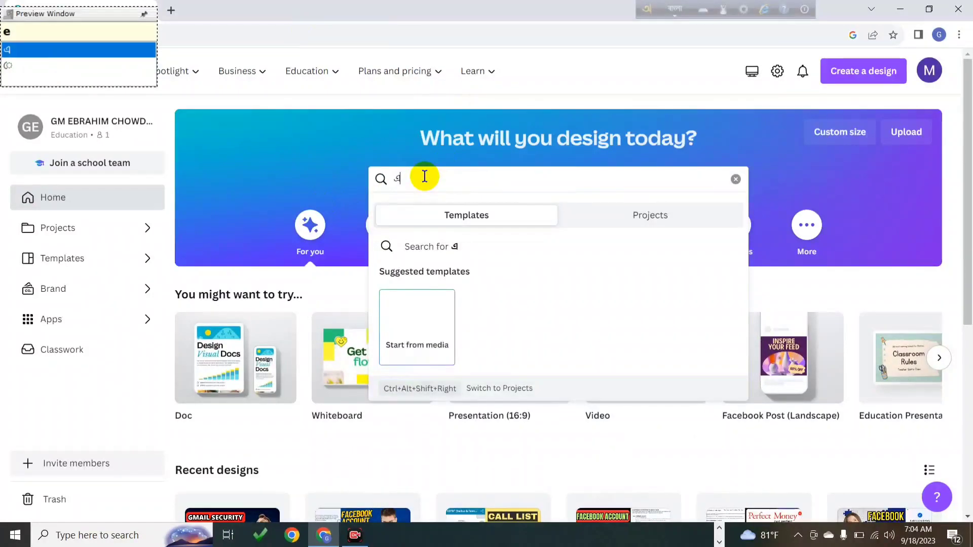
{"action": "left_click", "coordinate": [667, 10]}
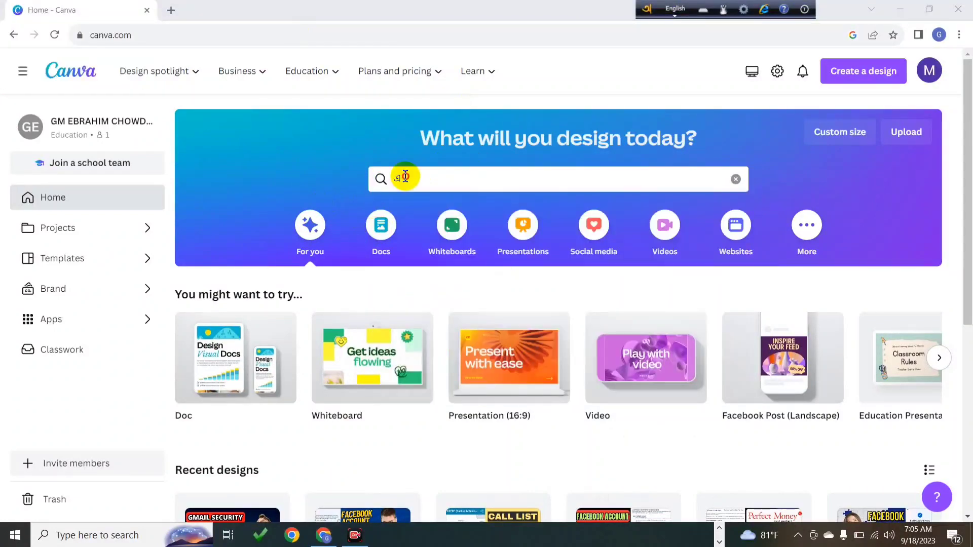
{"action": "left_click", "coordinate": [406, 178]}
{"action": "key", "text": "BackSpace"}
{"action": "type", "text": "en"}
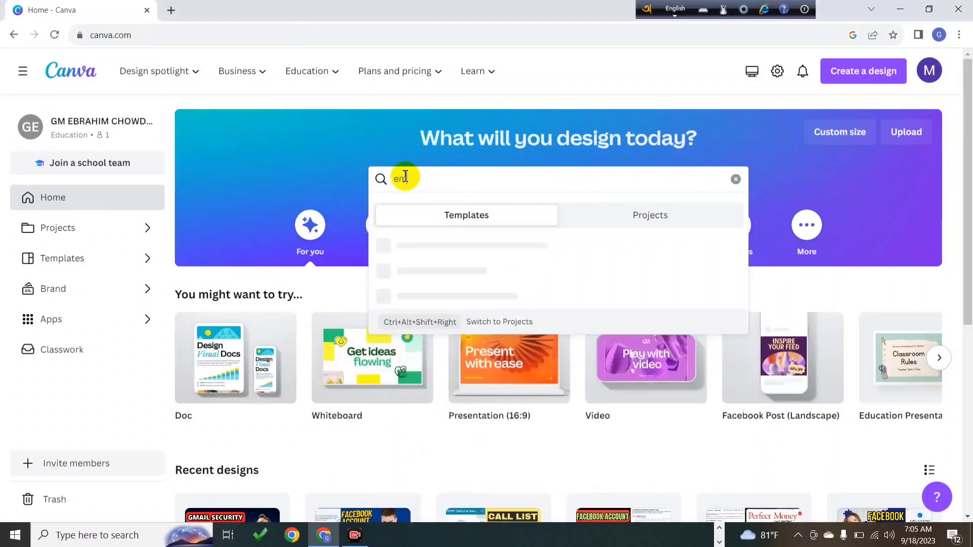
{"action": "type", "text": "mail"}
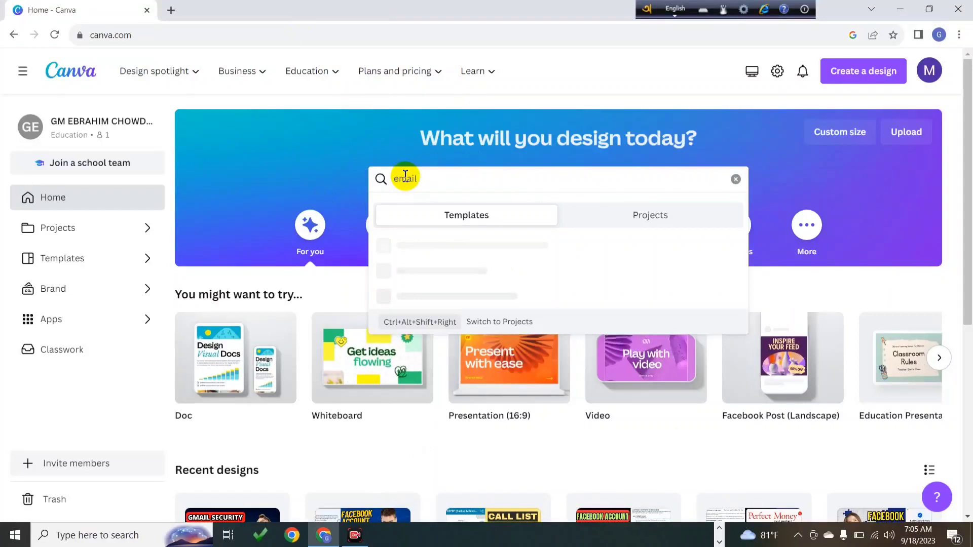
{"action": "type", "text": " sig"}
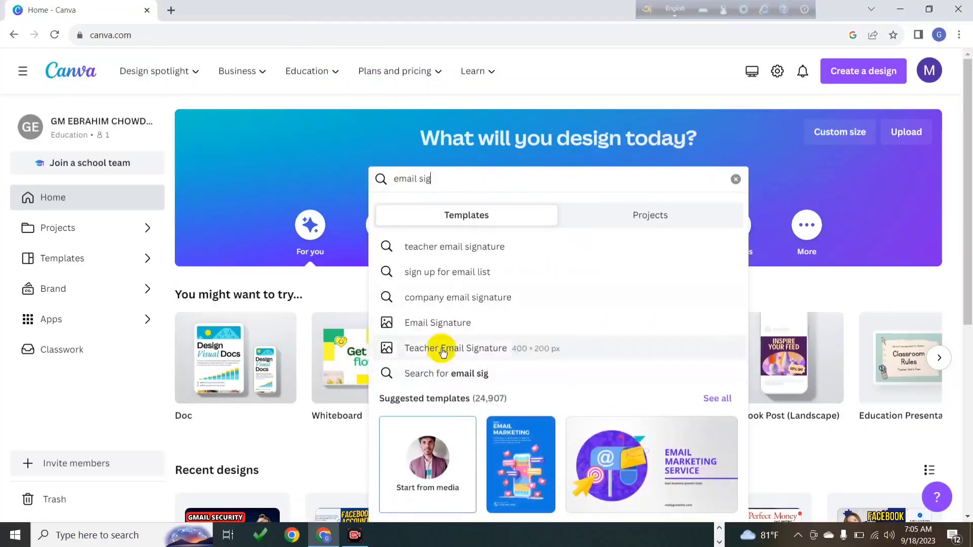
{"action": "left_click", "coordinate": [385, 322]}
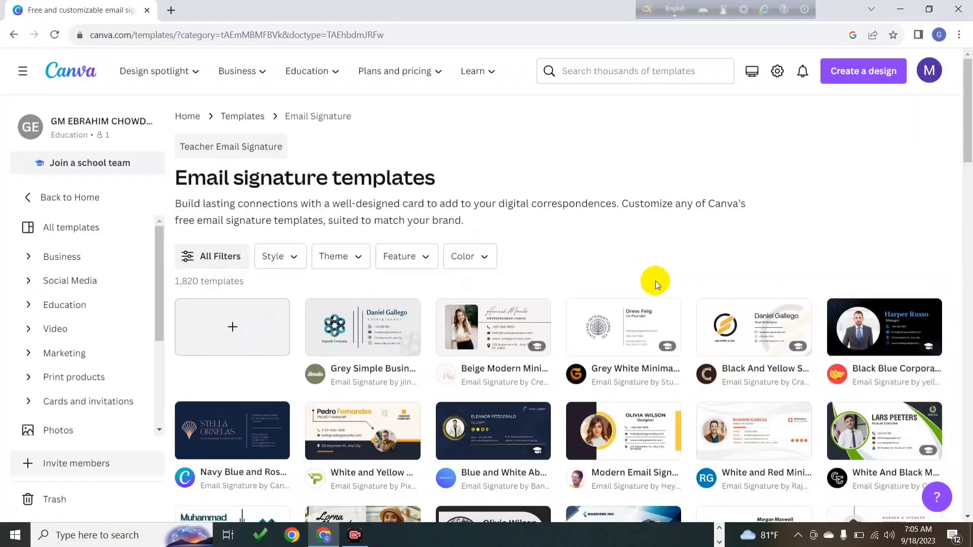
Open the Dark Blue Yellow Corporate Email Signature template as a new editable design
{"action": "scroll", "coordinate": [808, 285], "scroll_direction": "down", "scroll_amount": 3}
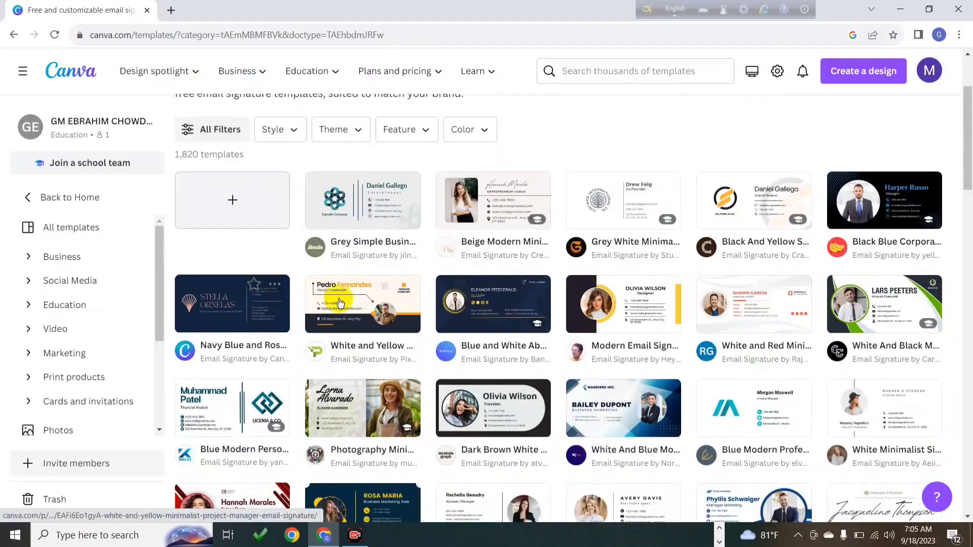
{"action": "scroll", "coordinate": [614, 273], "scroll_direction": "down", "scroll_amount": 7}
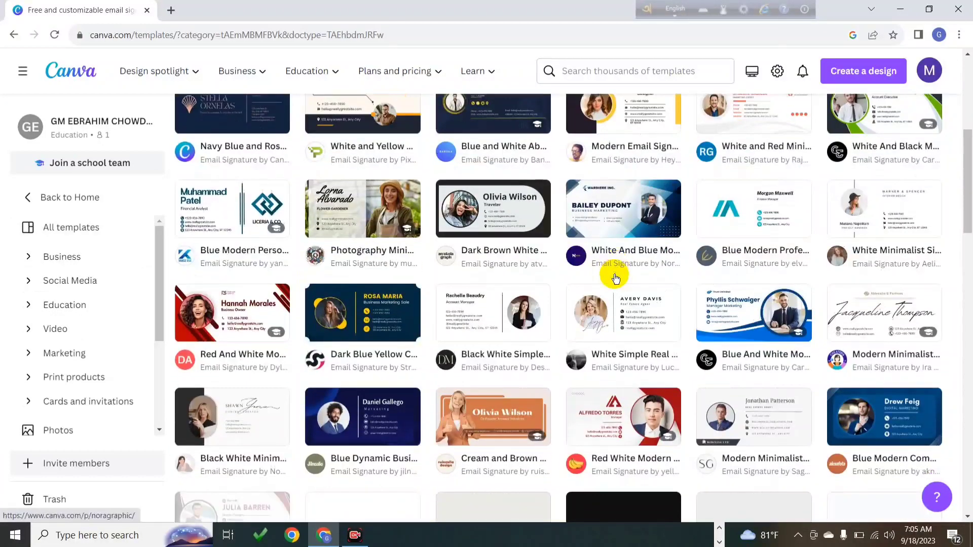
{"action": "scroll", "coordinate": [615, 279], "scroll_direction": "down", "scroll_amount": 5}
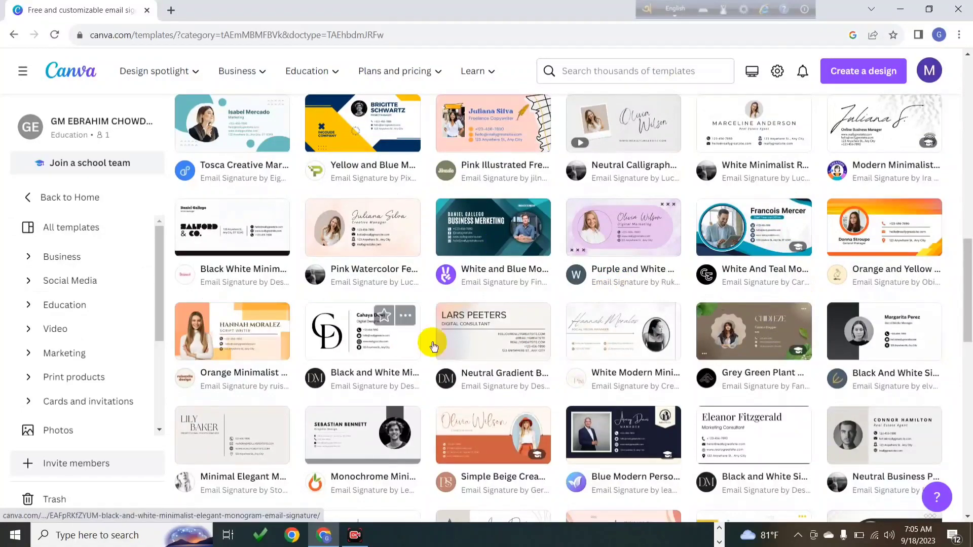
{"action": "scroll", "coordinate": [689, 287], "scroll_direction": "down", "scroll_amount": 4}
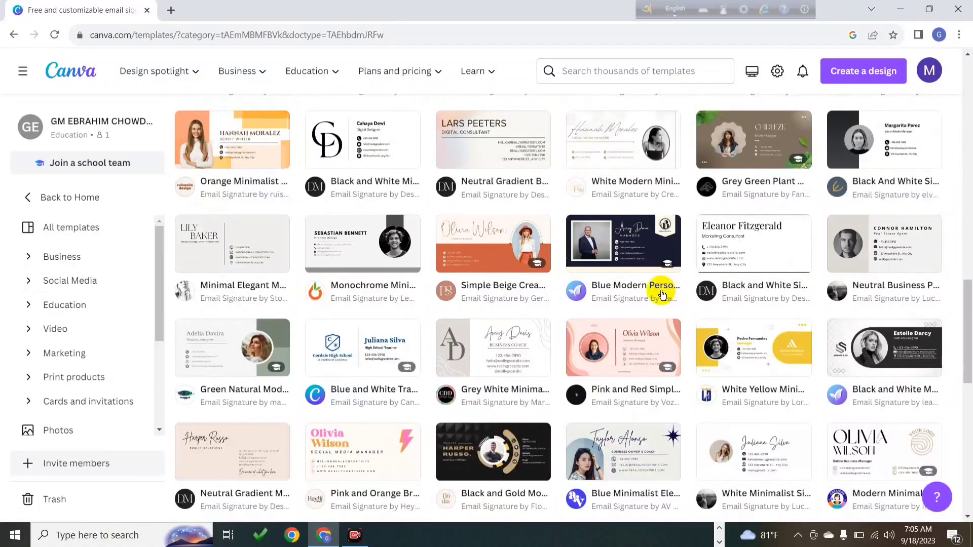
{"action": "scroll", "coordinate": [658, 294], "scroll_direction": "down", "scroll_amount": 10}
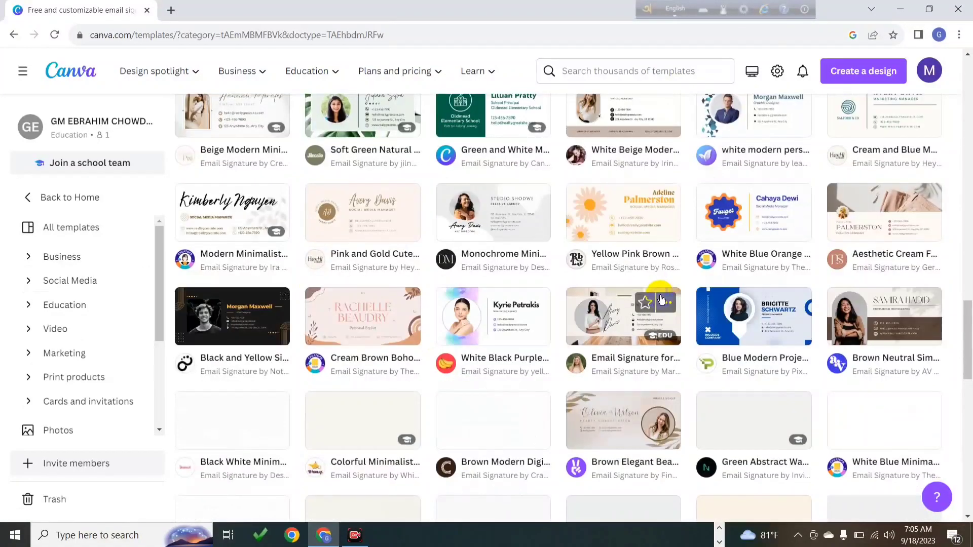
{"action": "scroll", "coordinate": [648, 274], "scroll_direction": "up", "scroll_amount": 7}
{"action": "scroll", "coordinate": [638, 251], "scroll_direction": "up", "scroll_amount": 10}
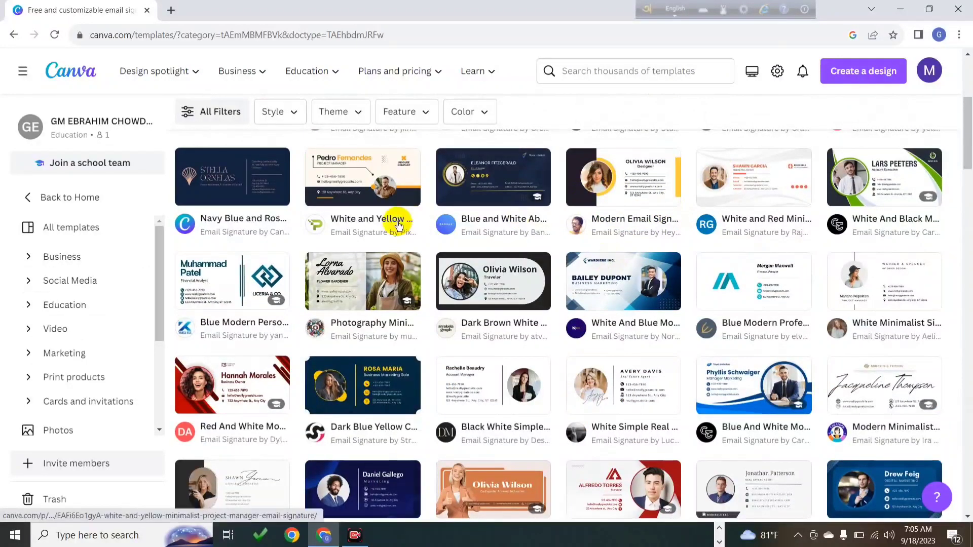
{"action": "left_click", "coordinate": [358, 386]}
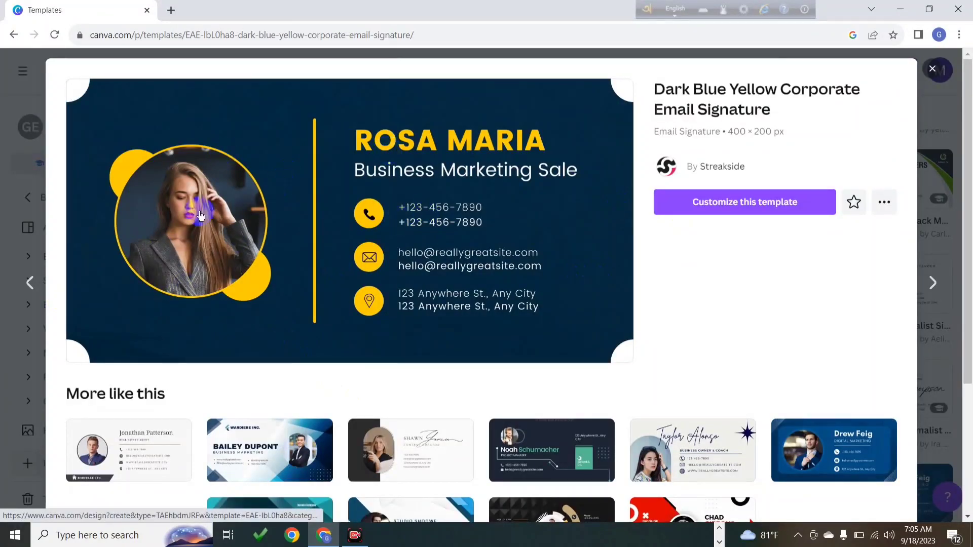
{"action": "left_click", "coordinate": [728, 206]}
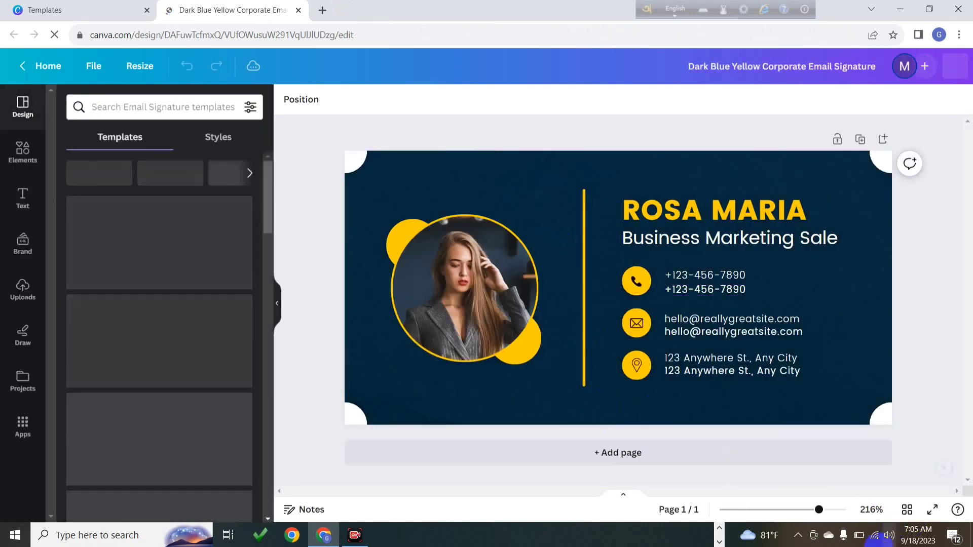
Capture a Lightshot screenshot of the whole signature design
{"action": "left_click", "coordinate": [799, 536]}
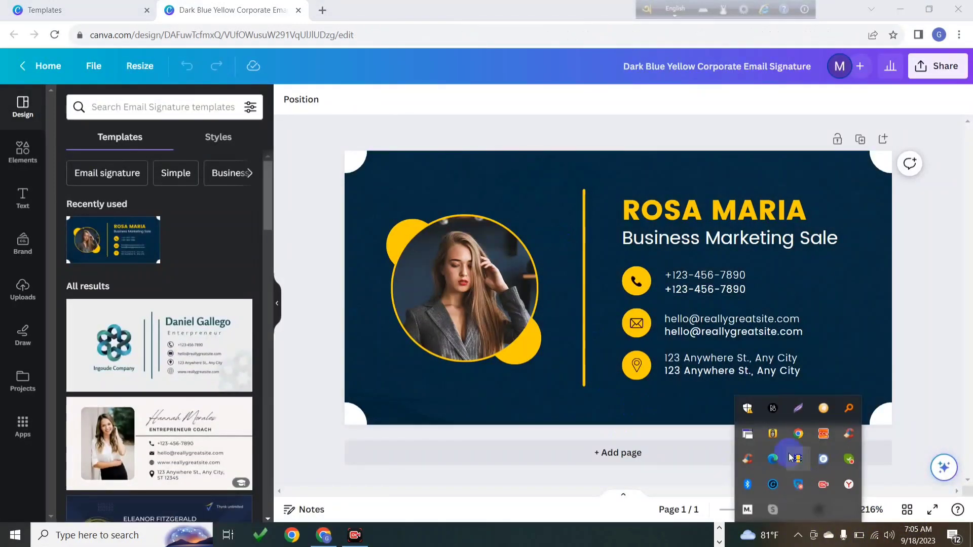
{"action": "left_click", "coordinate": [794, 412]}
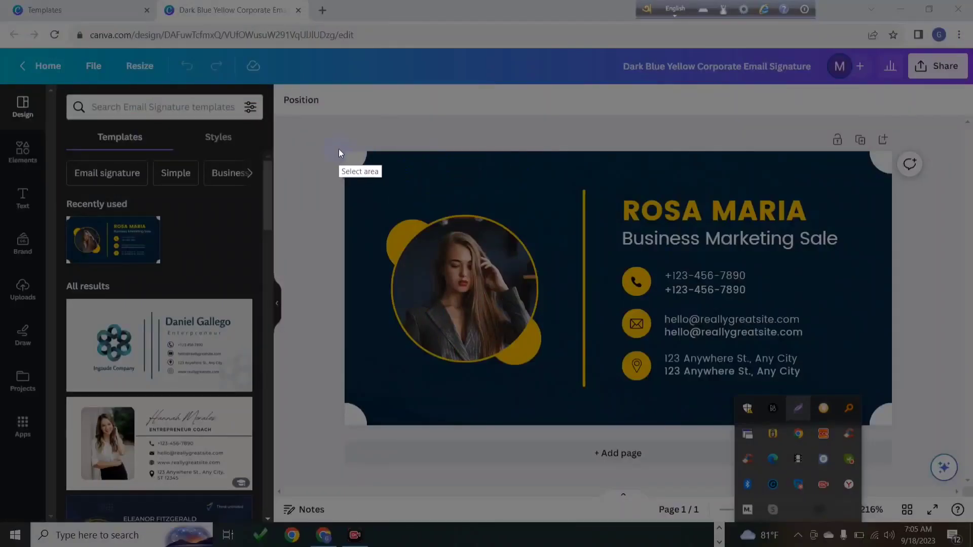
{"action": "mouse_move", "coordinate": [343, 151]}
{"action": "left_mouse_down"}
{"action": "mouse_move", "coordinate": [874, 462]}
{"action": "mouse_move", "coordinate": [884, 417]}
{"action": "mouse_move", "coordinate": [893, 425]}
{"action": "left_mouse_up"}
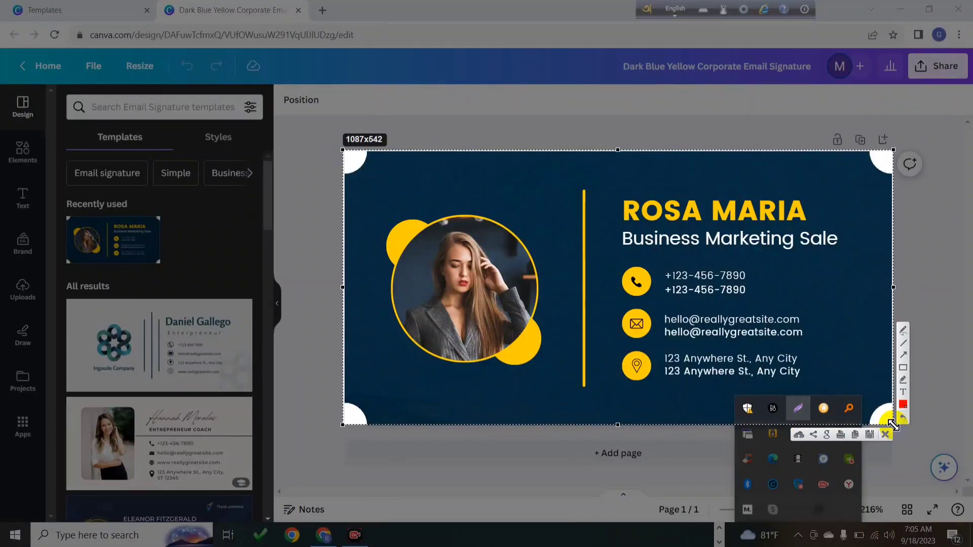
{"action": "key", "text": "ctrl+c"}
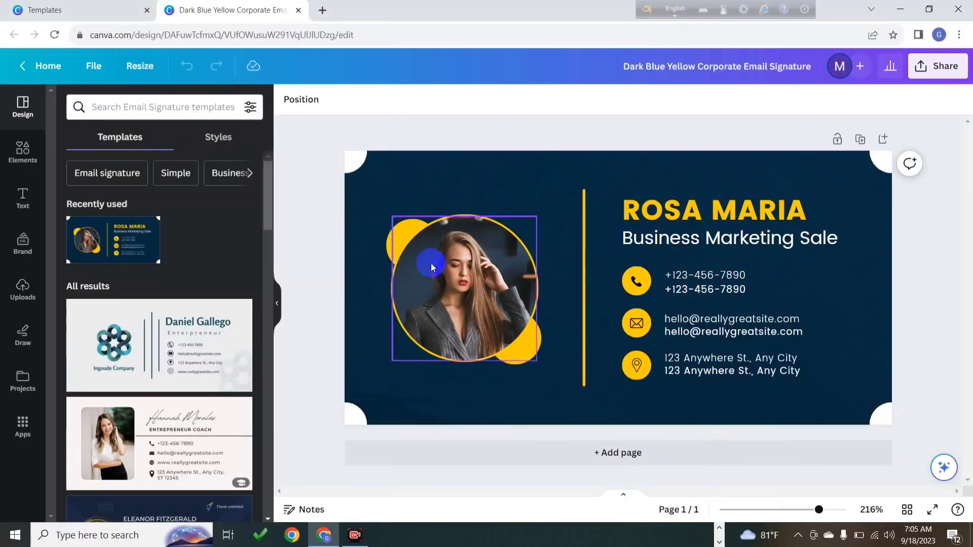
Upload the 'Add a heading' portrait image and drag it into the circular photo frame
{"action": "left_click", "coordinate": [456, 273]}
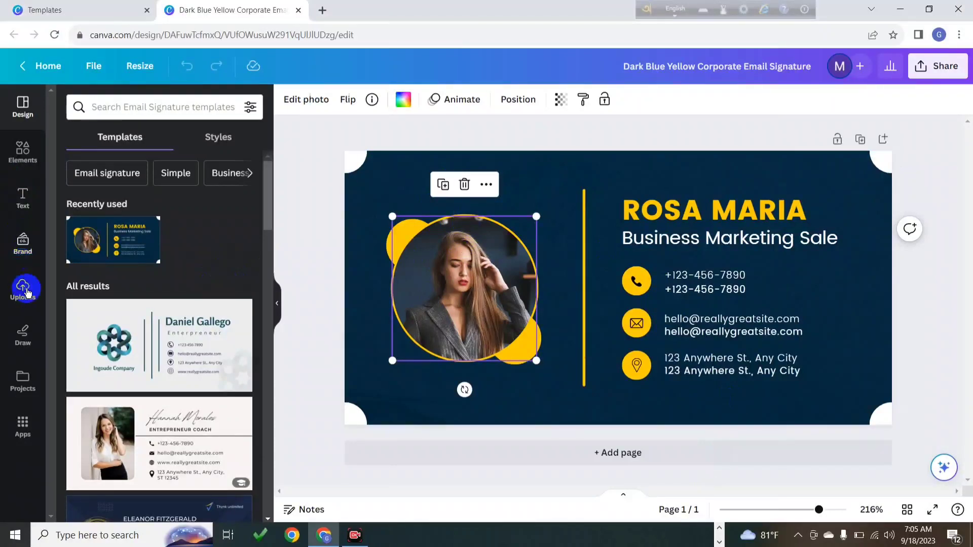
{"action": "left_click", "coordinate": [21, 299]}
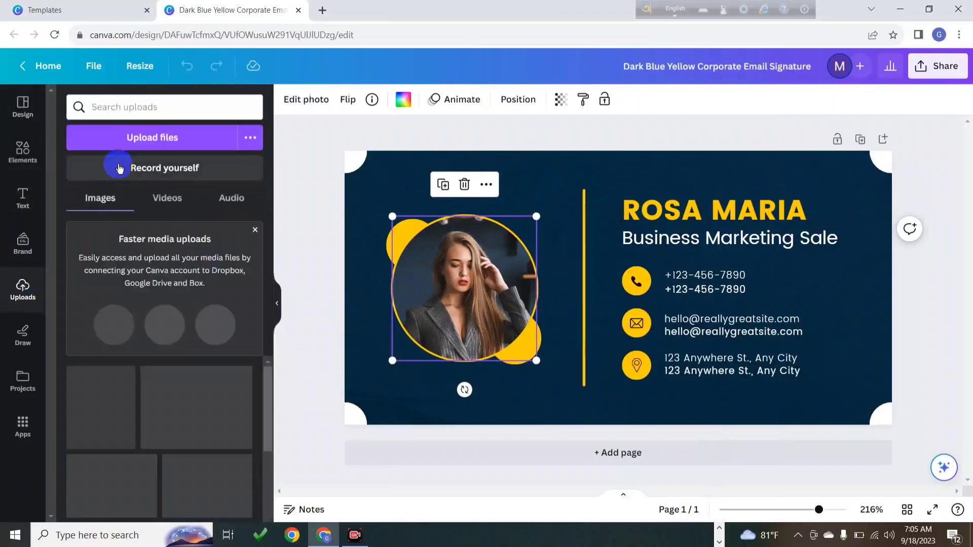
{"action": "left_click", "coordinate": [145, 140]}
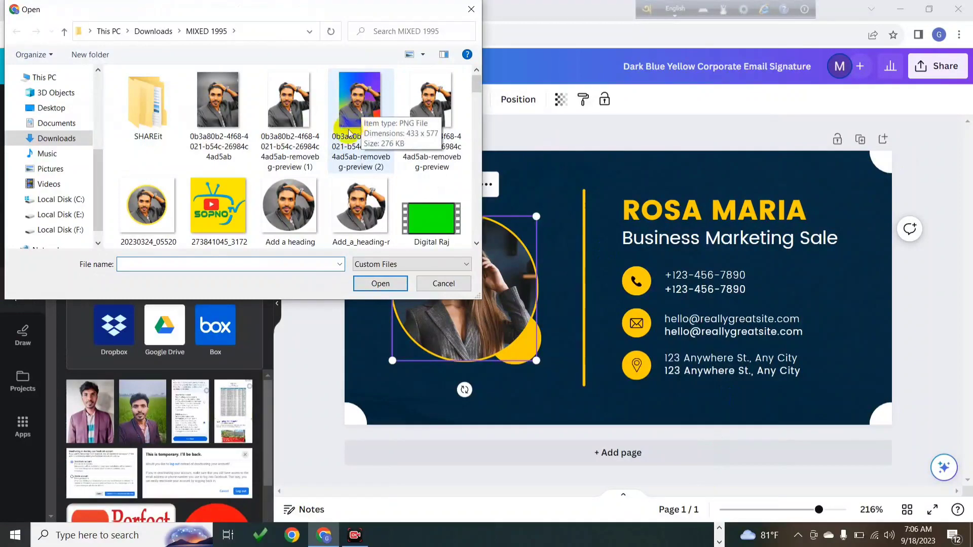
{"action": "left_click", "coordinate": [293, 204]}
{"action": "left_click", "coordinate": [381, 284]}
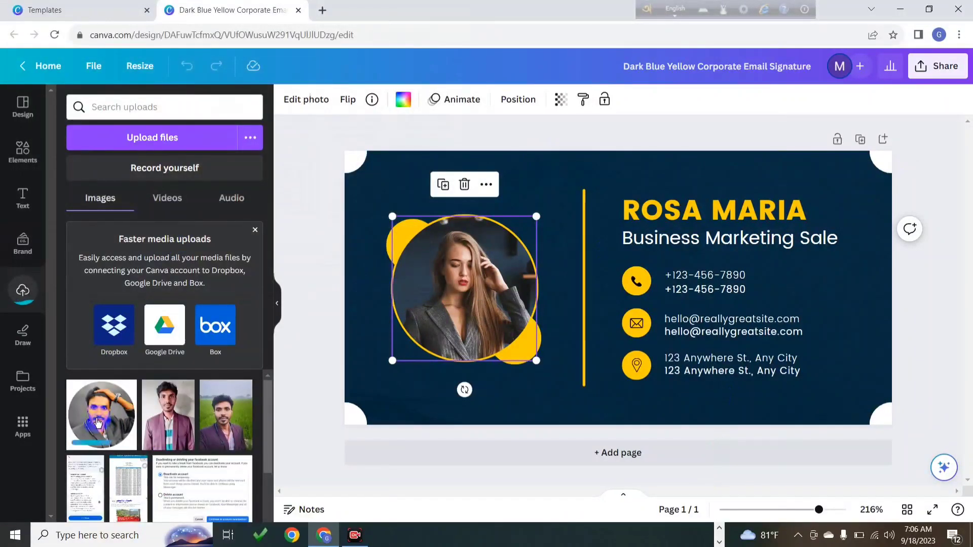
{"action": "left_click_drag", "start_coordinate": [98, 423], "coordinate": [411, 290]}
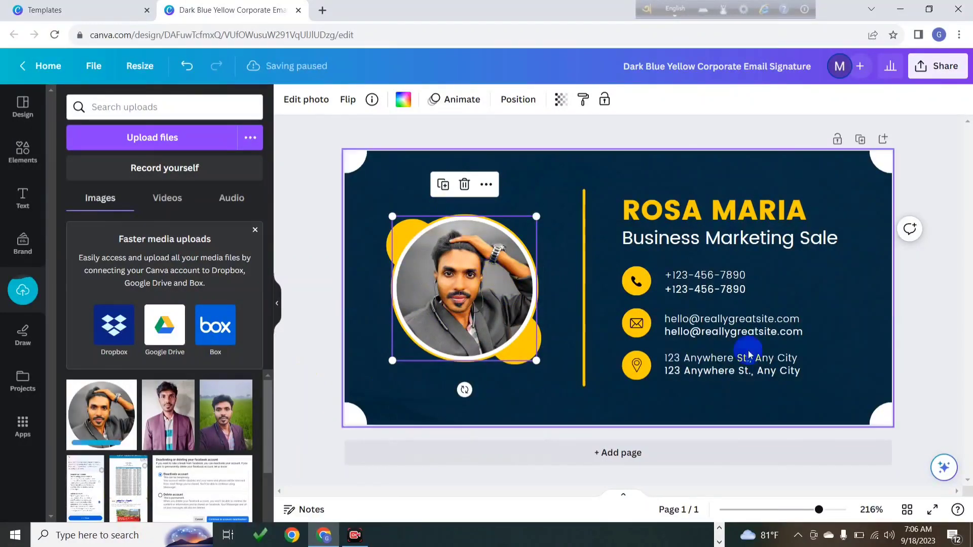
Replace the placeholder name heading with the owner's full name
{"action": "double_click", "coordinate": [722, 211]}
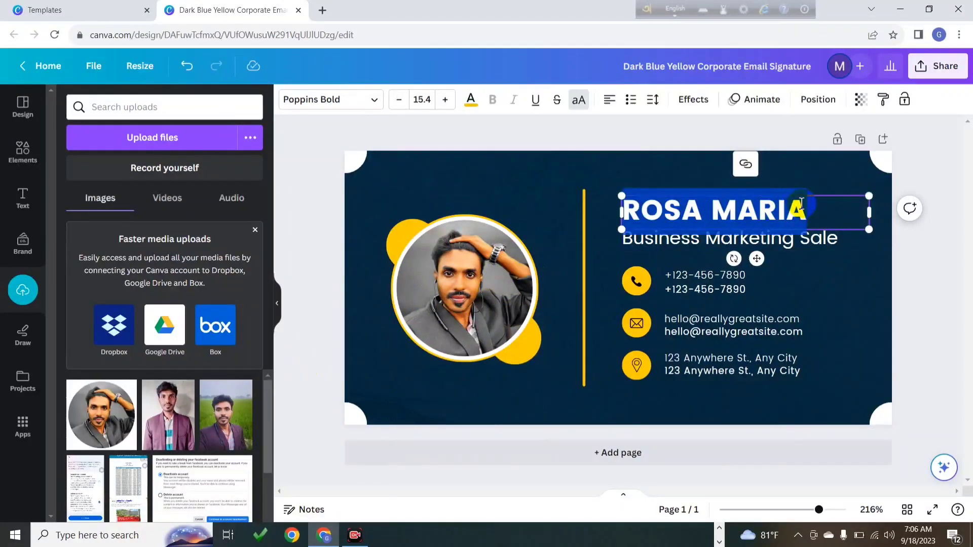
{"action": "key", "text": "BackSpace"}
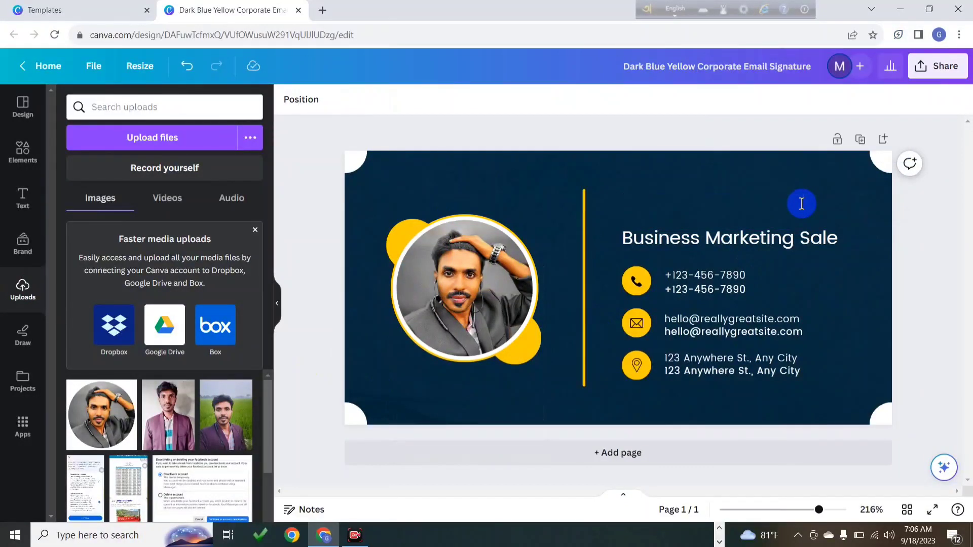
{"action": "left_click", "coordinate": [186, 61]}
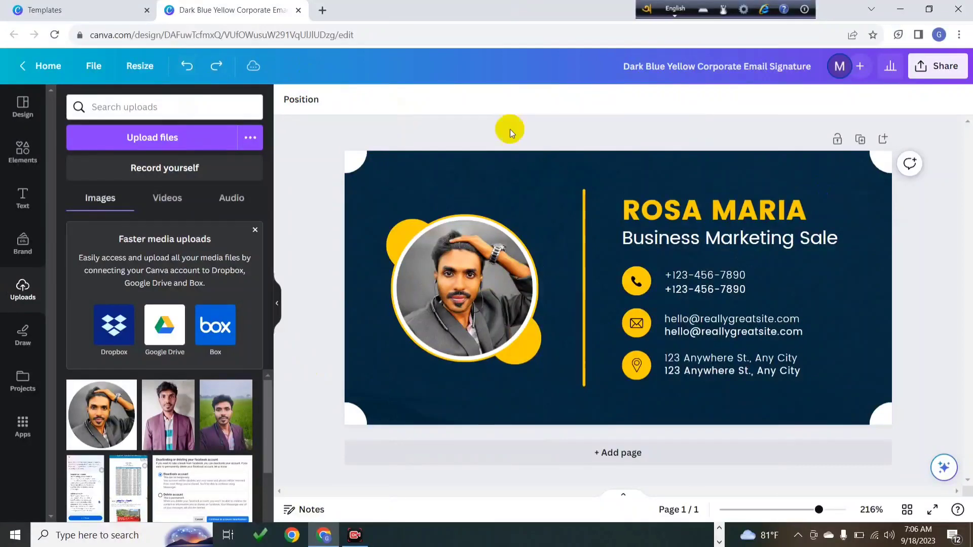
{"action": "double_click", "coordinate": [814, 207]}
{"action": "left_click", "coordinate": [814, 207]}
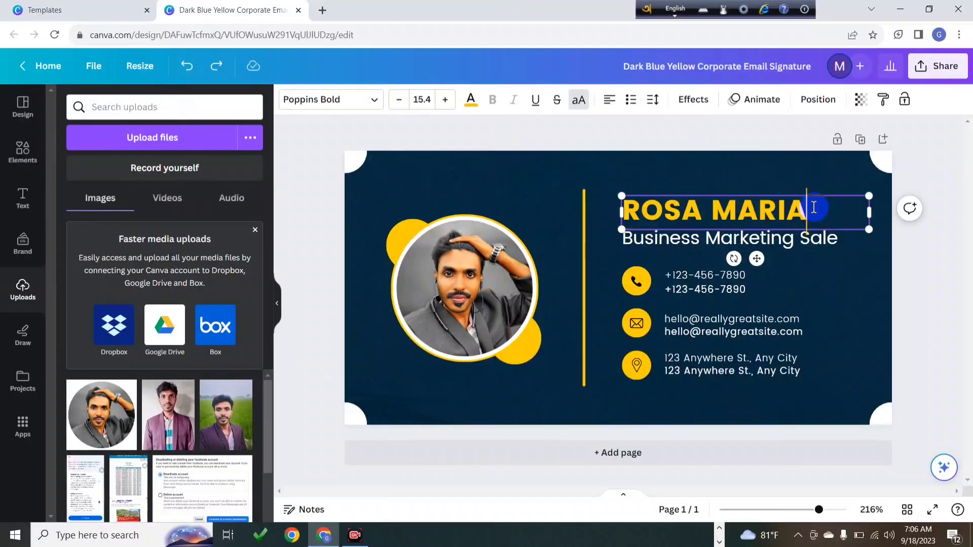
{"action": "key", "text": "BackSpace"}
{"action": "key", "text": "BackSpace"}
{"action": "key", "text": "BackSpace"}
{"action": "key", "text": "BackSpace"}
{"action": "key", "text": "BackSpace"}
{"action": "key", "text": "BackSpace"}
{"action": "key", "text": "BackSpace"}
{"action": "key", "text": "BackSpace"}
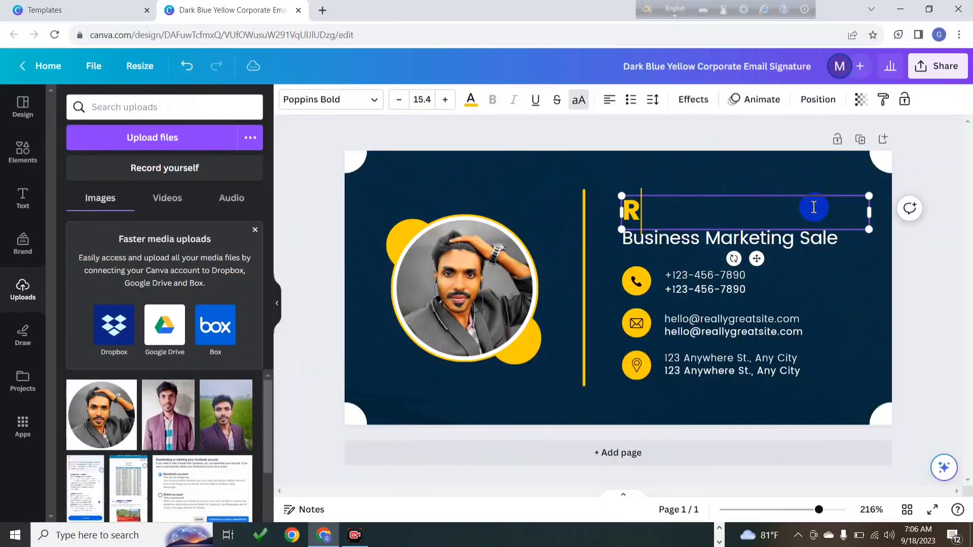
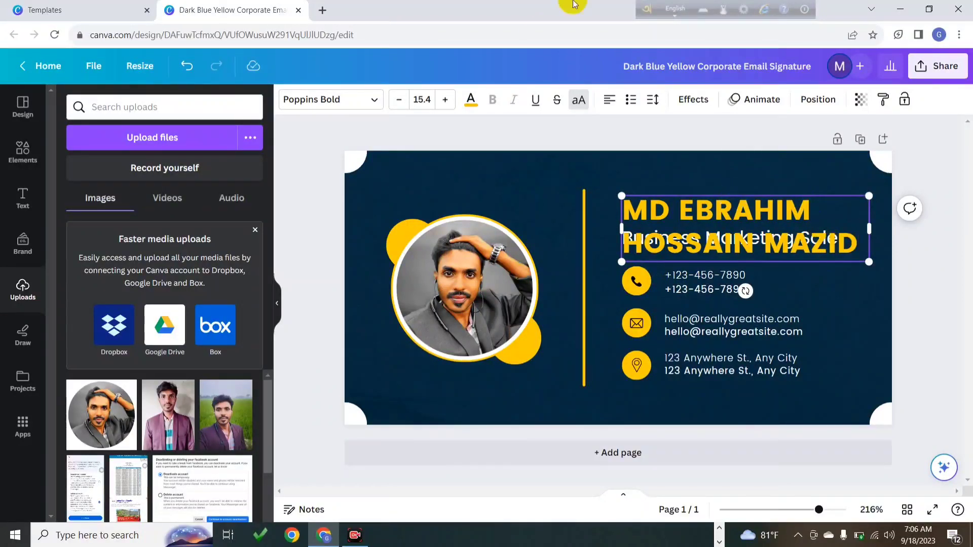
Reduce the name heading's font size to 8.4 so it fits on one line
{"action": "left_click", "coordinate": [396, 100]}
{"action": "left_click", "coordinate": [395, 100]}
{"action": "left_click", "coordinate": [395, 100]}
{"action": "left_click", "coordinate": [395, 101]}
{"action": "left_click", "coordinate": [396, 100]}
{"action": "left_click", "coordinate": [395, 101]}
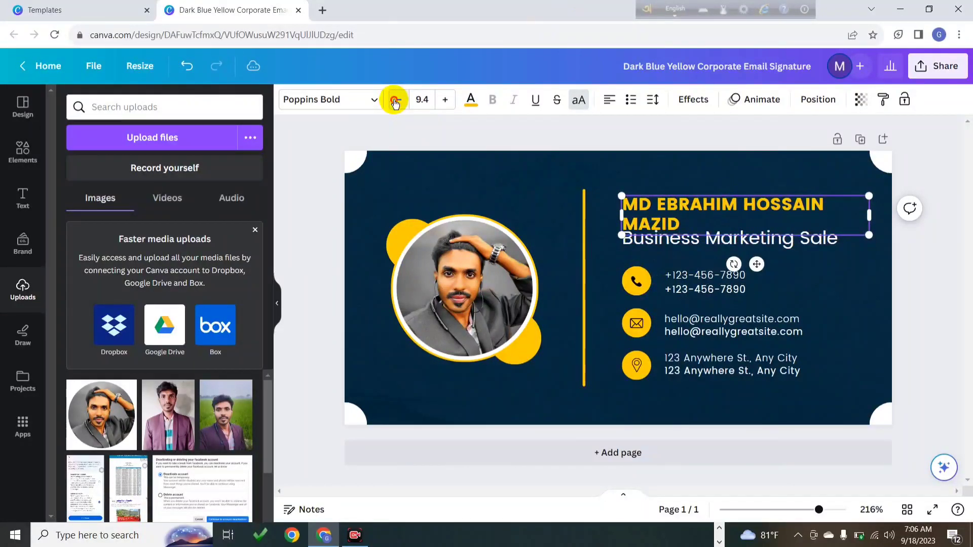
{"action": "left_click", "coordinate": [395, 100]}
{"action": "left_click", "coordinate": [395, 100]}
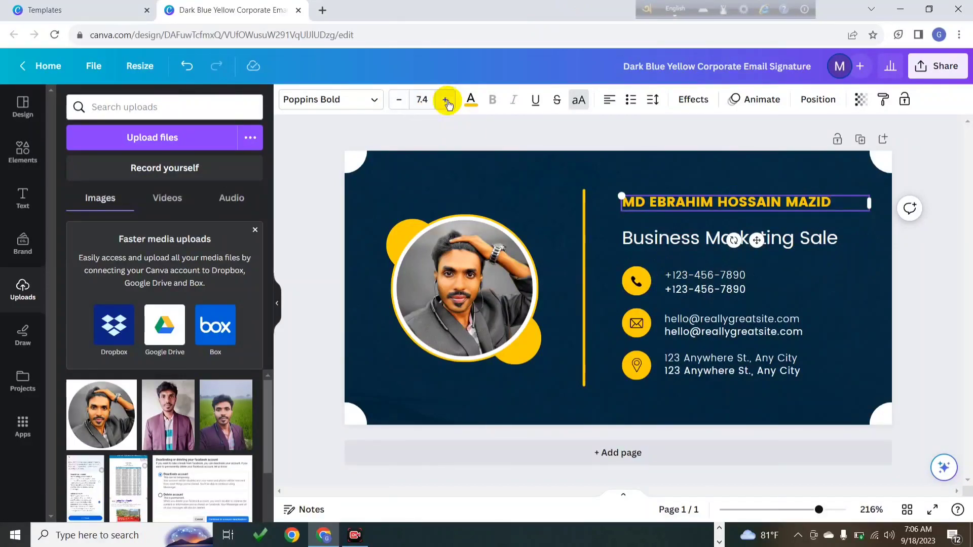
{"action": "left_click", "coordinate": [445, 100]}
{"action": "left_click", "coordinate": [446, 100]}
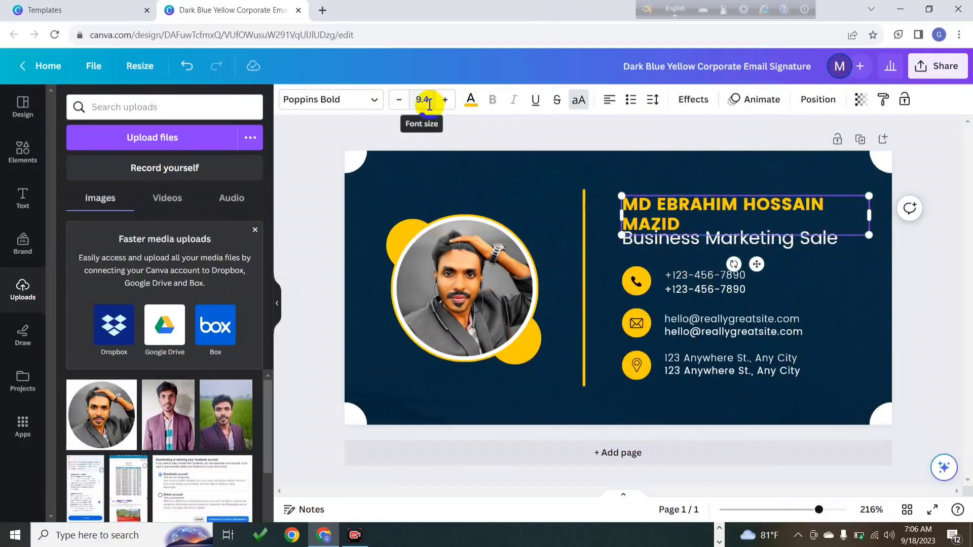
{"action": "left_click", "coordinate": [399, 100]}
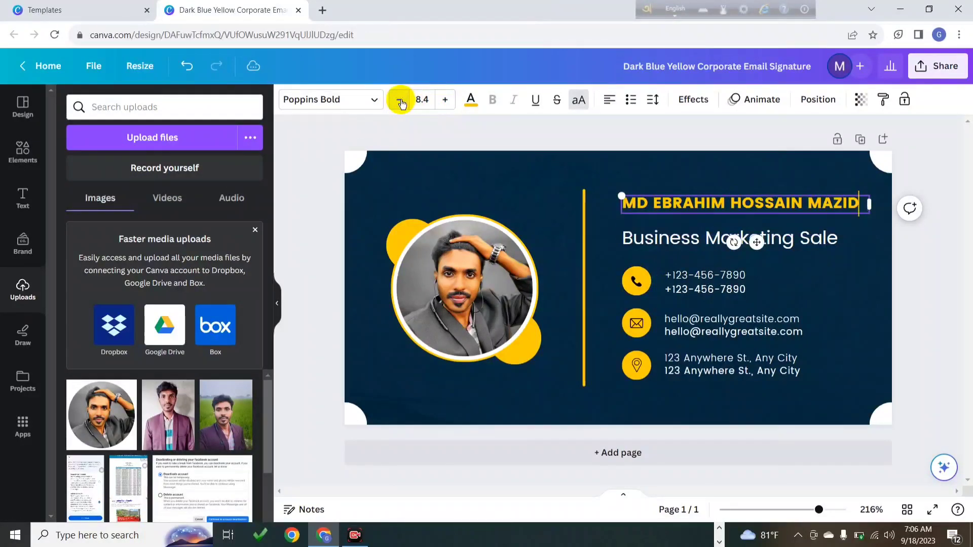
Replace the Business Marketing Sale subtitle with FREELANCER
{"action": "double_click", "coordinate": [829, 239]}
{"action": "key", "text": "BackSpace"}
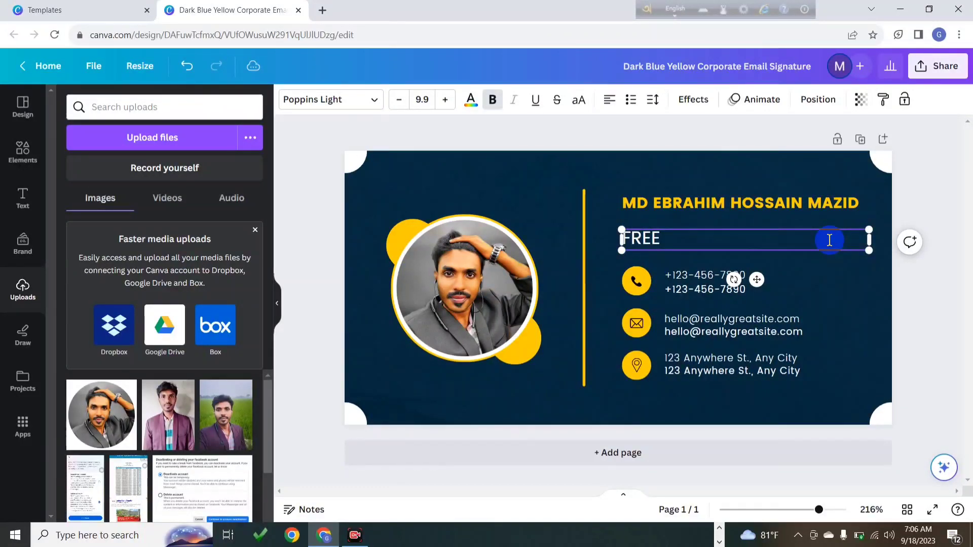
{"action": "type", "text": "FREELANCER"}
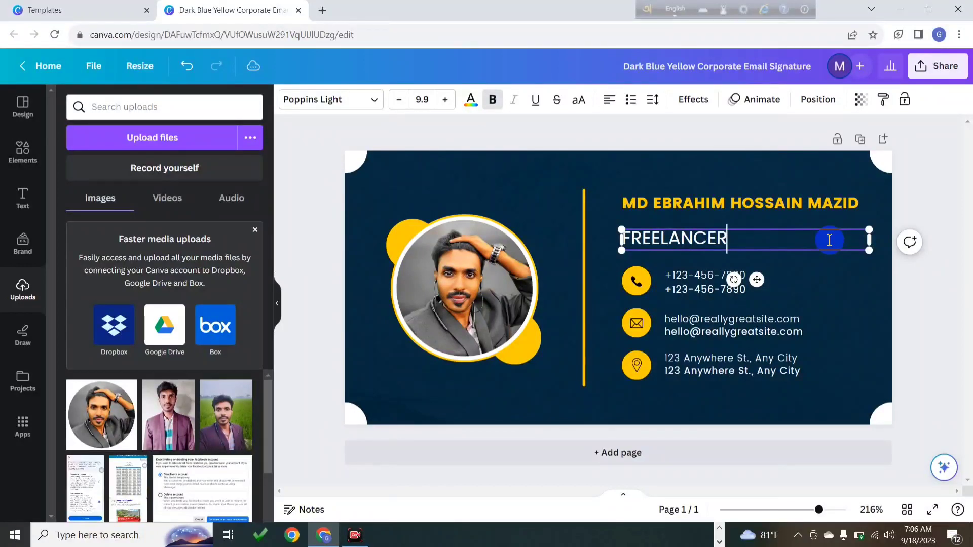
Put the owner's phone number on both phone lines, then deselect the design
{"action": "double_click", "coordinate": [699, 274]}
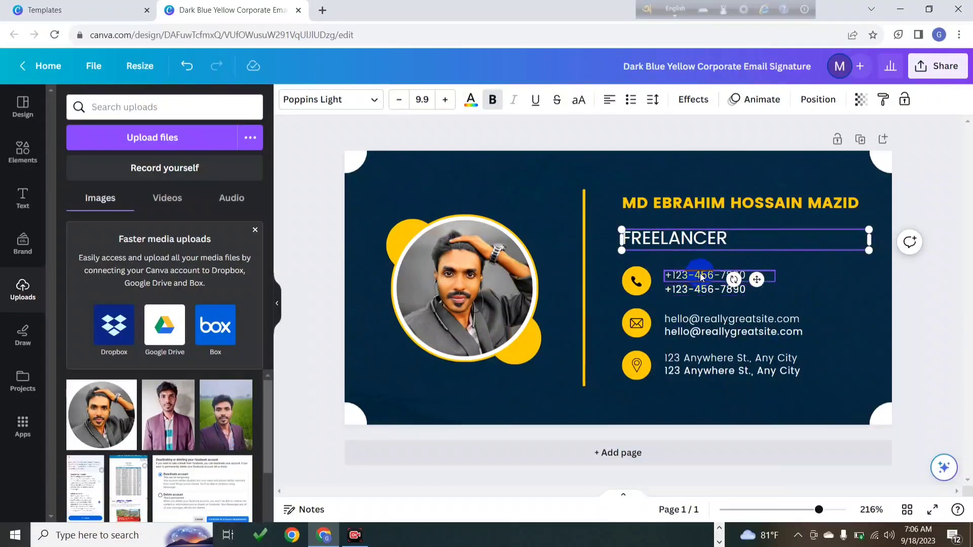
{"action": "key", "text": "BackSpace"}
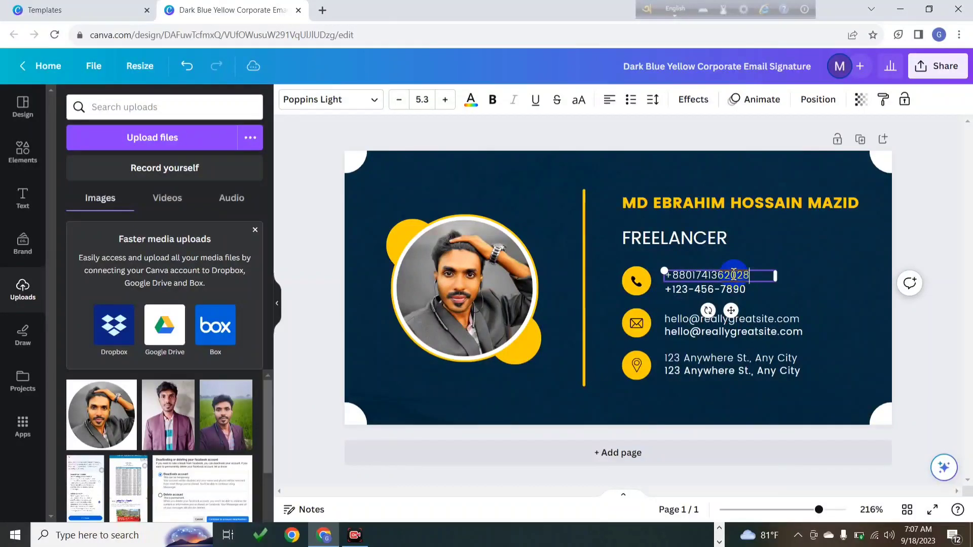
{"action": "left_click_drag", "start_coordinate": [749, 274], "coordinate": [667, 276]}
{"action": "key", "text": "ctrl+c"}
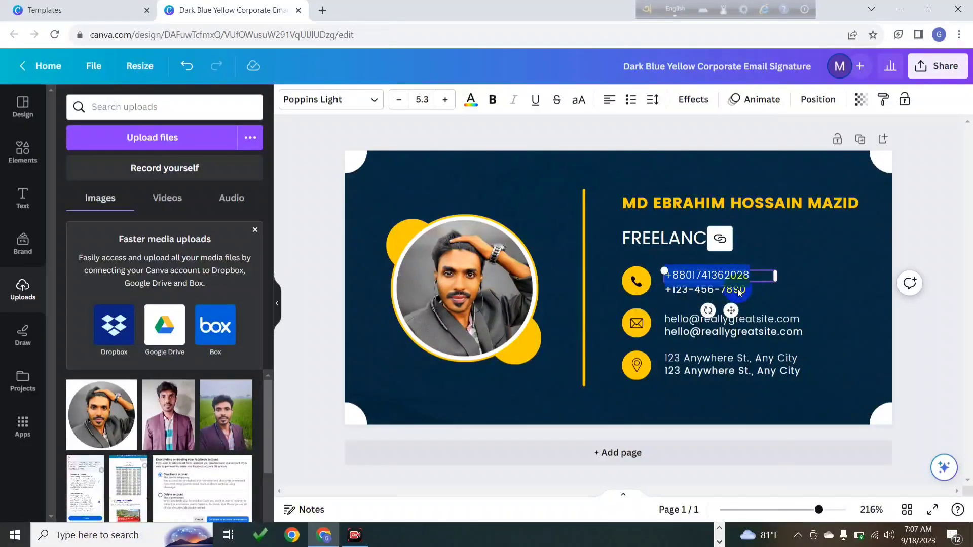
{"action": "left_click", "coordinate": [810, 291]}
{"action": "double_click", "coordinate": [722, 289]}
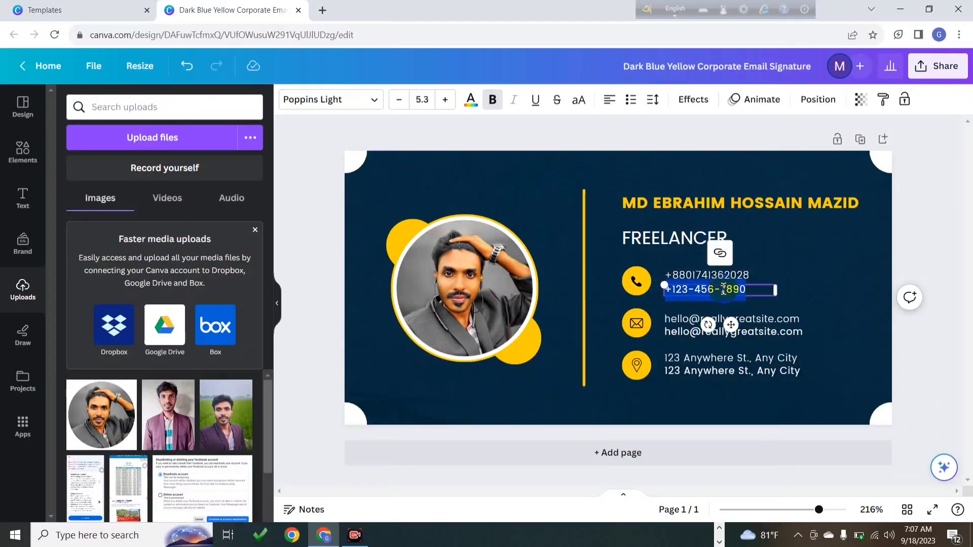
{"action": "key", "text": "ctrl+v"}
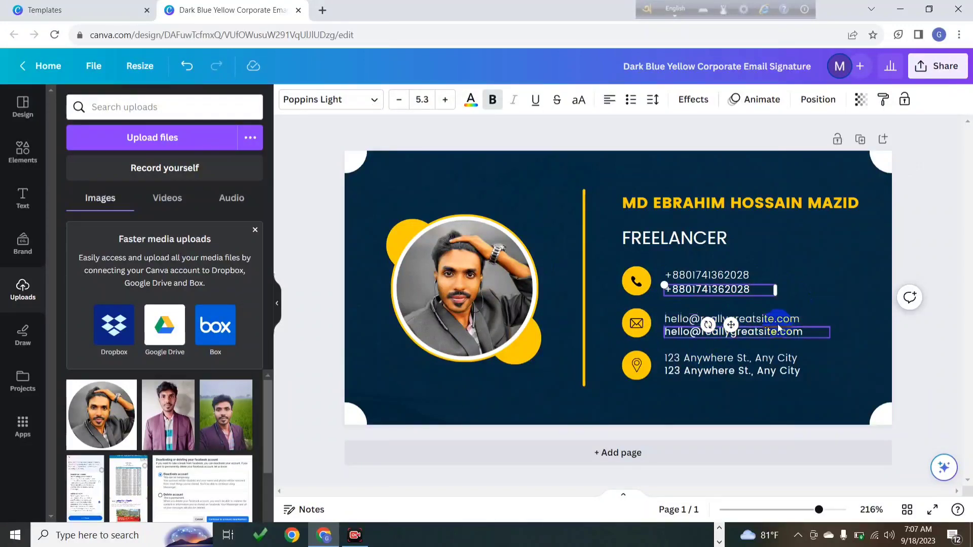
{"action": "left_click", "coordinate": [805, 318]}
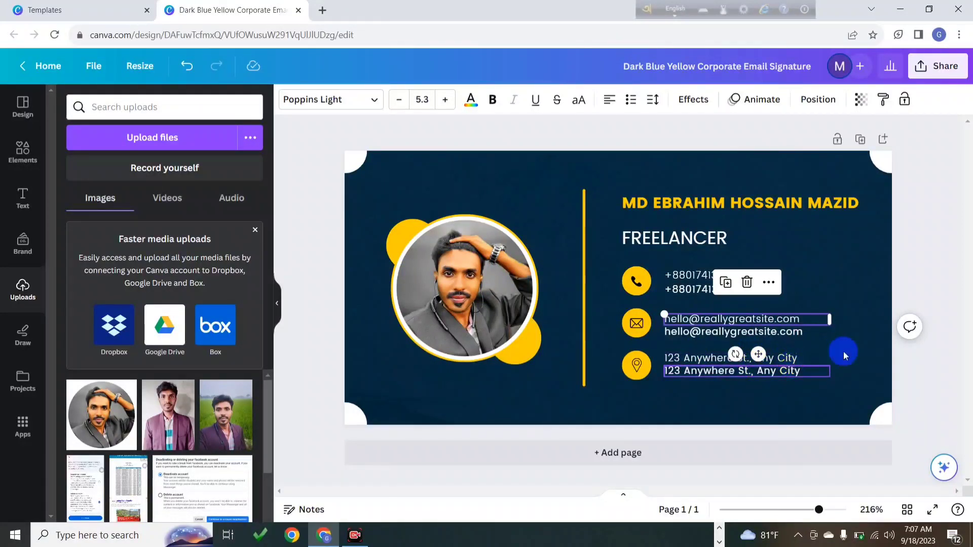
{"action": "left_click", "coordinate": [929, 275]}
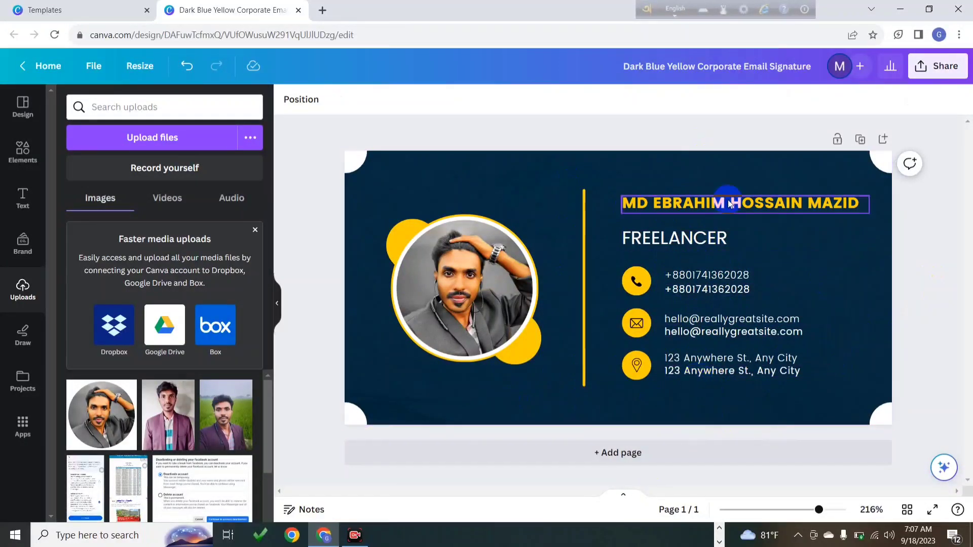
Download the signature design as a JPG and minimize Chrome
{"action": "left_click", "coordinate": [912, 70]}
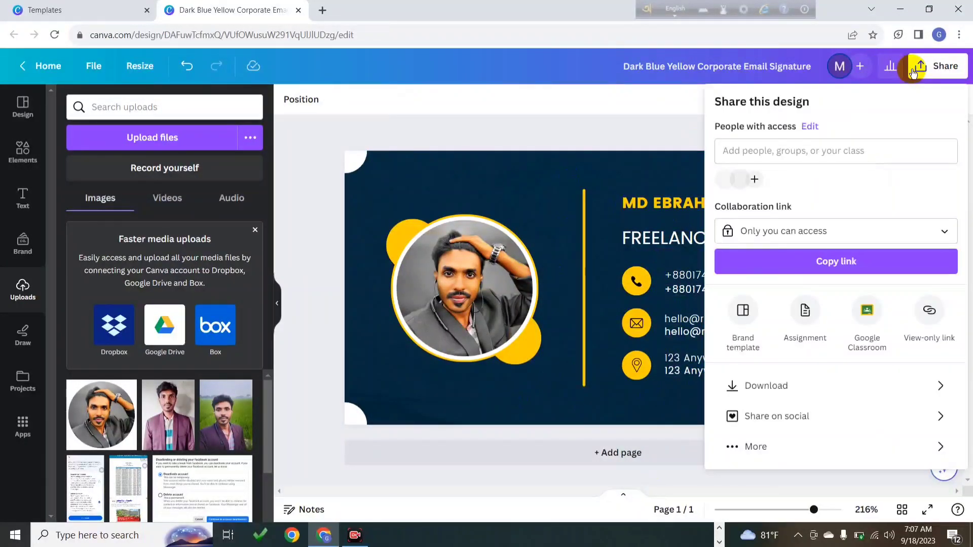
{"action": "left_click", "coordinate": [767, 386]}
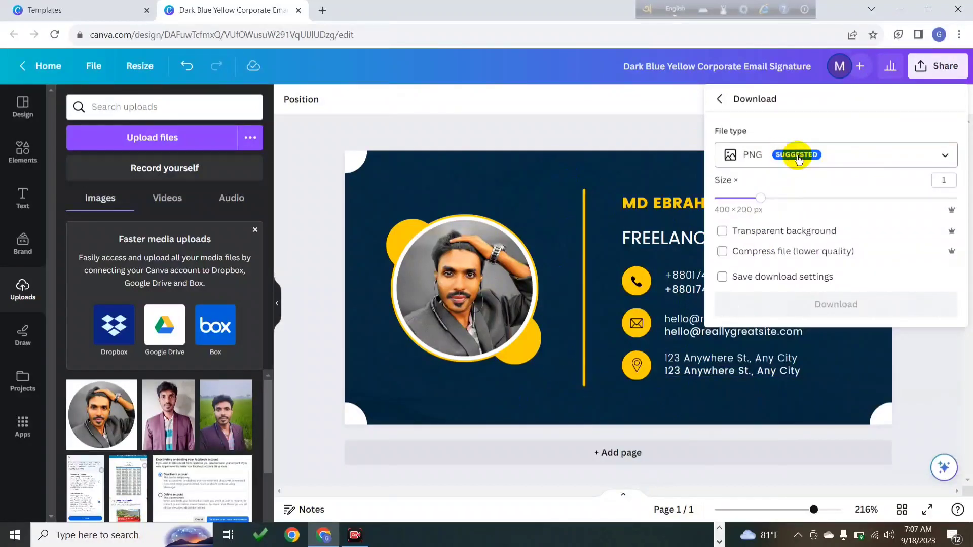
{"action": "left_click", "coordinate": [797, 159]}
{"action": "left_click", "coordinate": [772, 192]}
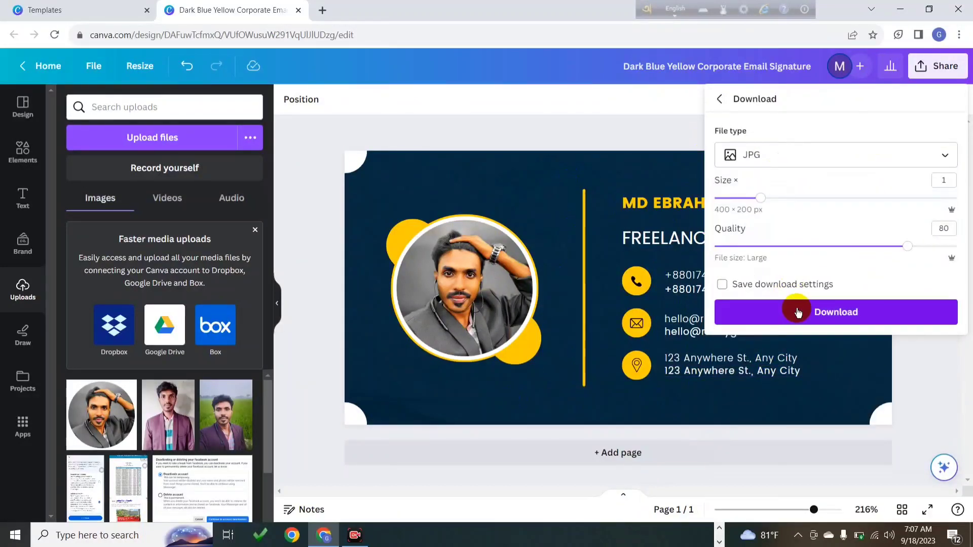
{"action": "left_click", "coordinate": [798, 312]}
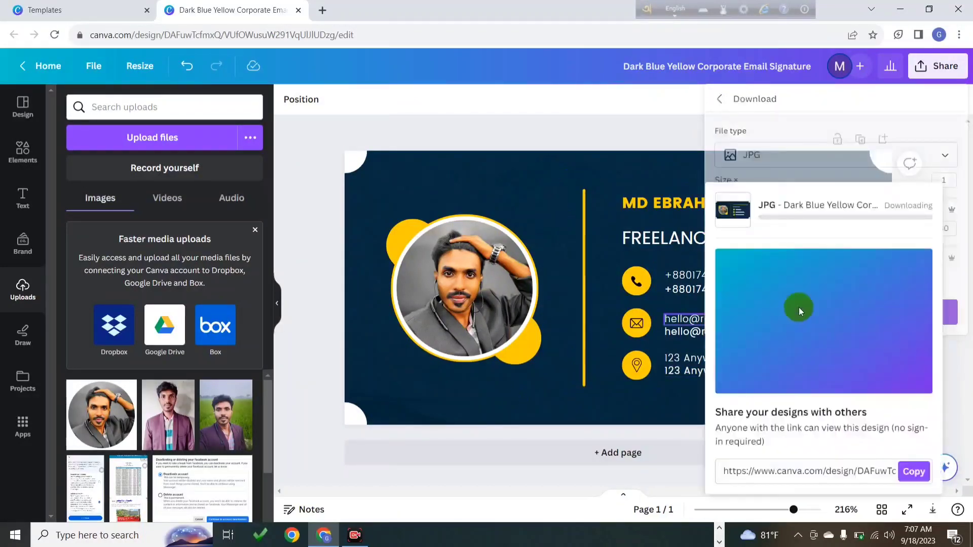
{"action": "left_click", "coordinate": [900, 9]}
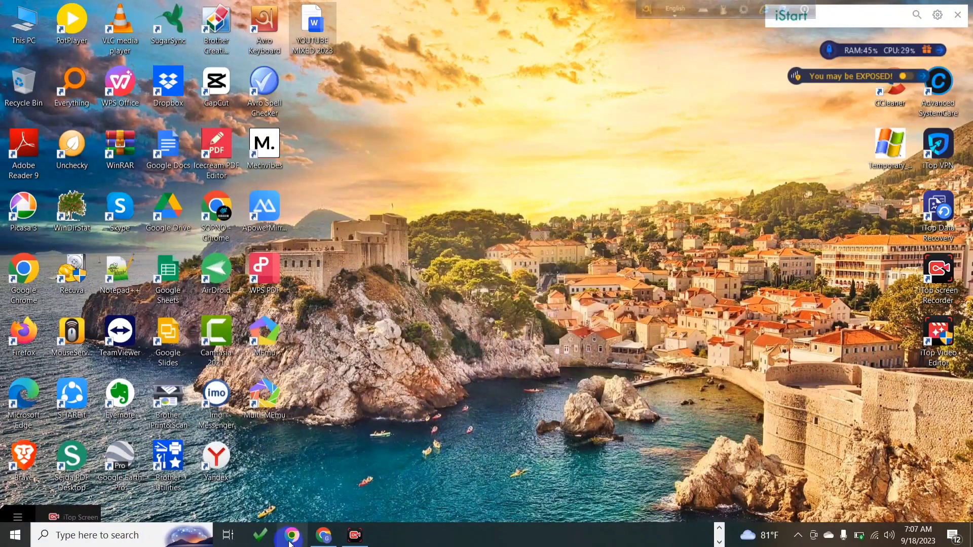
Reopen Chrome with the Person 1 profile, open the Gmail inbox and maximize the window
{"action": "left_click", "coordinate": [292, 541]}
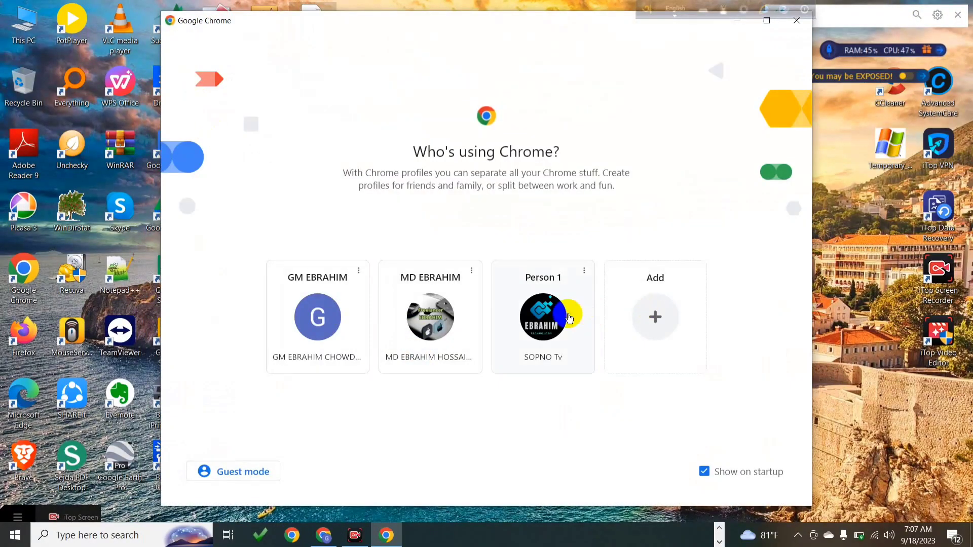
{"action": "left_click", "coordinate": [567, 316]}
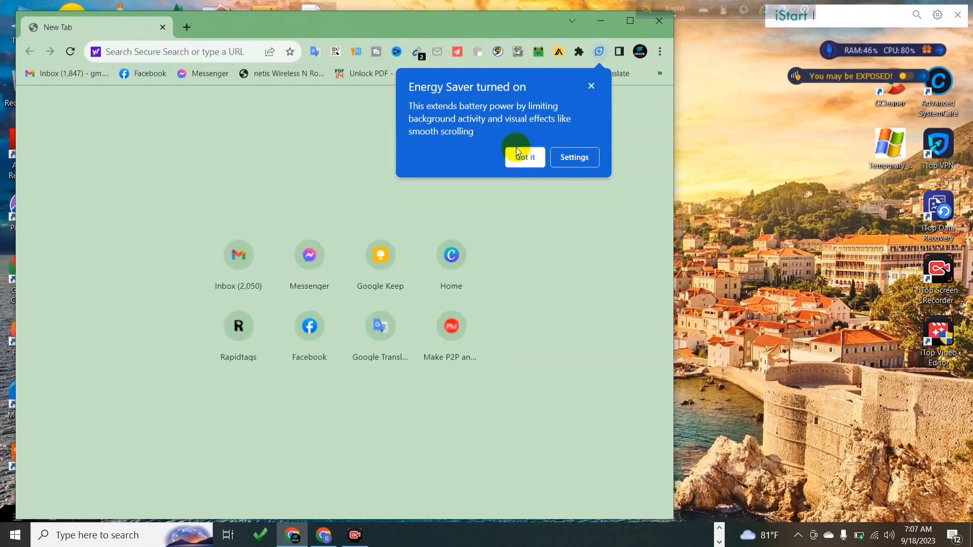
{"action": "left_click", "coordinate": [522, 157]}
{"action": "left_click", "coordinate": [65, 73]}
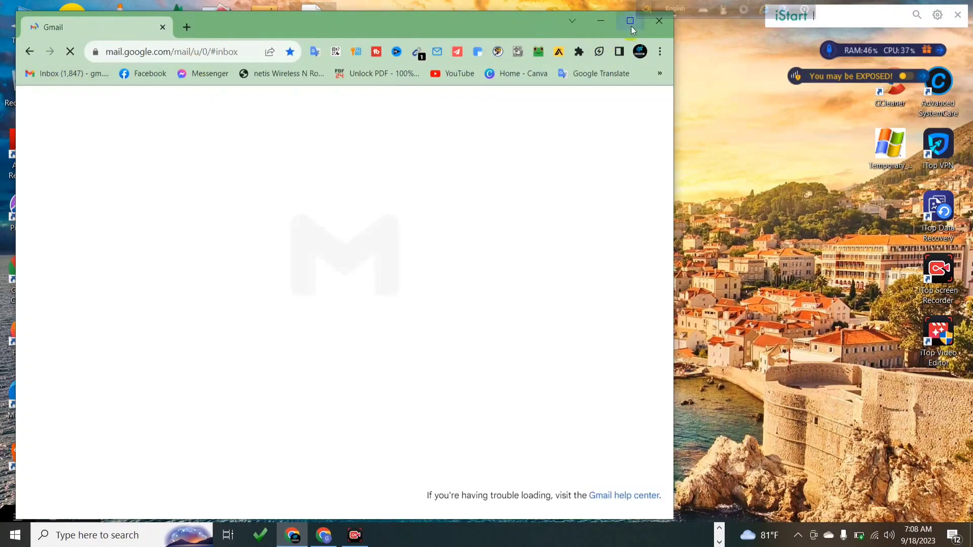
{"action": "left_click", "coordinate": [630, 23]}
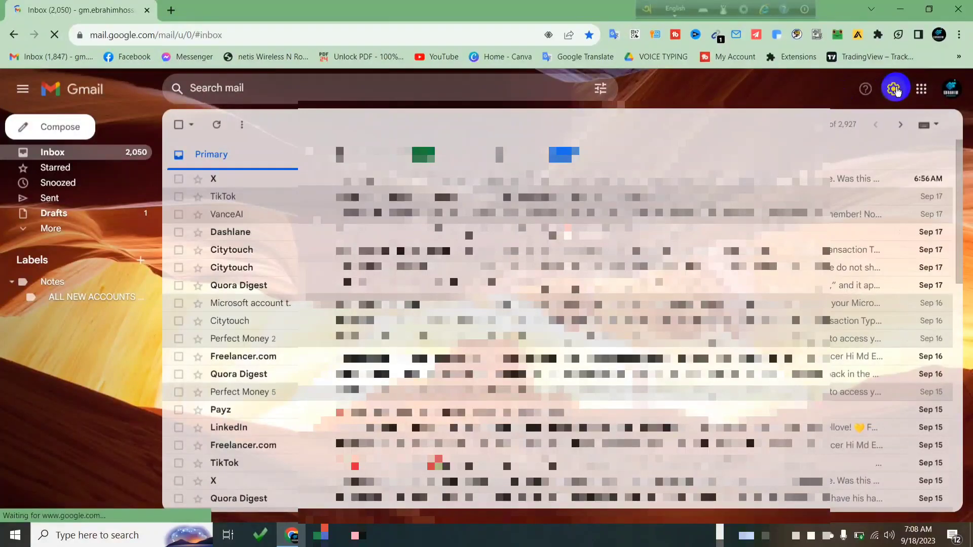
Open Gmail's full settings and scroll the General tab to the Signature section
{"action": "left_click", "coordinate": [894, 90]}
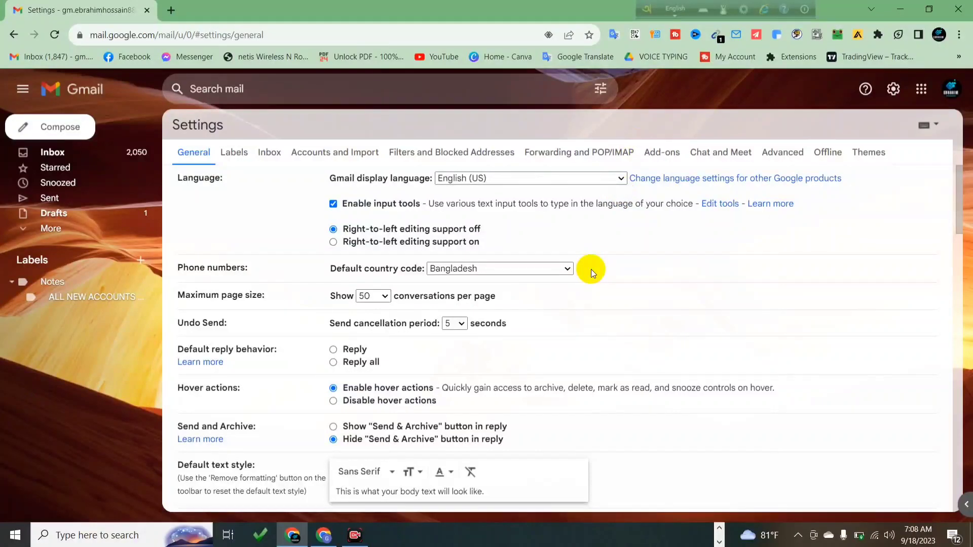
{"action": "scroll", "coordinate": [591, 269], "scroll_direction": "down", "scroll_amount": 13}
{"action": "scroll", "coordinate": [560, 320], "scroll_direction": "down", "scroll_amount": 10}
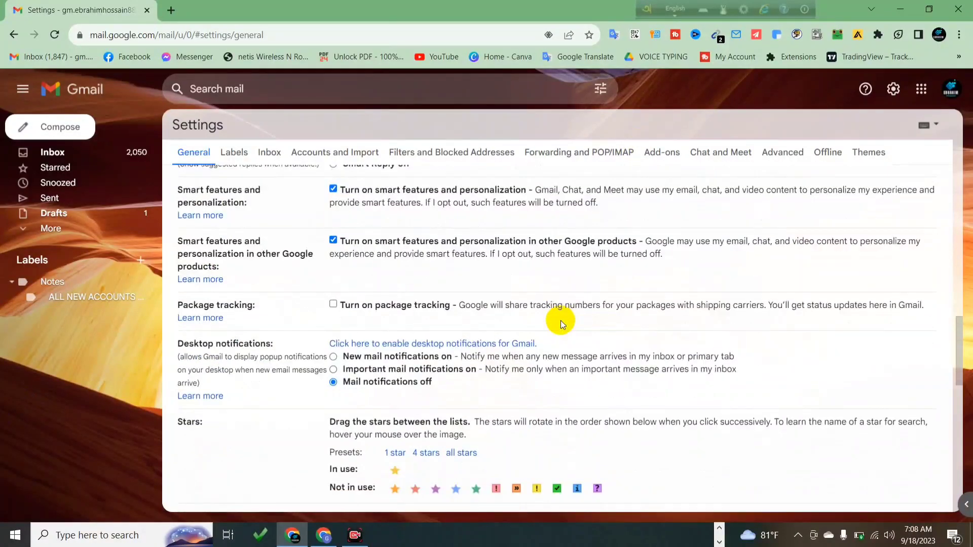
{"action": "scroll", "coordinate": [557, 328], "scroll_direction": "down", "scroll_amount": 5}
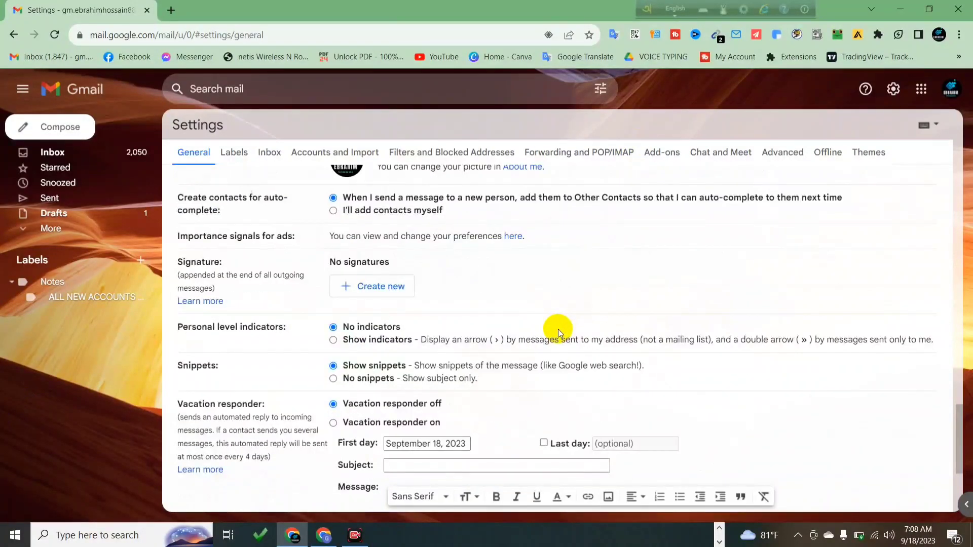
{"action": "scroll", "coordinate": [526, 323], "scroll_direction": "up", "scroll_amount": 14}
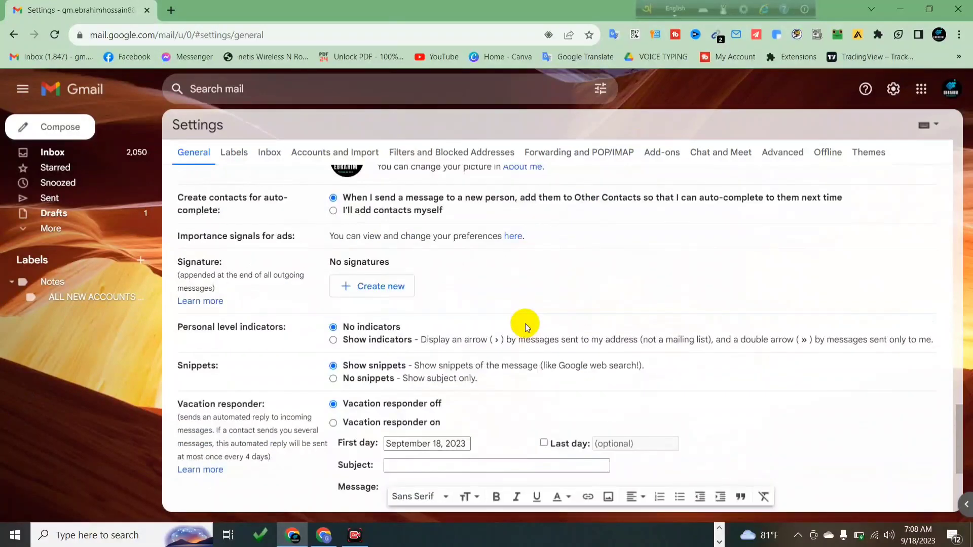
{"action": "scroll", "coordinate": [525, 324], "scroll_direction": "up", "scroll_amount": 12}
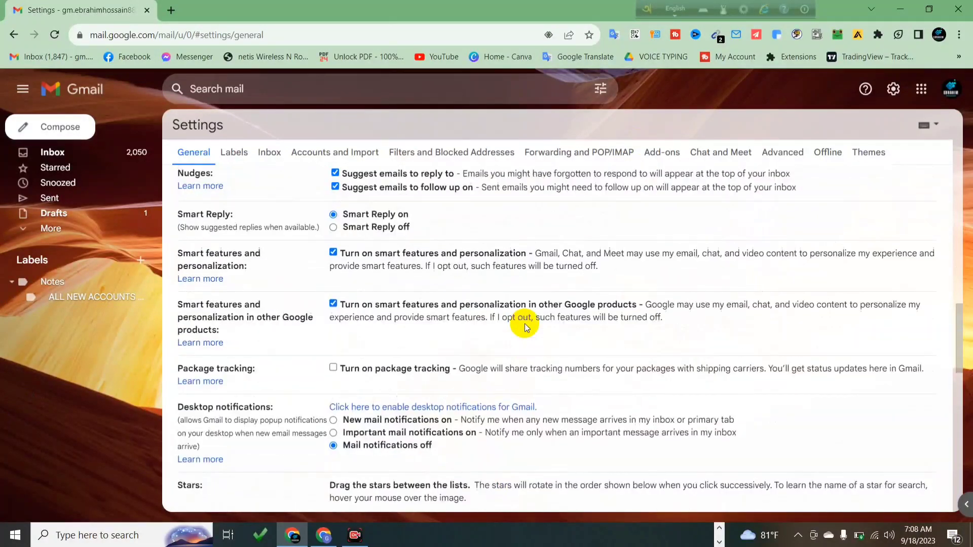
{"action": "scroll", "coordinate": [524, 323], "scroll_direction": "up", "scroll_amount": 3}
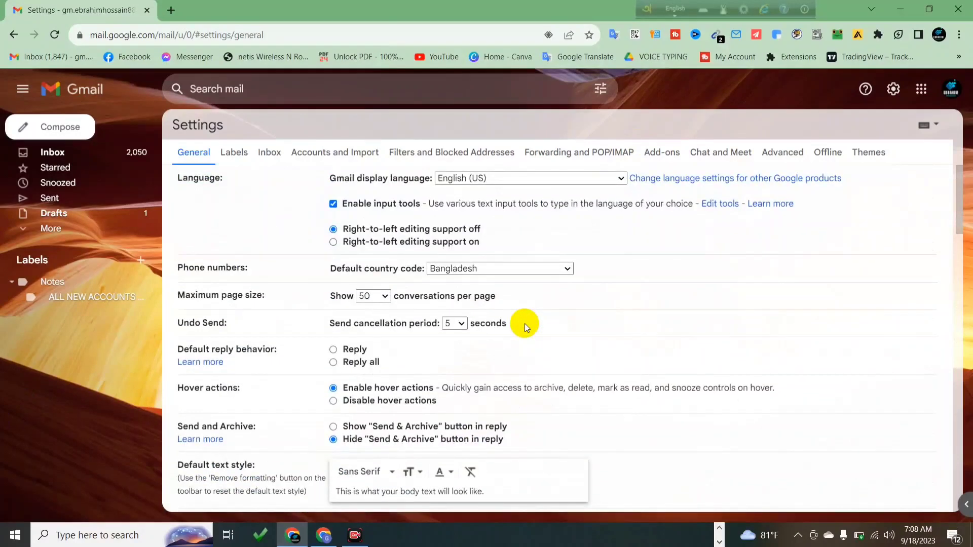
{"action": "scroll", "coordinate": [524, 323], "scroll_direction": "down", "scroll_amount": 18}
{"action": "scroll", "coordinate": [520, 348], "scroll_direction": "down", "scroll_amount": 5}
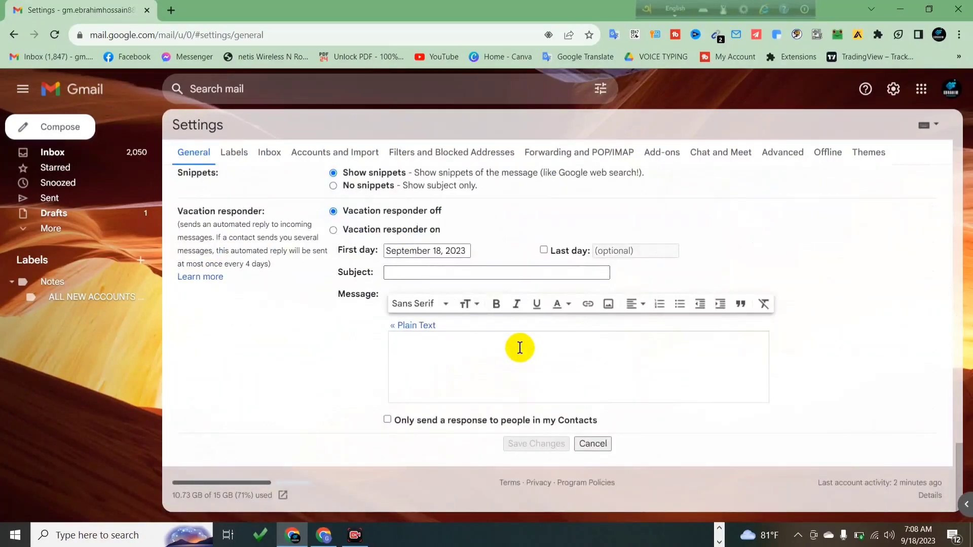
{"action": "scroll", "coordinate": [516, 347], "scroll_direction": "up", "scroll_amount": 6}
Create a new named Gmail signature
{"action": "left_click", "coordinate": [386, 285]}
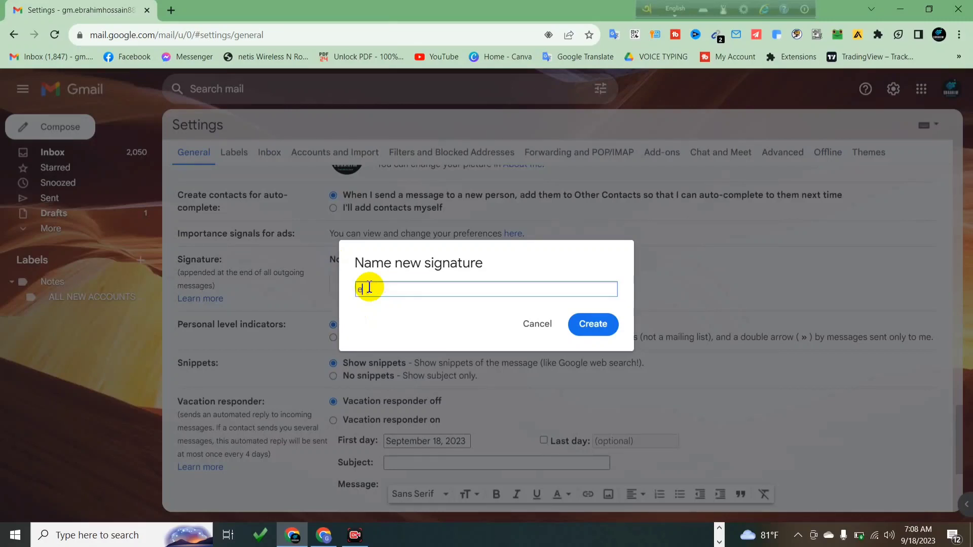
{"action": "key", "text": "BackSpace"}
{"action": "left_click", "coordinate": [591, 324]}
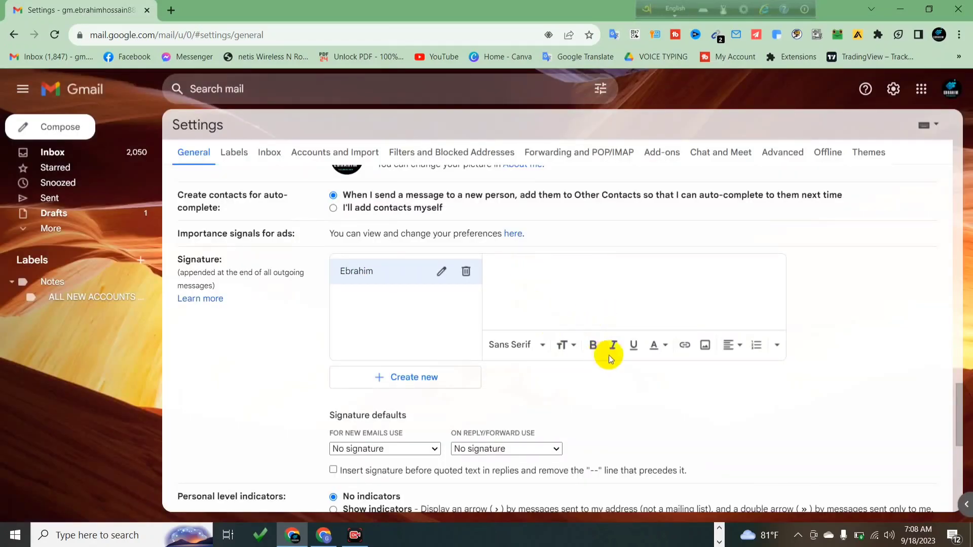
Upload the exported Dark Blue Yellow Corporate Email Signature JPG into the signature
{"action": "left_click", "coordinate": [554, 266]}
{"action": "left_click", "coordinate": [705, 346]}
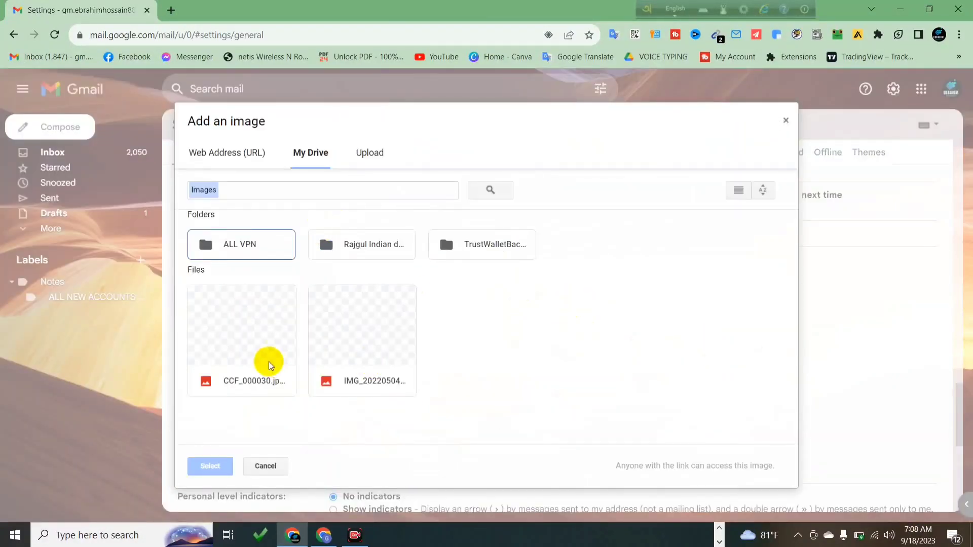
{"action": "left_click", "coordinate": [363, 154]}
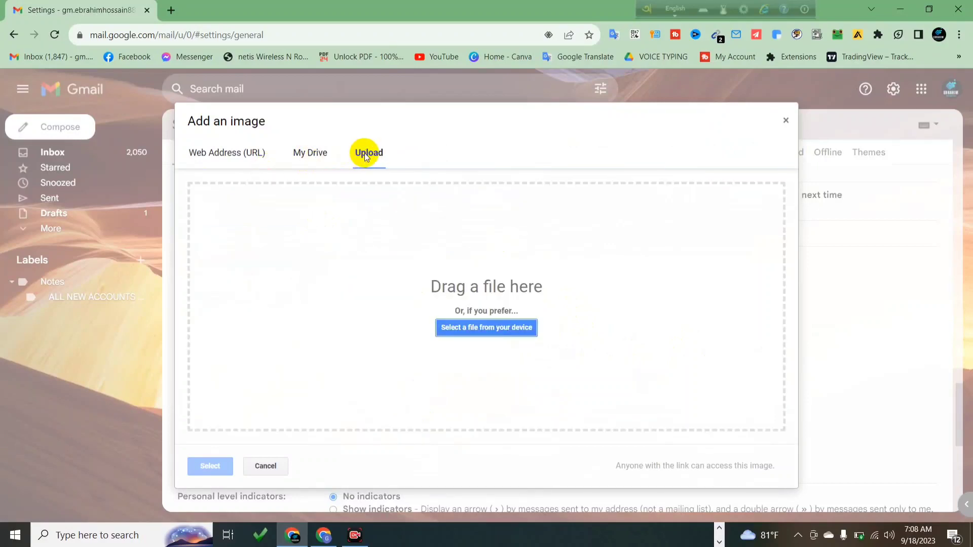
{"action": "left_click", "coordinate": [491, 330]}
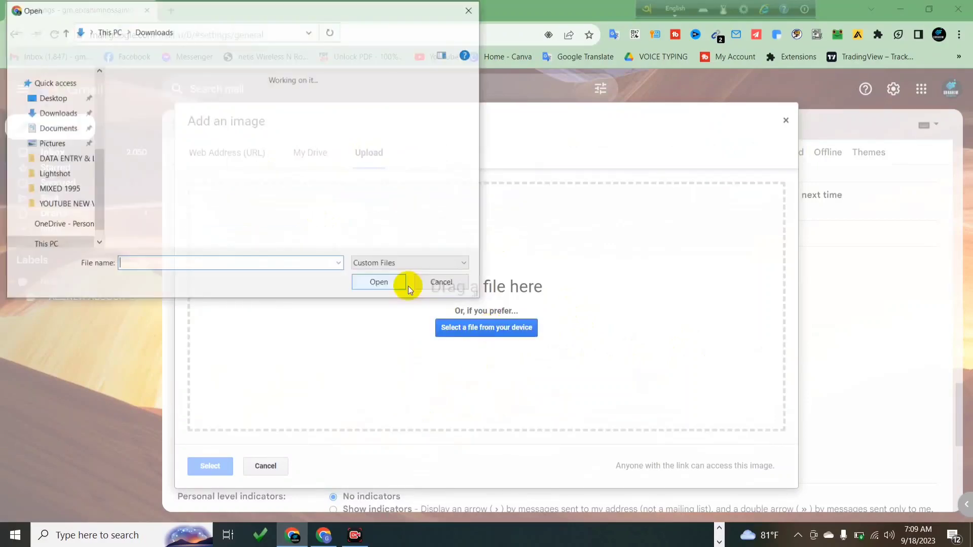
{"action": "left_click", "coordinate": [175, 124]}
{"action": "left_click", "coordinate": [374, 287]}
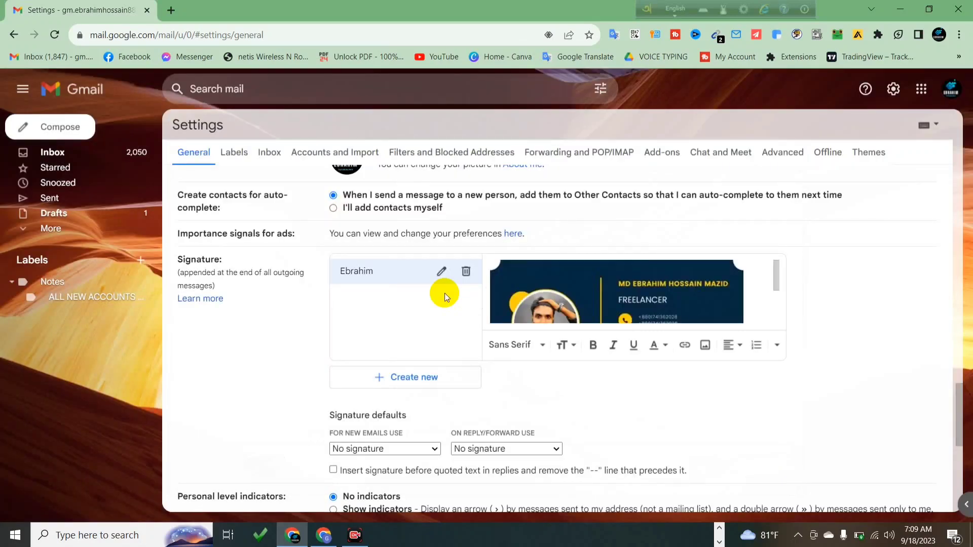
Scroll through the settings page to review the new image signature
{"action": "scroll", "coordinate": [640, 293], "scroll_direction": "down", "scroll_amount": 1}
{"action": "scroll", "coordinate": [640, 293], "scroll_direction": "down", "scroll_amount": 1}
{"action": "scroll", "coordinate": [640, 294], "scroll_direction": "up", "scroll_amount": 2}
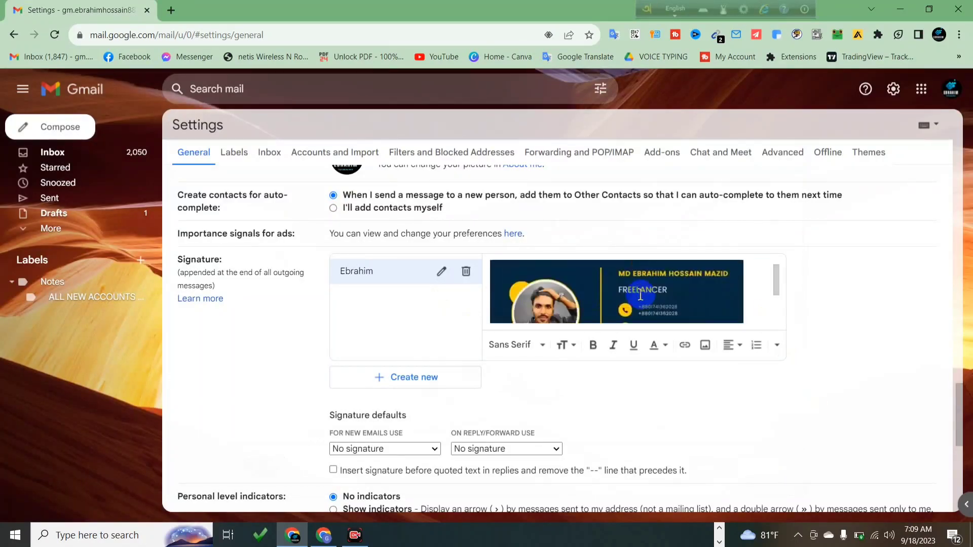
{"action": "scroll", "coordinate": [640, 295], "scroll_direction": "down", "scroll_amount": 2}
{"action": "scroll", "coordinate": [640, 294], "scroll_direction": "up", "scroll_amount": 2}
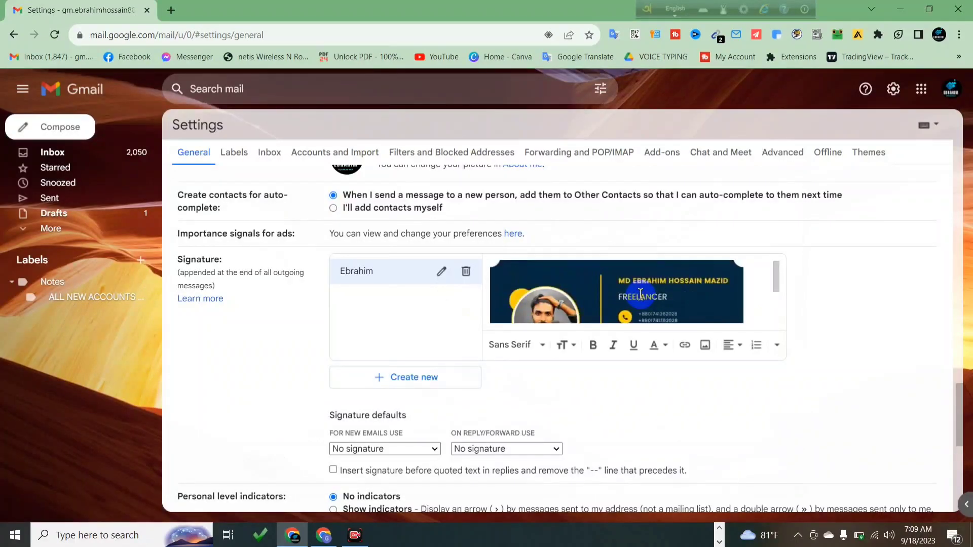
{"action": "scroll", "coordinate": [640, 294], "scroll_direction": "down", "scroll_amount": 2}
{"action": "scroll", "coordinate": [641, 294], "scroll_direction": "up", "scroll_amount": 2}
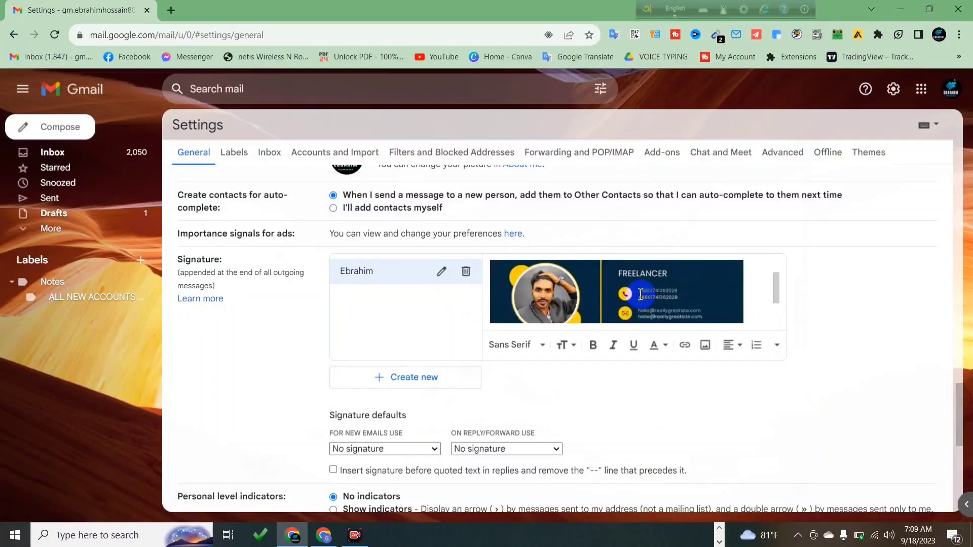
{"action": "scroll", "coordinate": [641, 295], "scroll_direction": "down", "scroll_amount": 2}
{"action": "scroll", "coordinate": [640, 294], "scroll_direction": "up", "scroll_amount": 2}
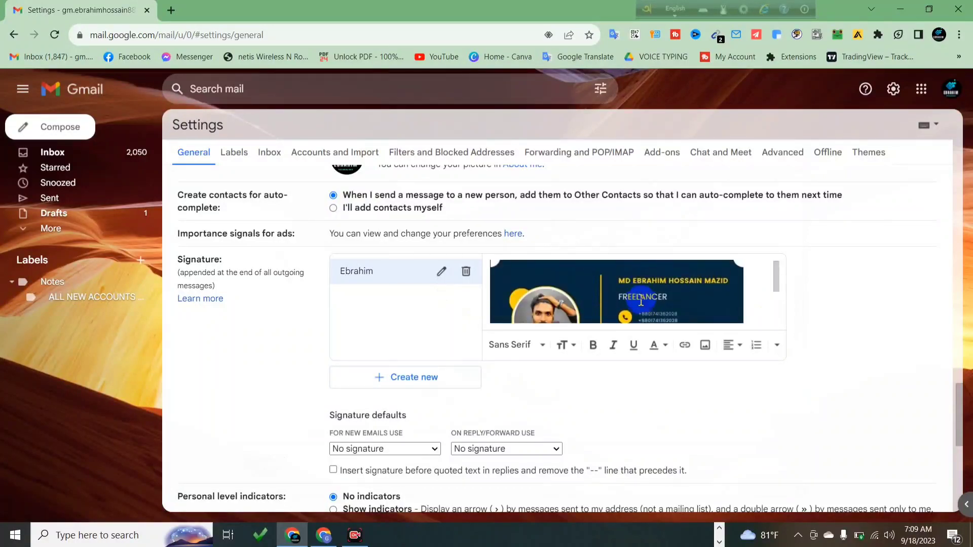
{"action": "left_click_drag", "start_coordinate": [775, 282], "coordinate": [777, 290]}
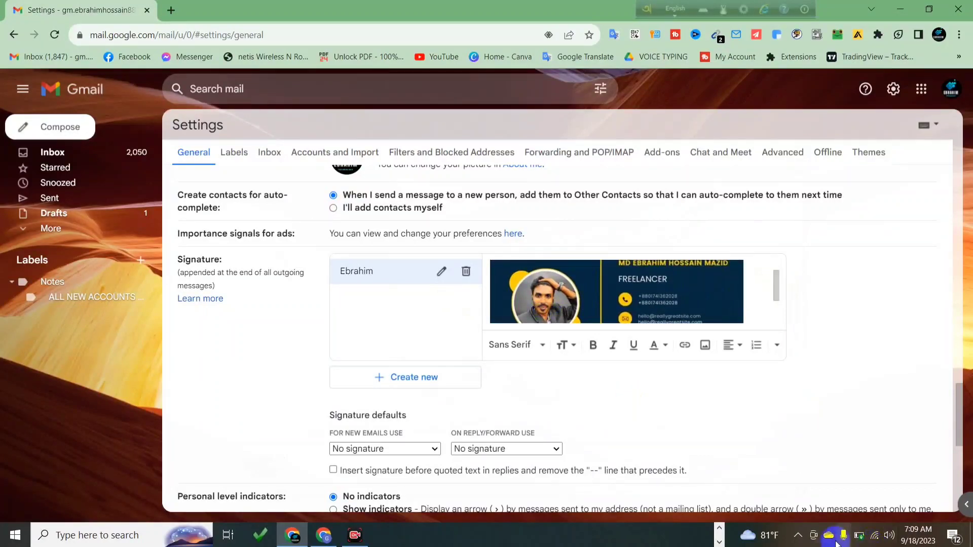
Take a Lightshot capture of the settings and signature area
{"action": "left_click", "coordinate": [797, 535]}
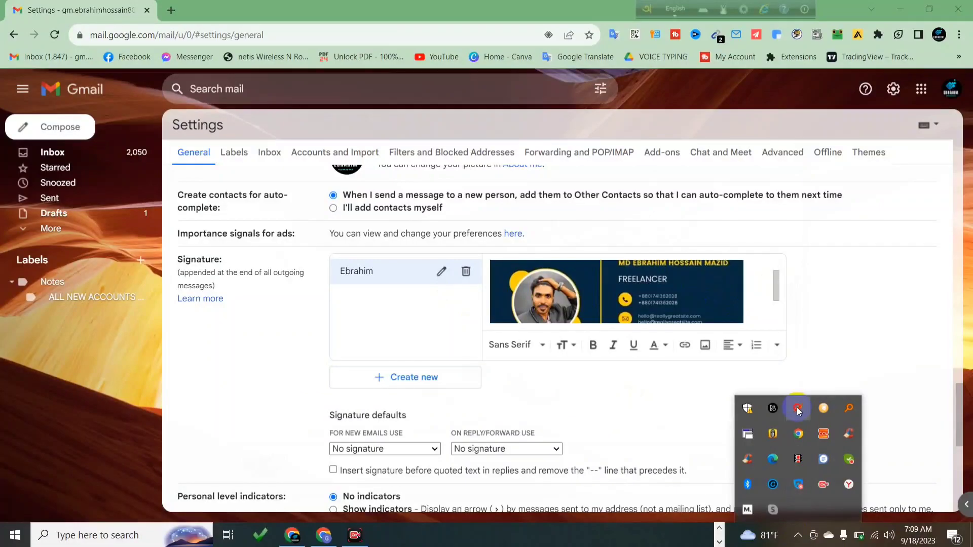
{"action": "left_click", "coordinate": [798, 409]}
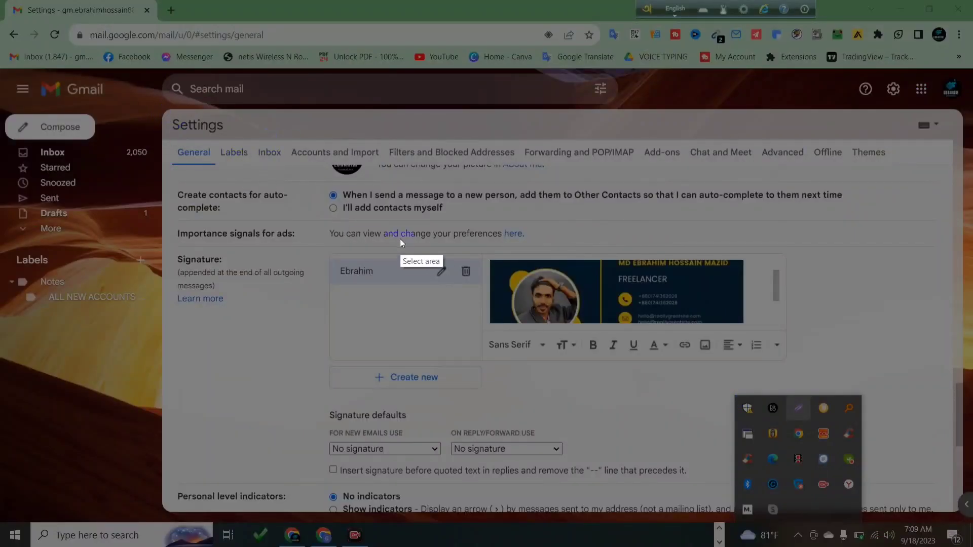
{"action": "mouse_move", "coordinate": [163, 105]}
{"action": "left_mouse_down"}
{"action": "mouse_move", "coordinate": [243, 211]}
{"action": "mouse_move", "coordinate": [890, 390]}
{"action": "mouse_move", "coordinate": [813, 386]}
{"action": "left_mouse_up"}
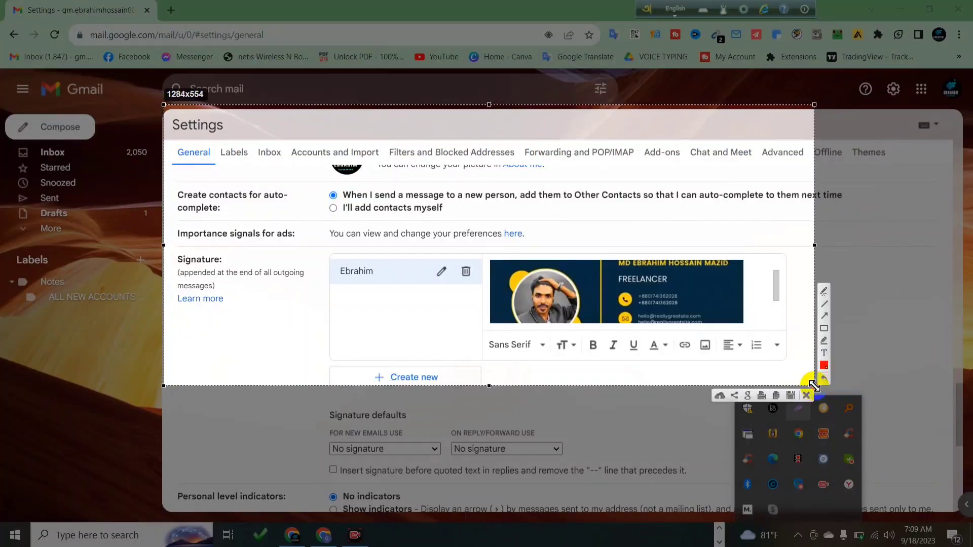
{"action": "key", "text": "ctrl+c"}
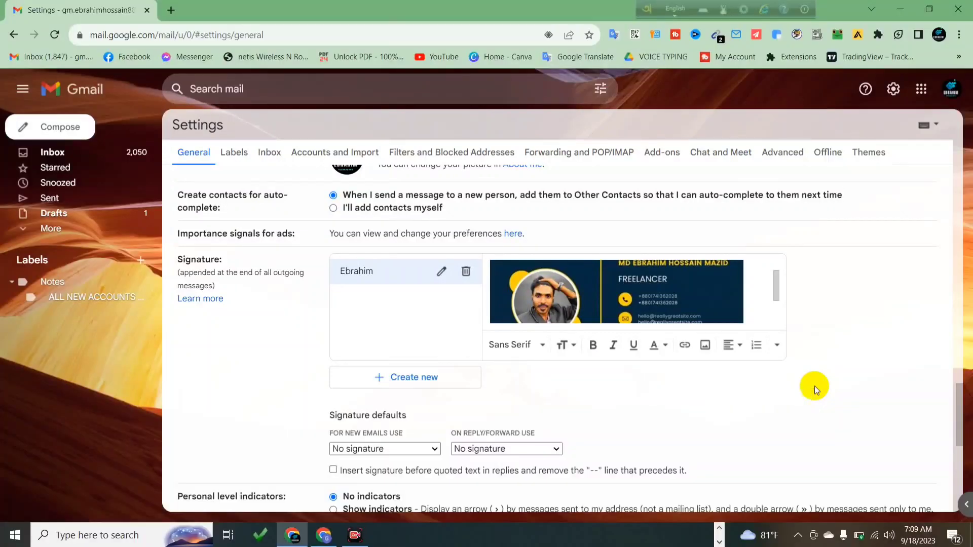
Delete the image signature and show the Windows desktop
{"action": "left_click", "coordinate": [465, 271]}
{"action": "left_click", "coordinate": [575, 323]}
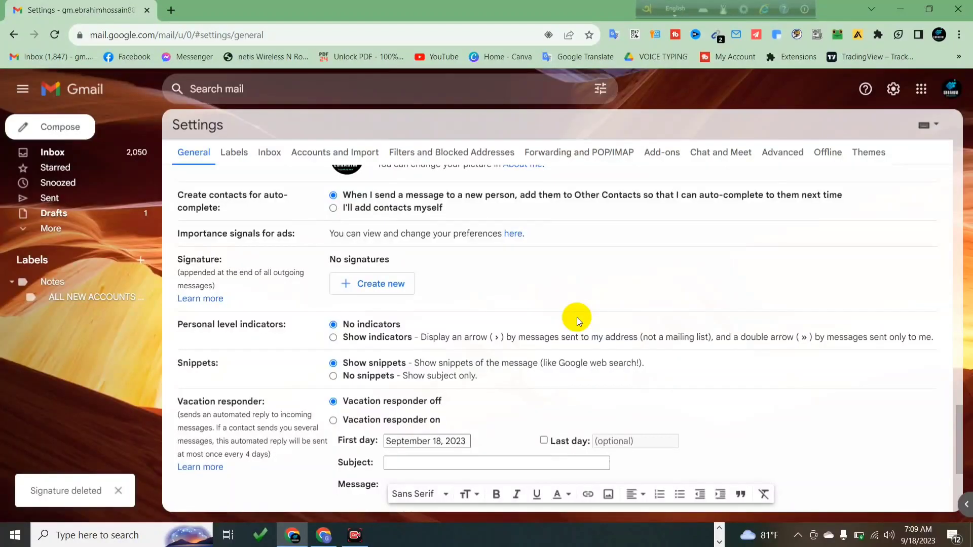
{"action": "key", "text": "super+d"}
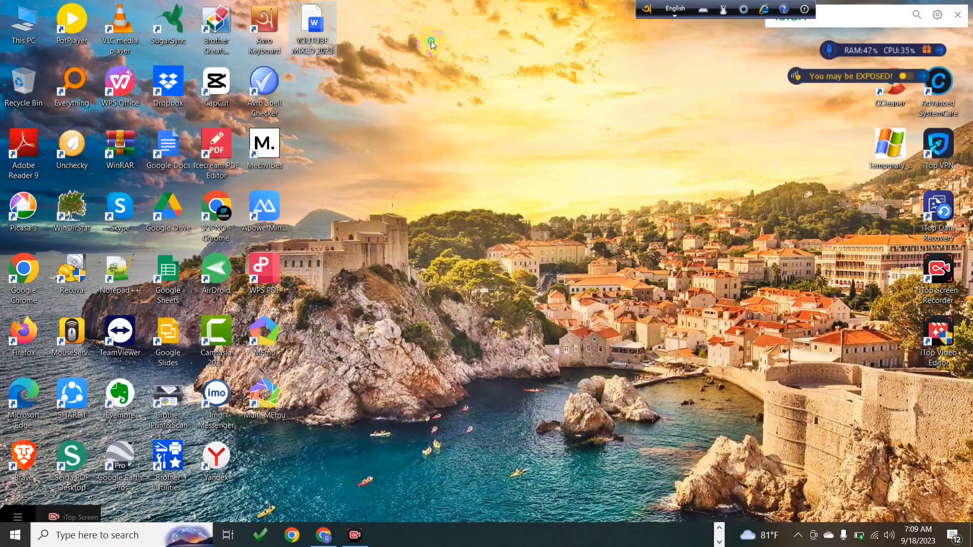
Refresh the desktop and bring up the iTop Screen Recorder window
{"action": "right_click", "coordinate": [433, 42]}
{"action": "left_click", "coordinate": [468, 85]}
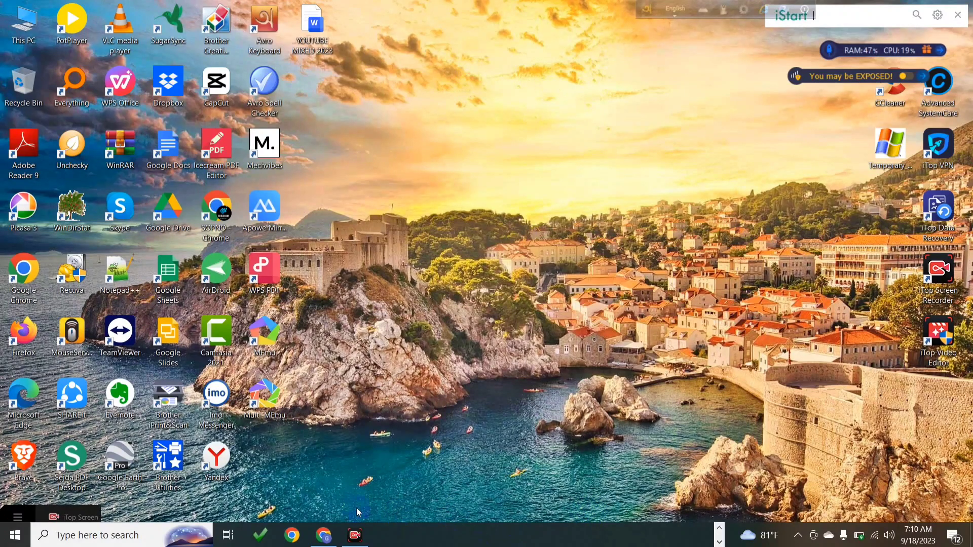
{"action": "left_click", "coordinate": [353, 537]}
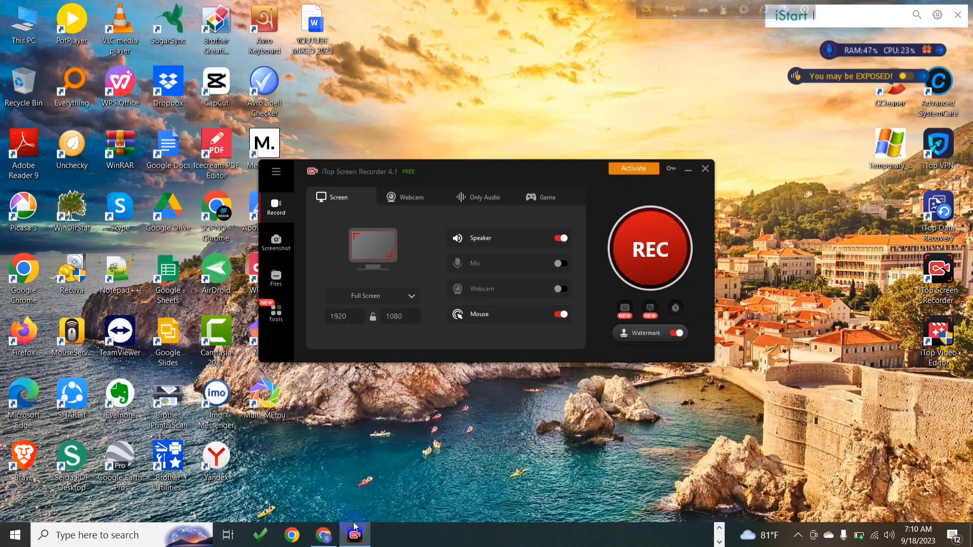